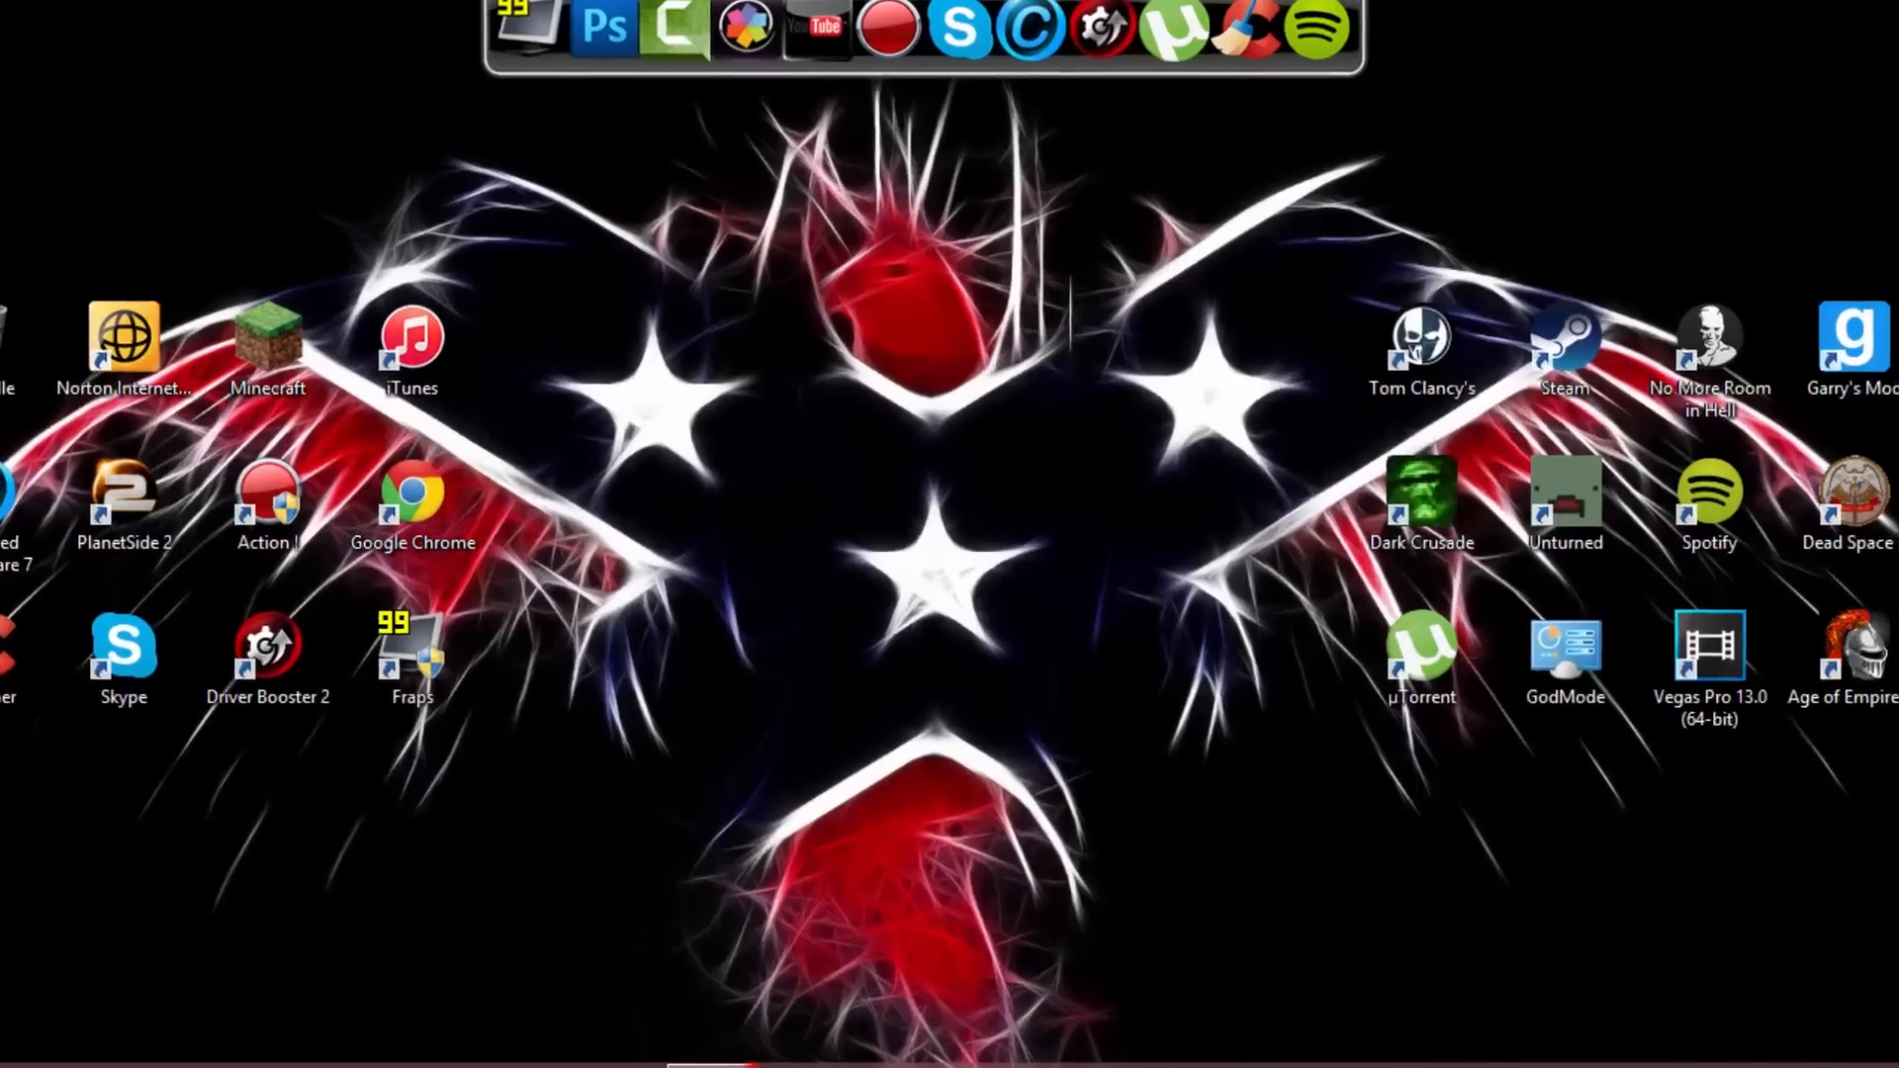
Open Action!, play back the second video recording, and view the folder that stores the recordings.
click(749, 1039)
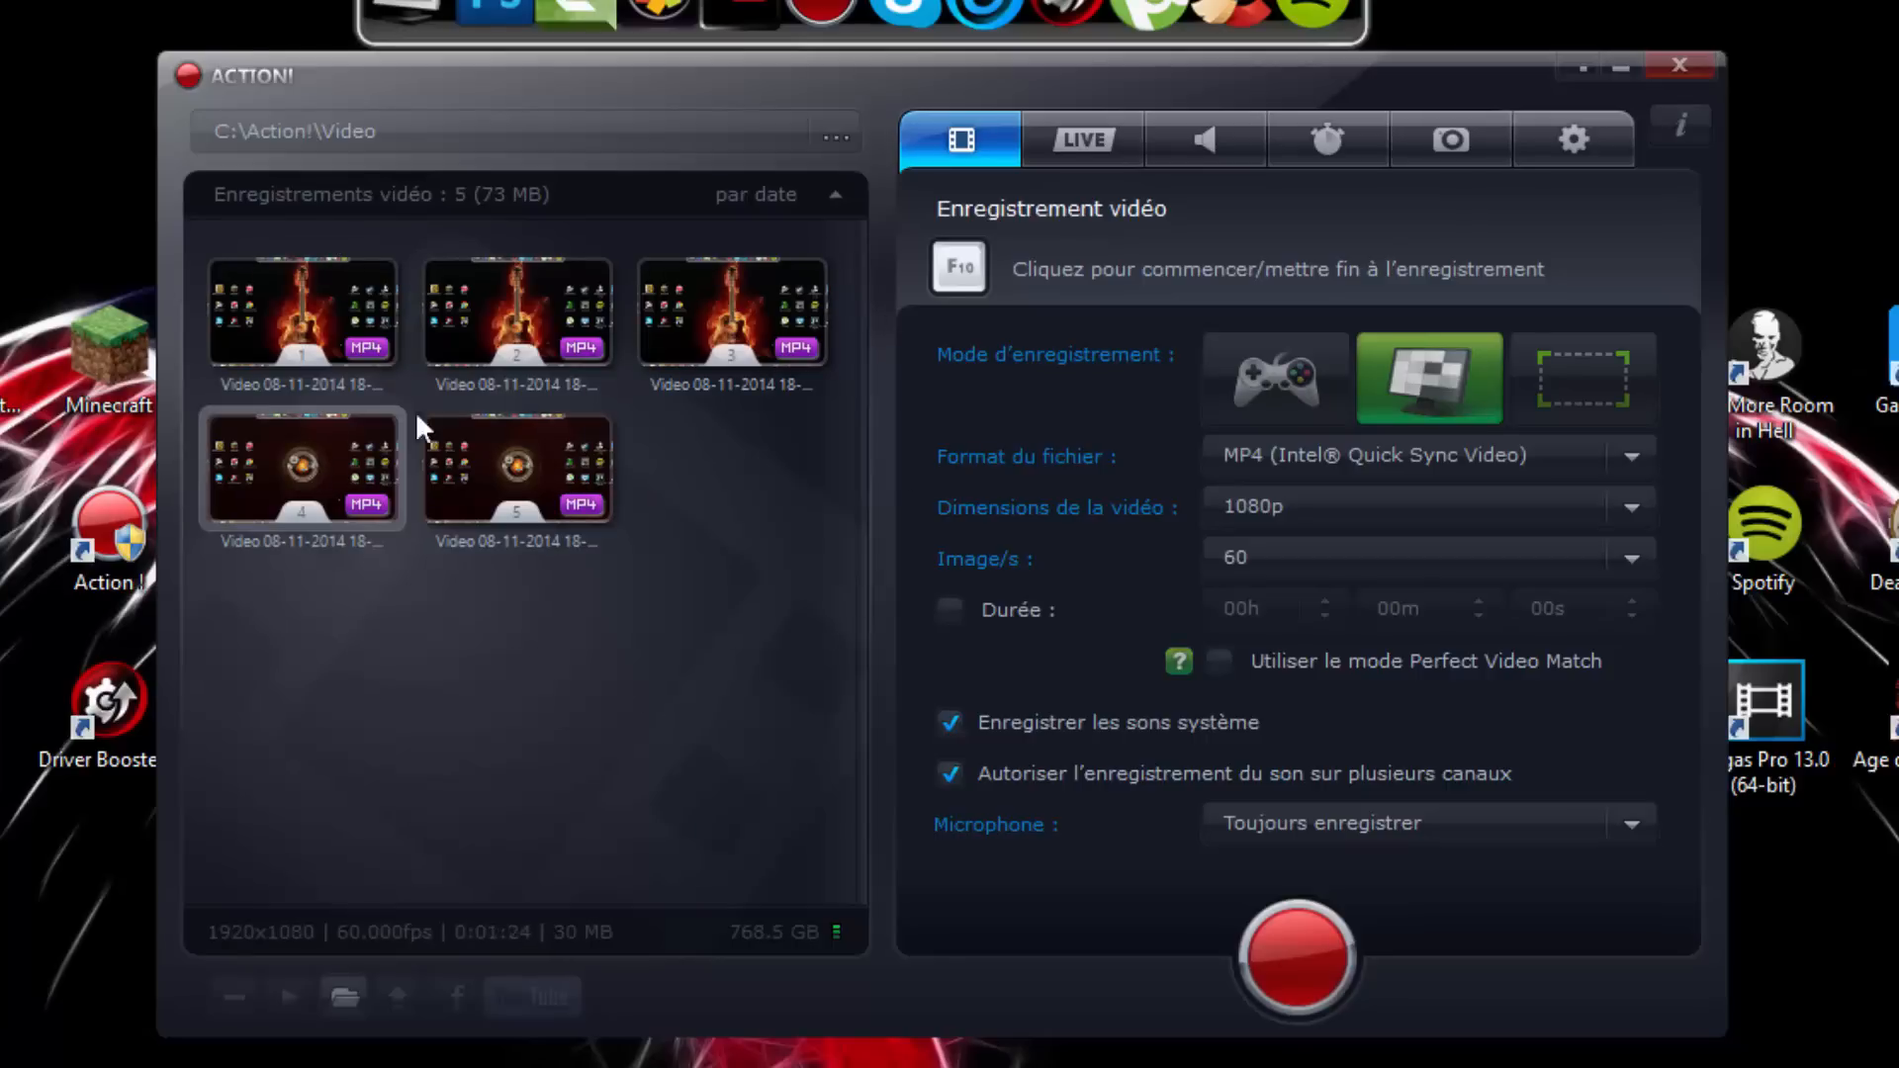
double_click(555, 309)
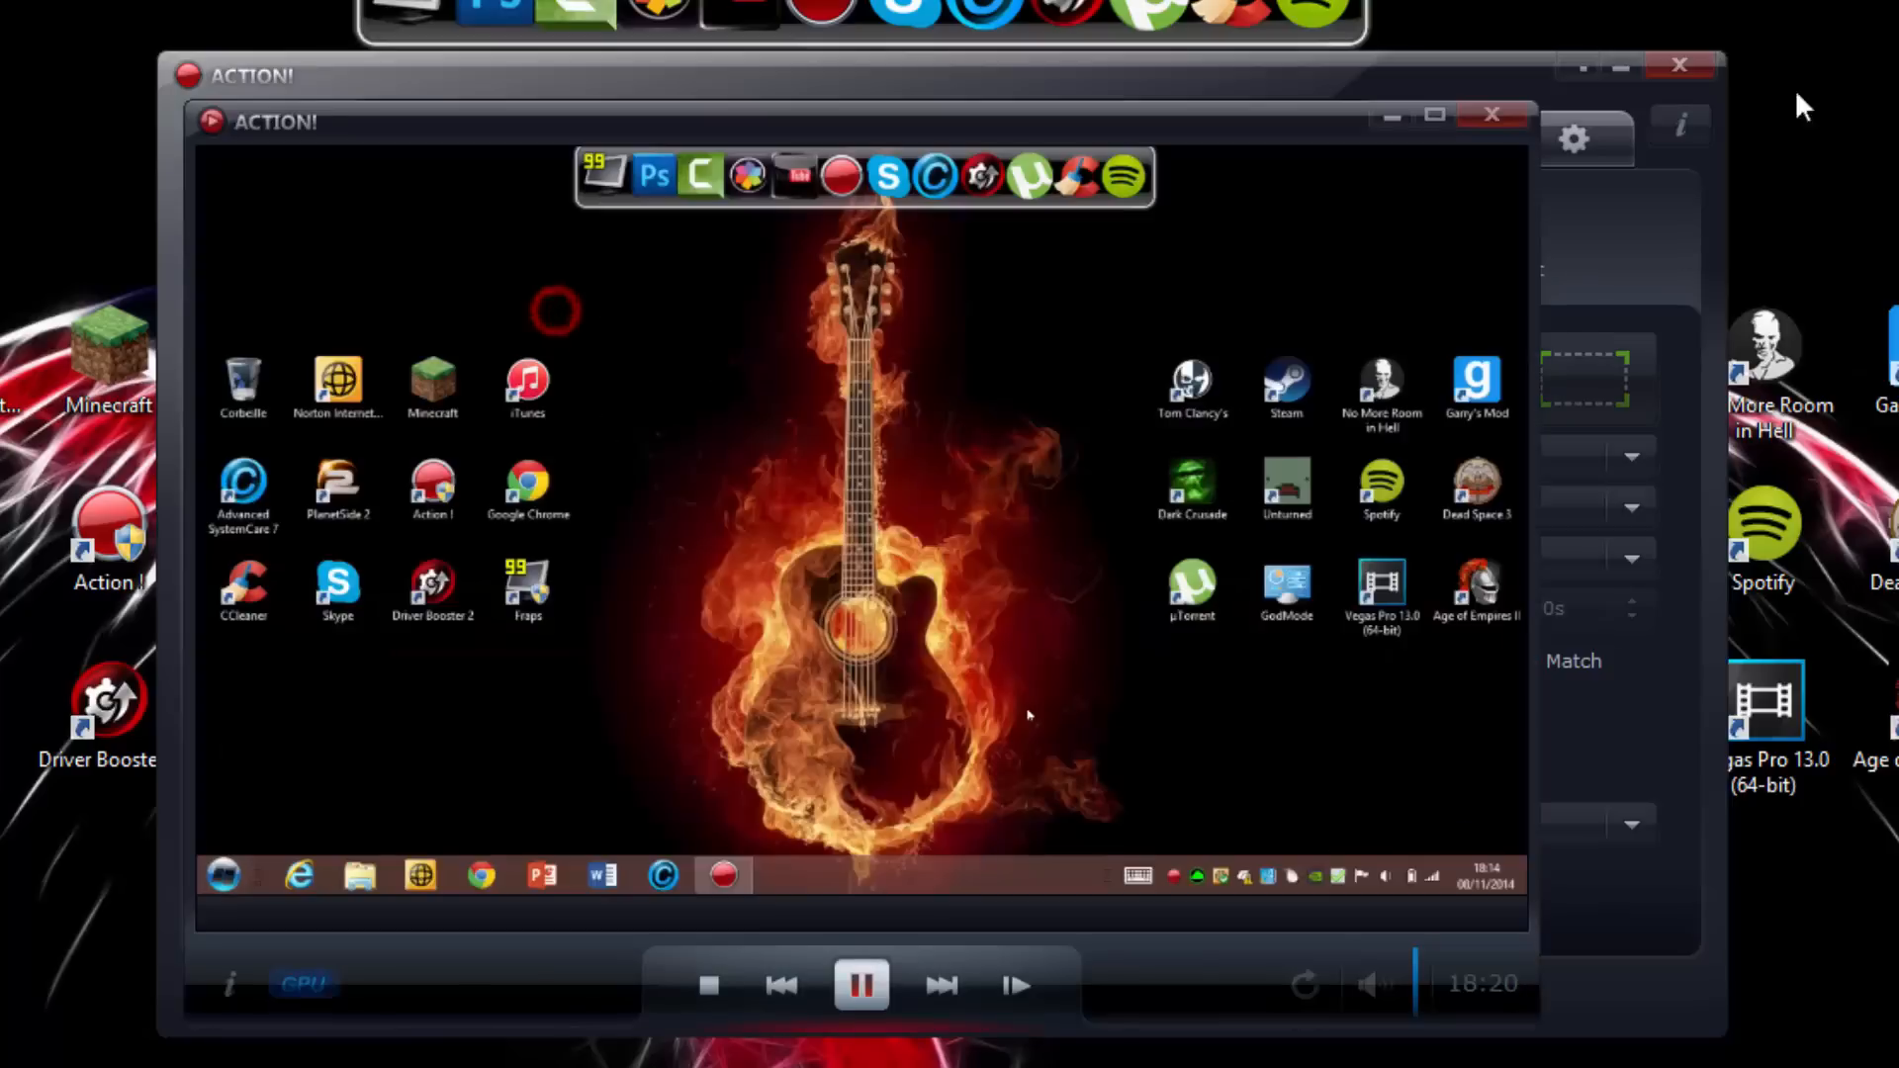
click(1467, 116)
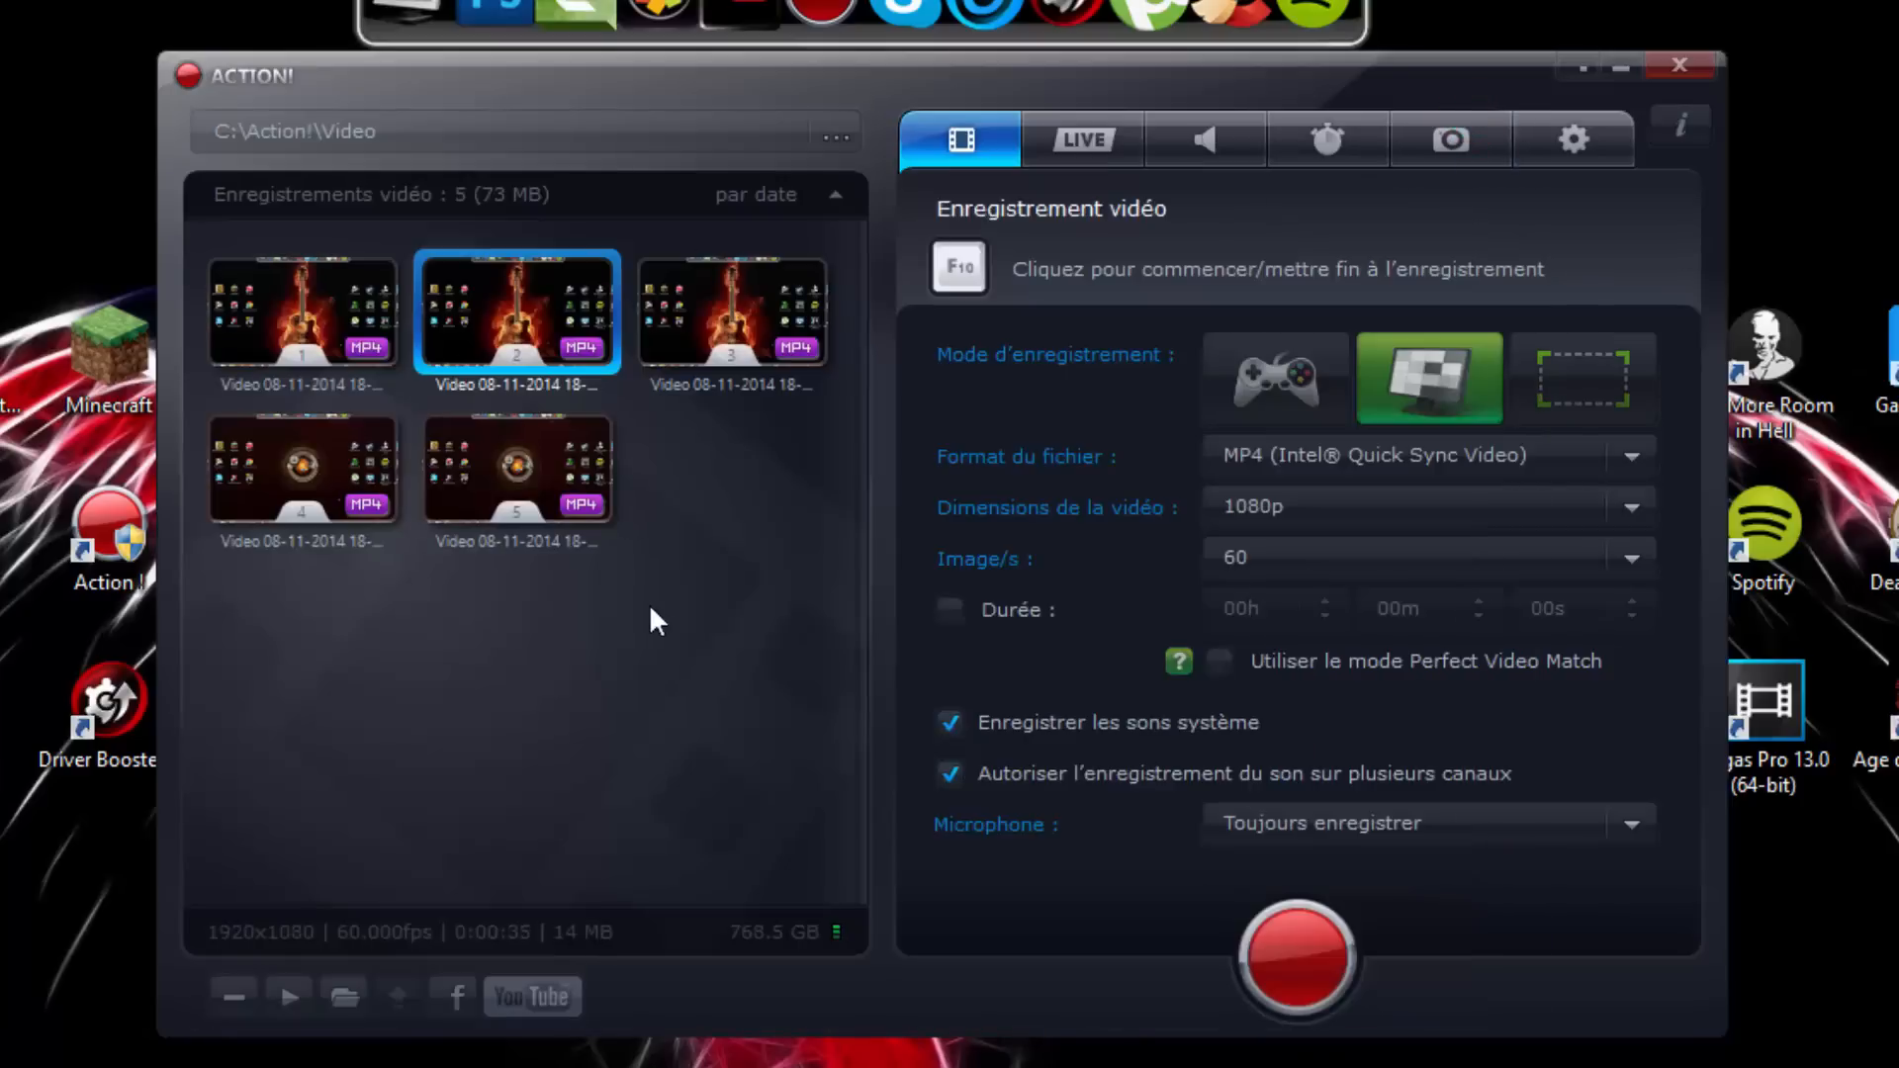
click(767, 585)
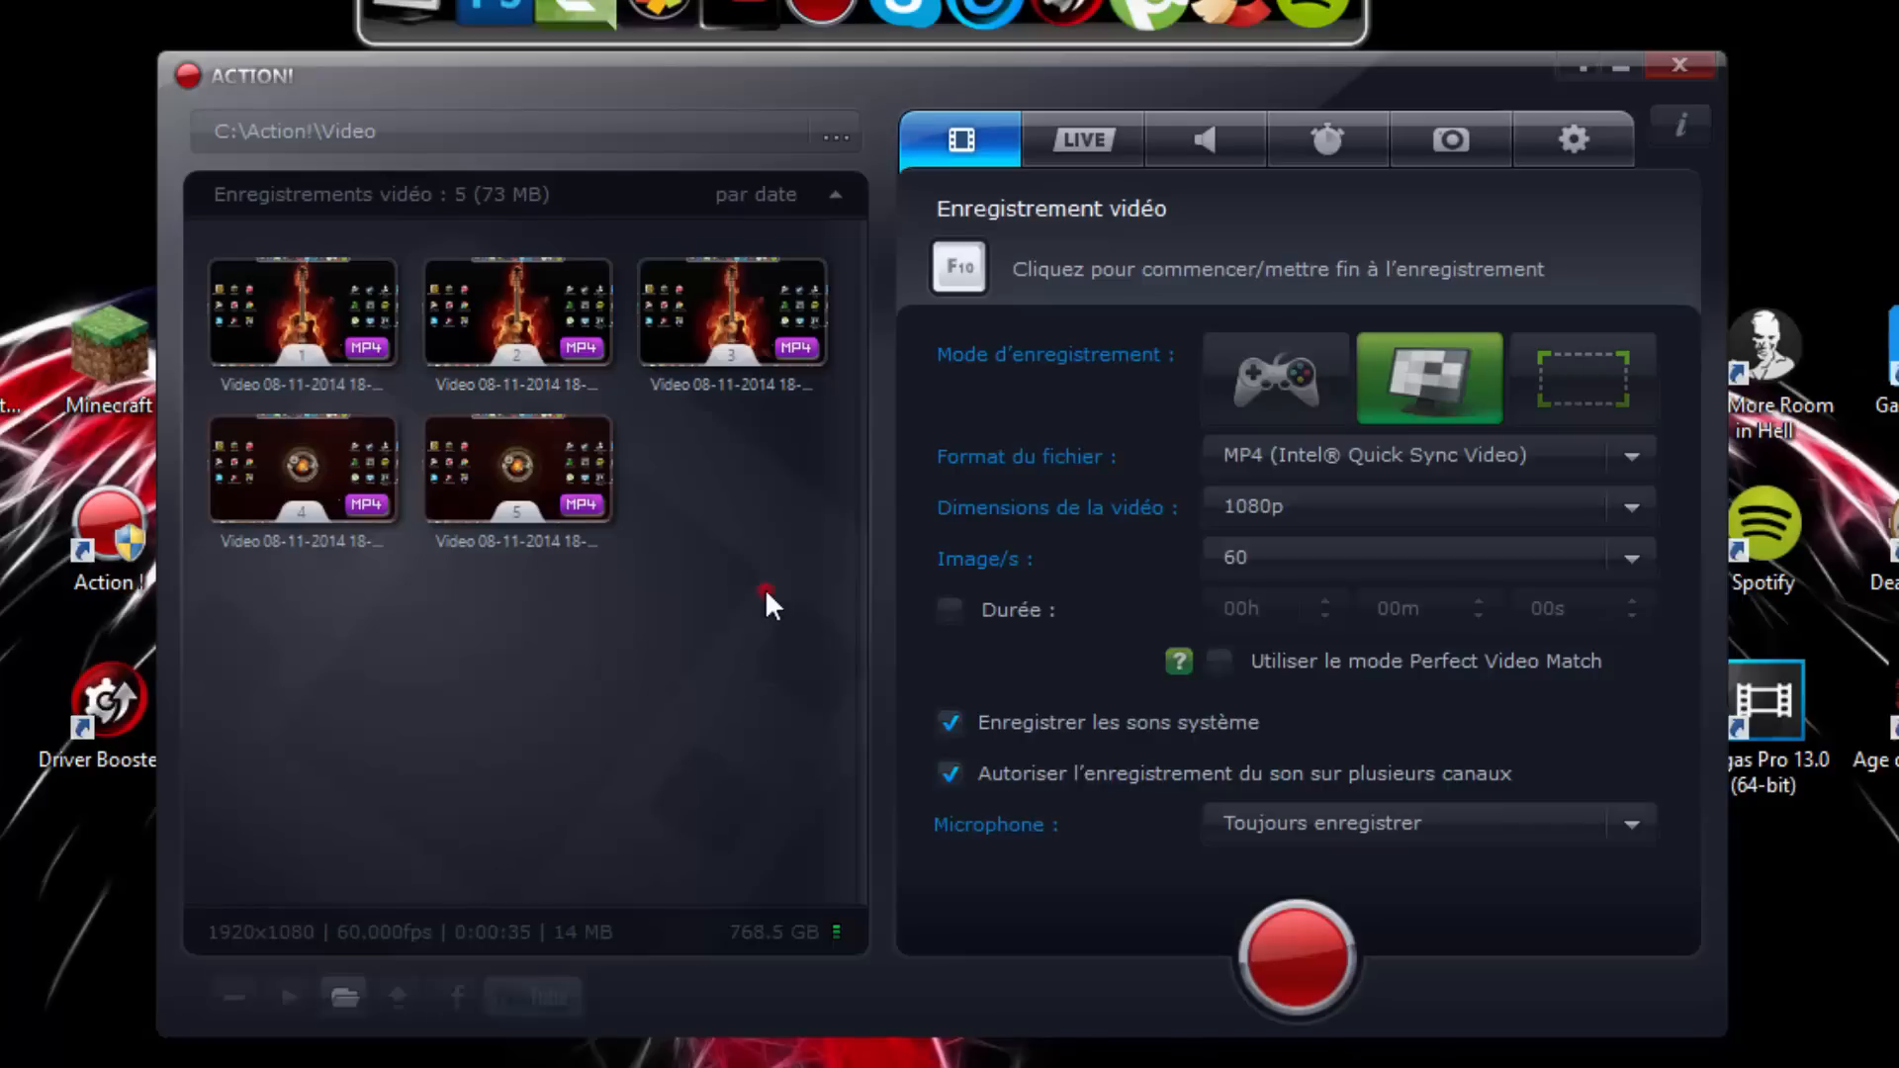
click(348, 991)
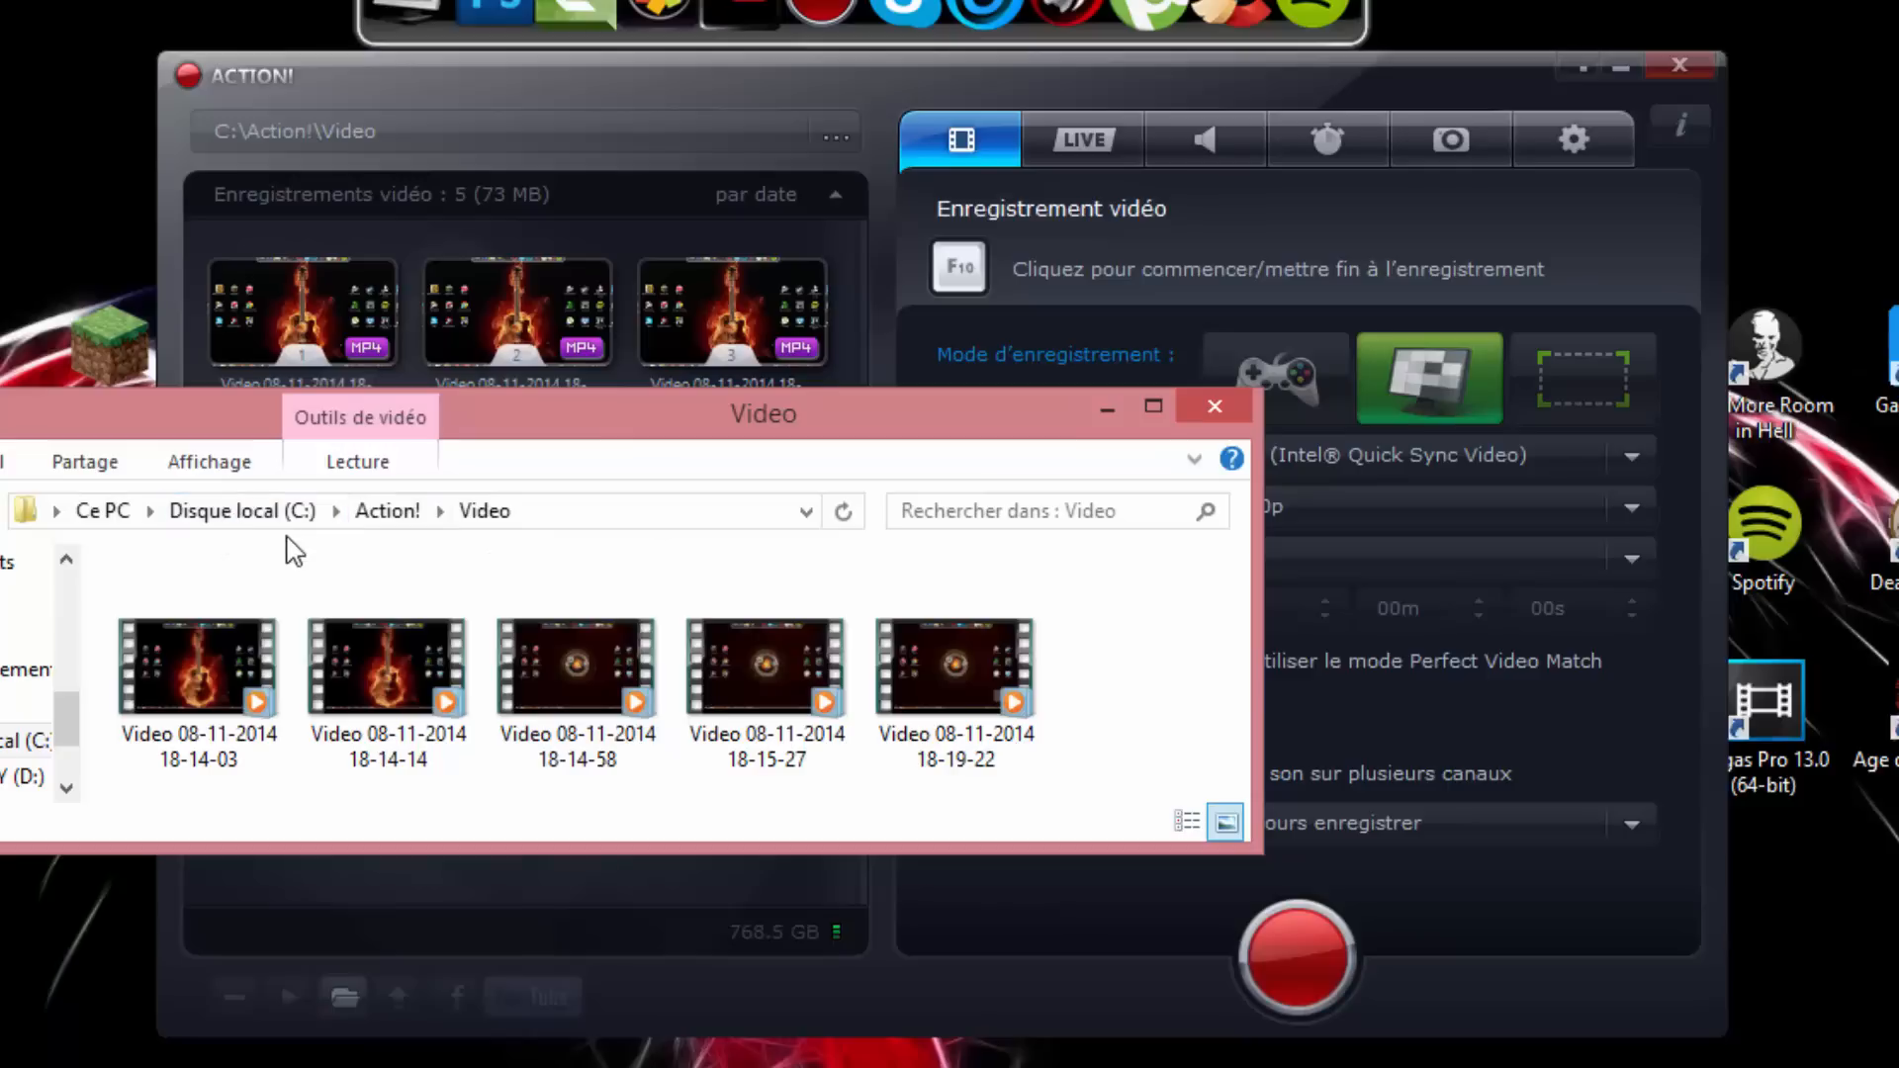
click(1216, 407)
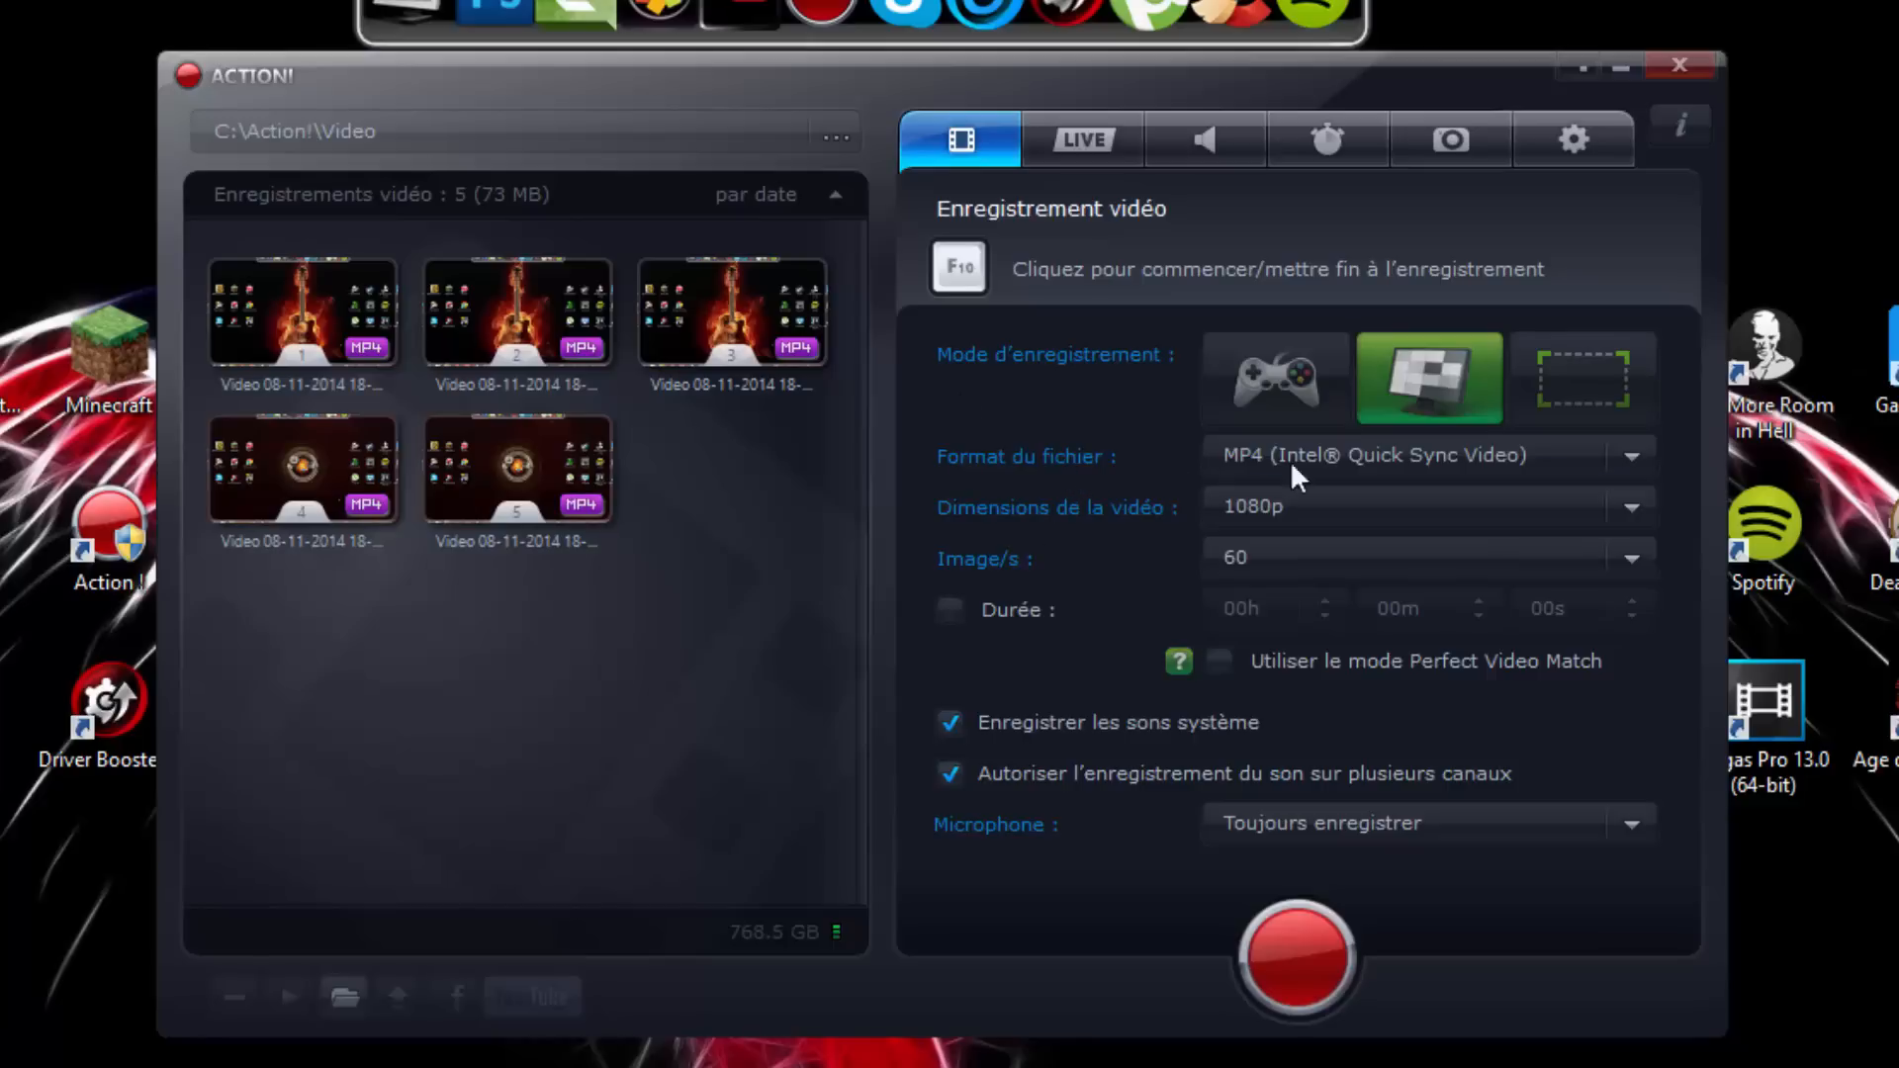
Switch the video recording file format to AVI and back to MP4 (Intel Quick Sync Video).
click(1629, 457)
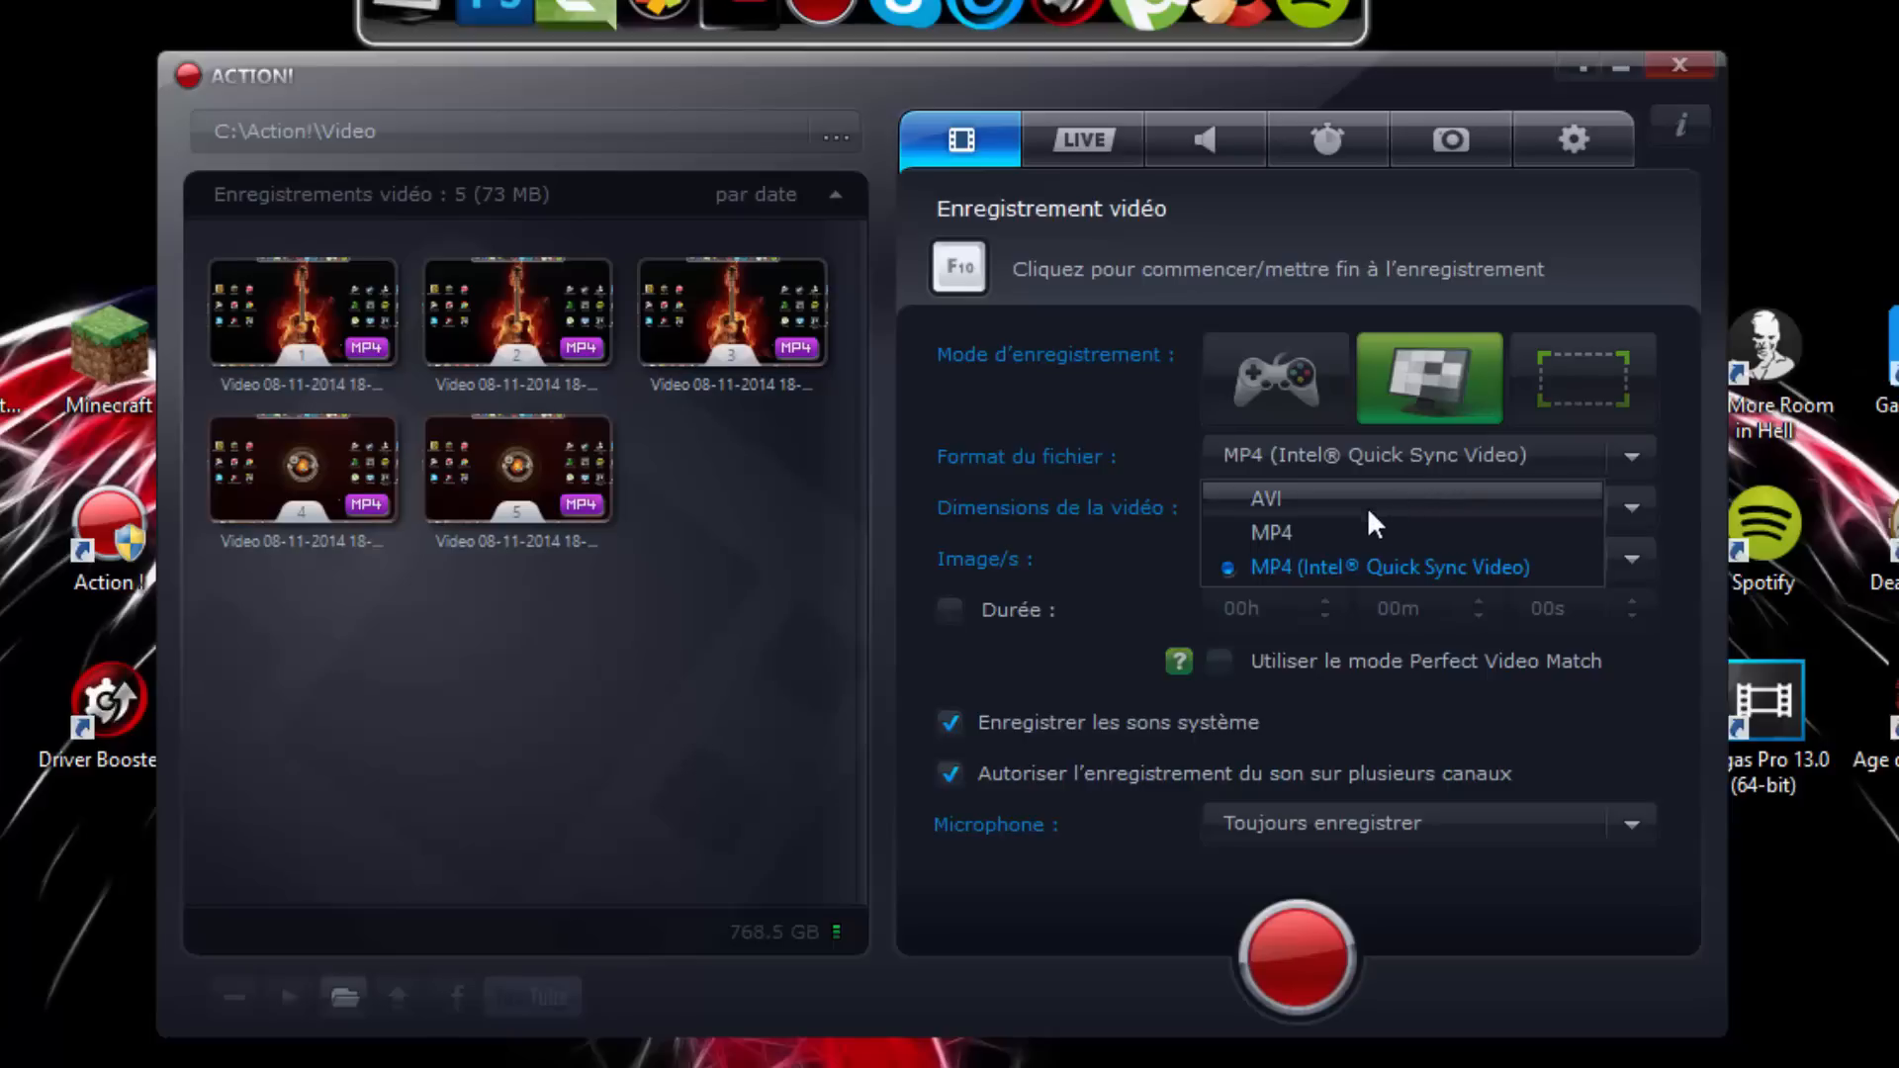
click(1262, 504)
click(1612, 455)
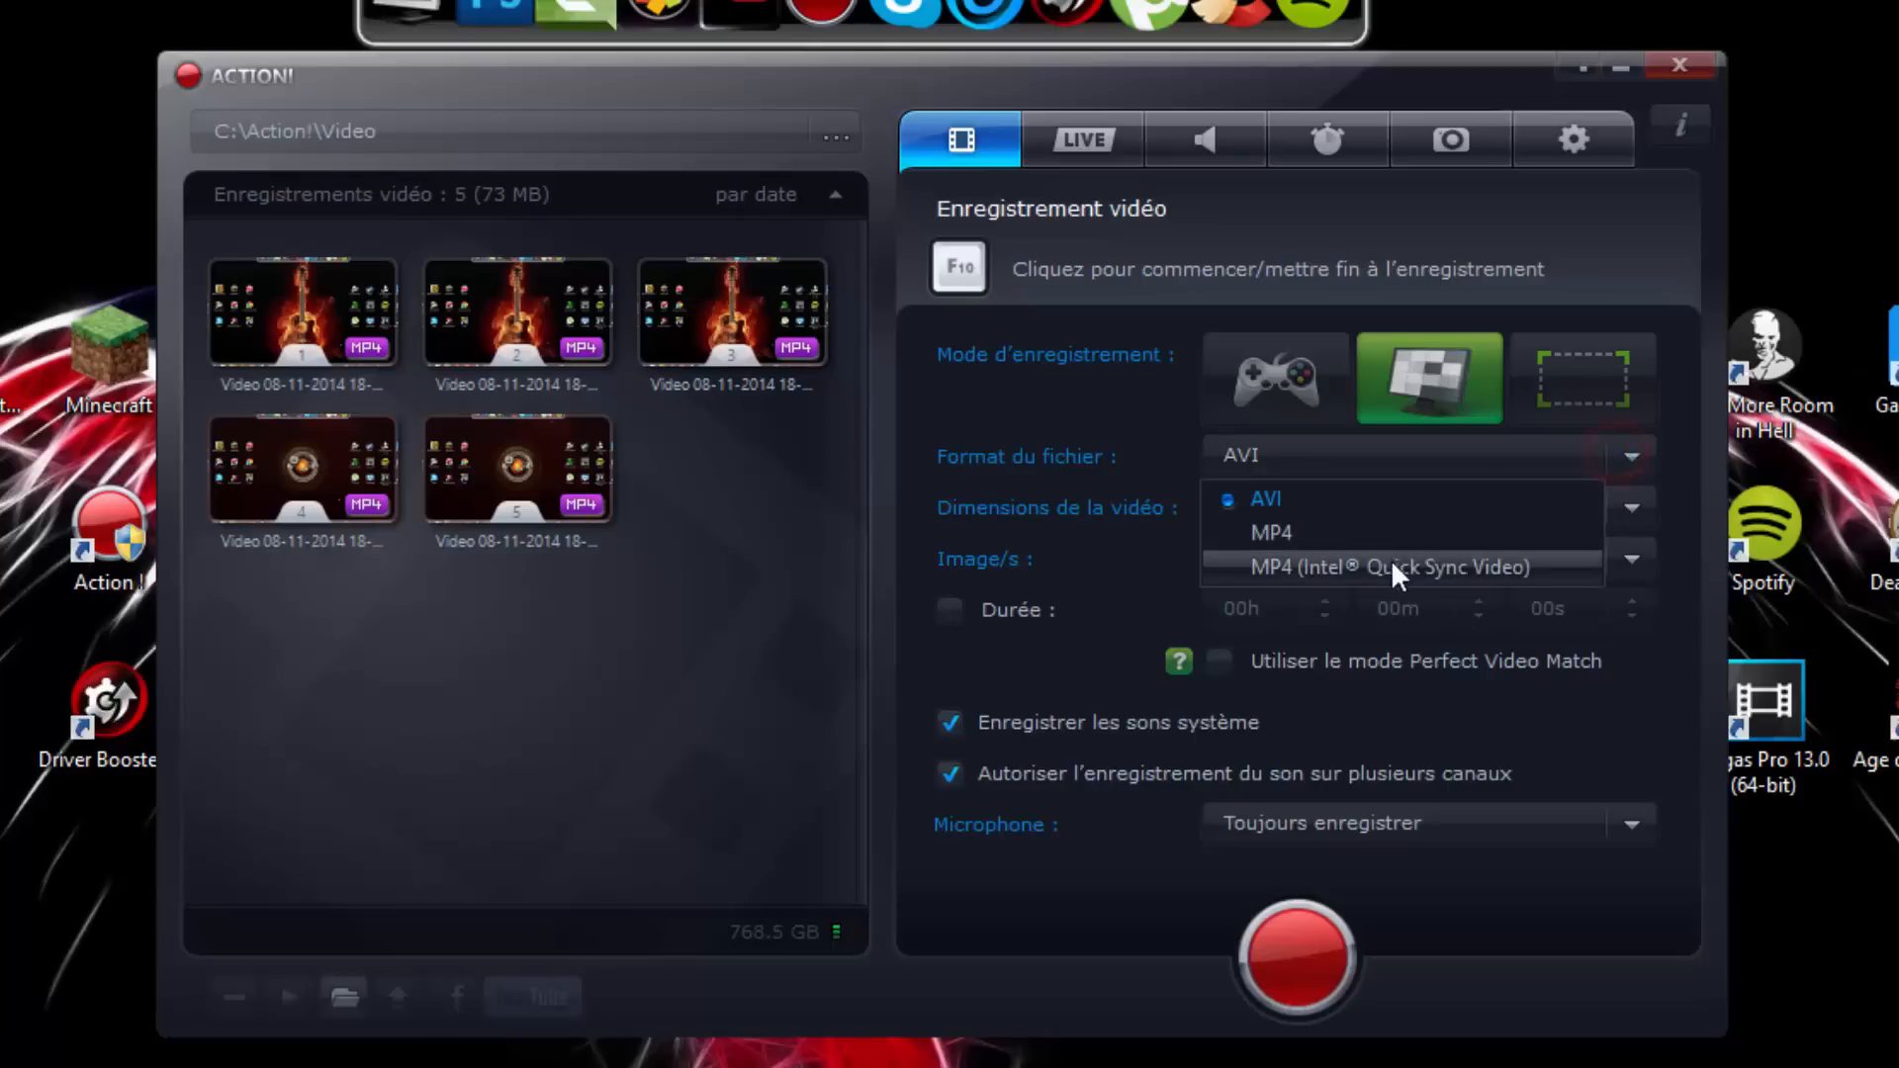
click(1331, 567)
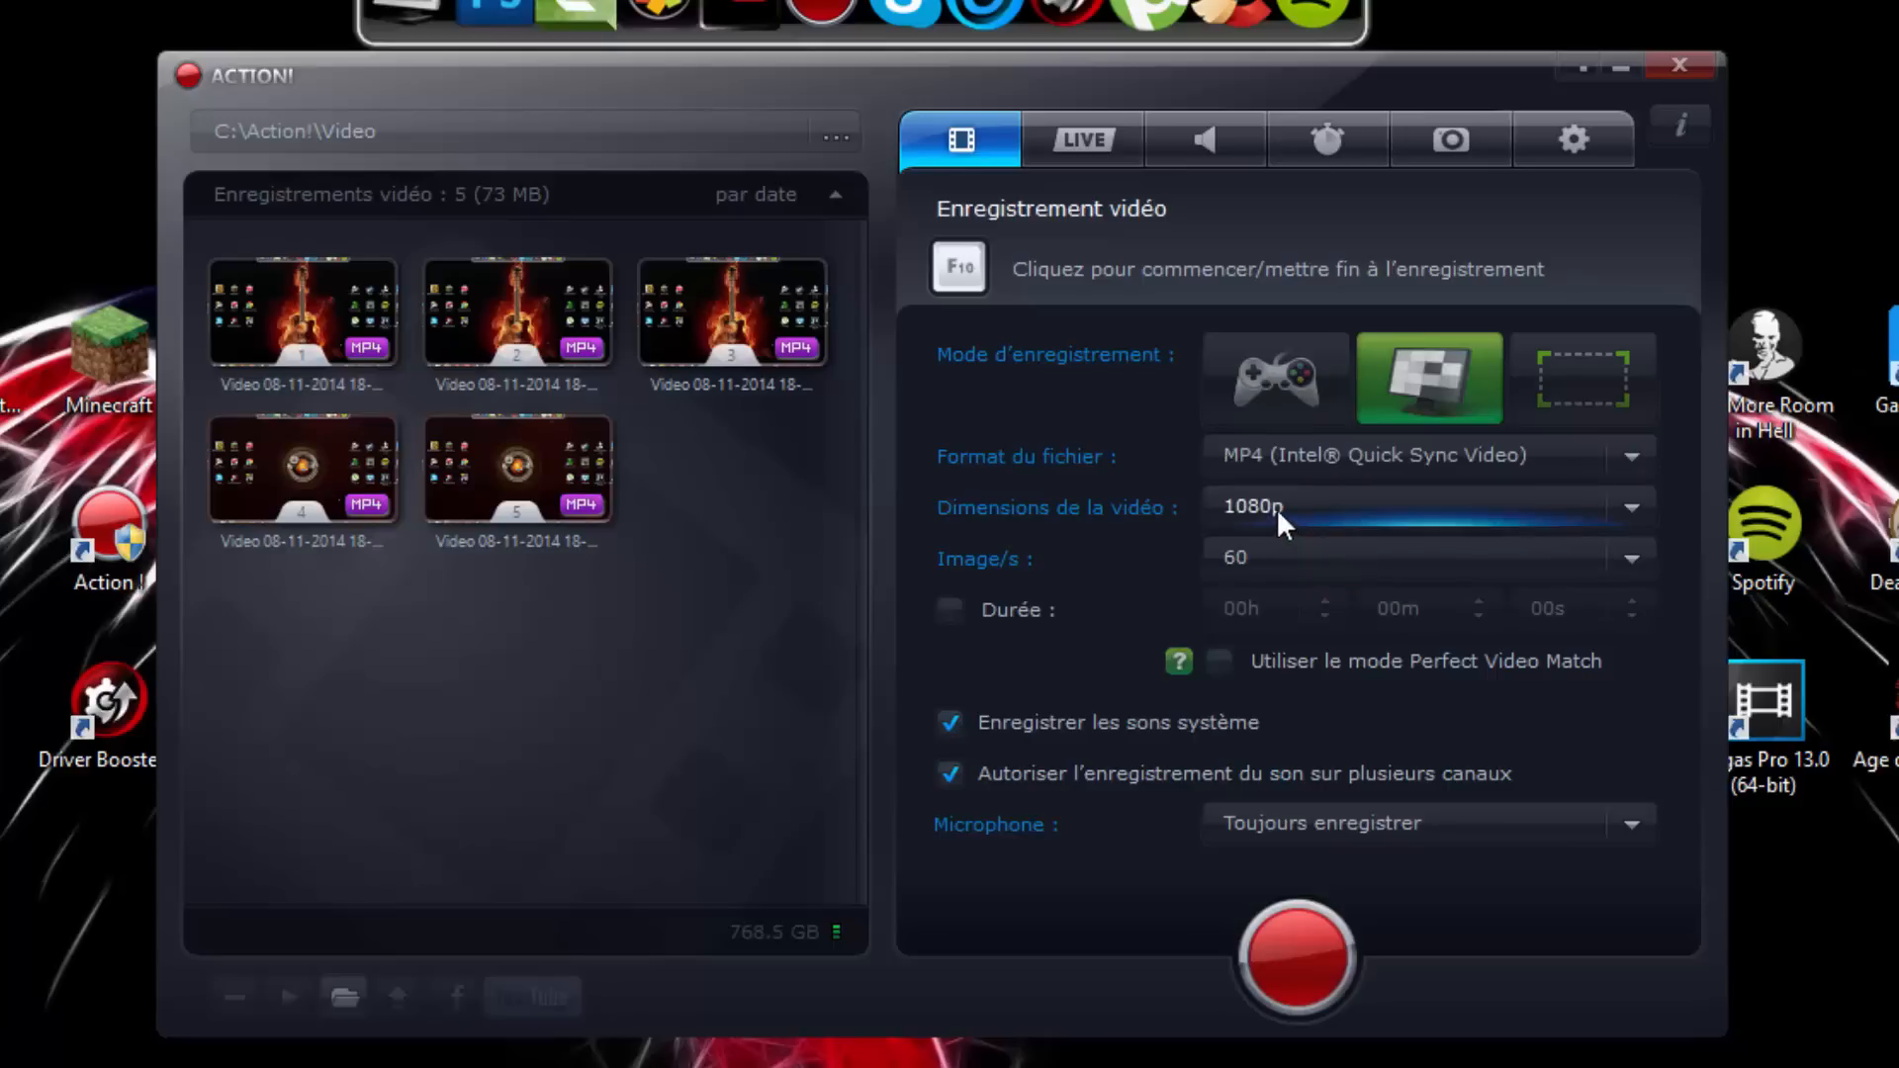
Try MP4 at 720p for video recording, and return to MP4 (Intel Quick Sync Video) at 1080p.
click(1276, 507)
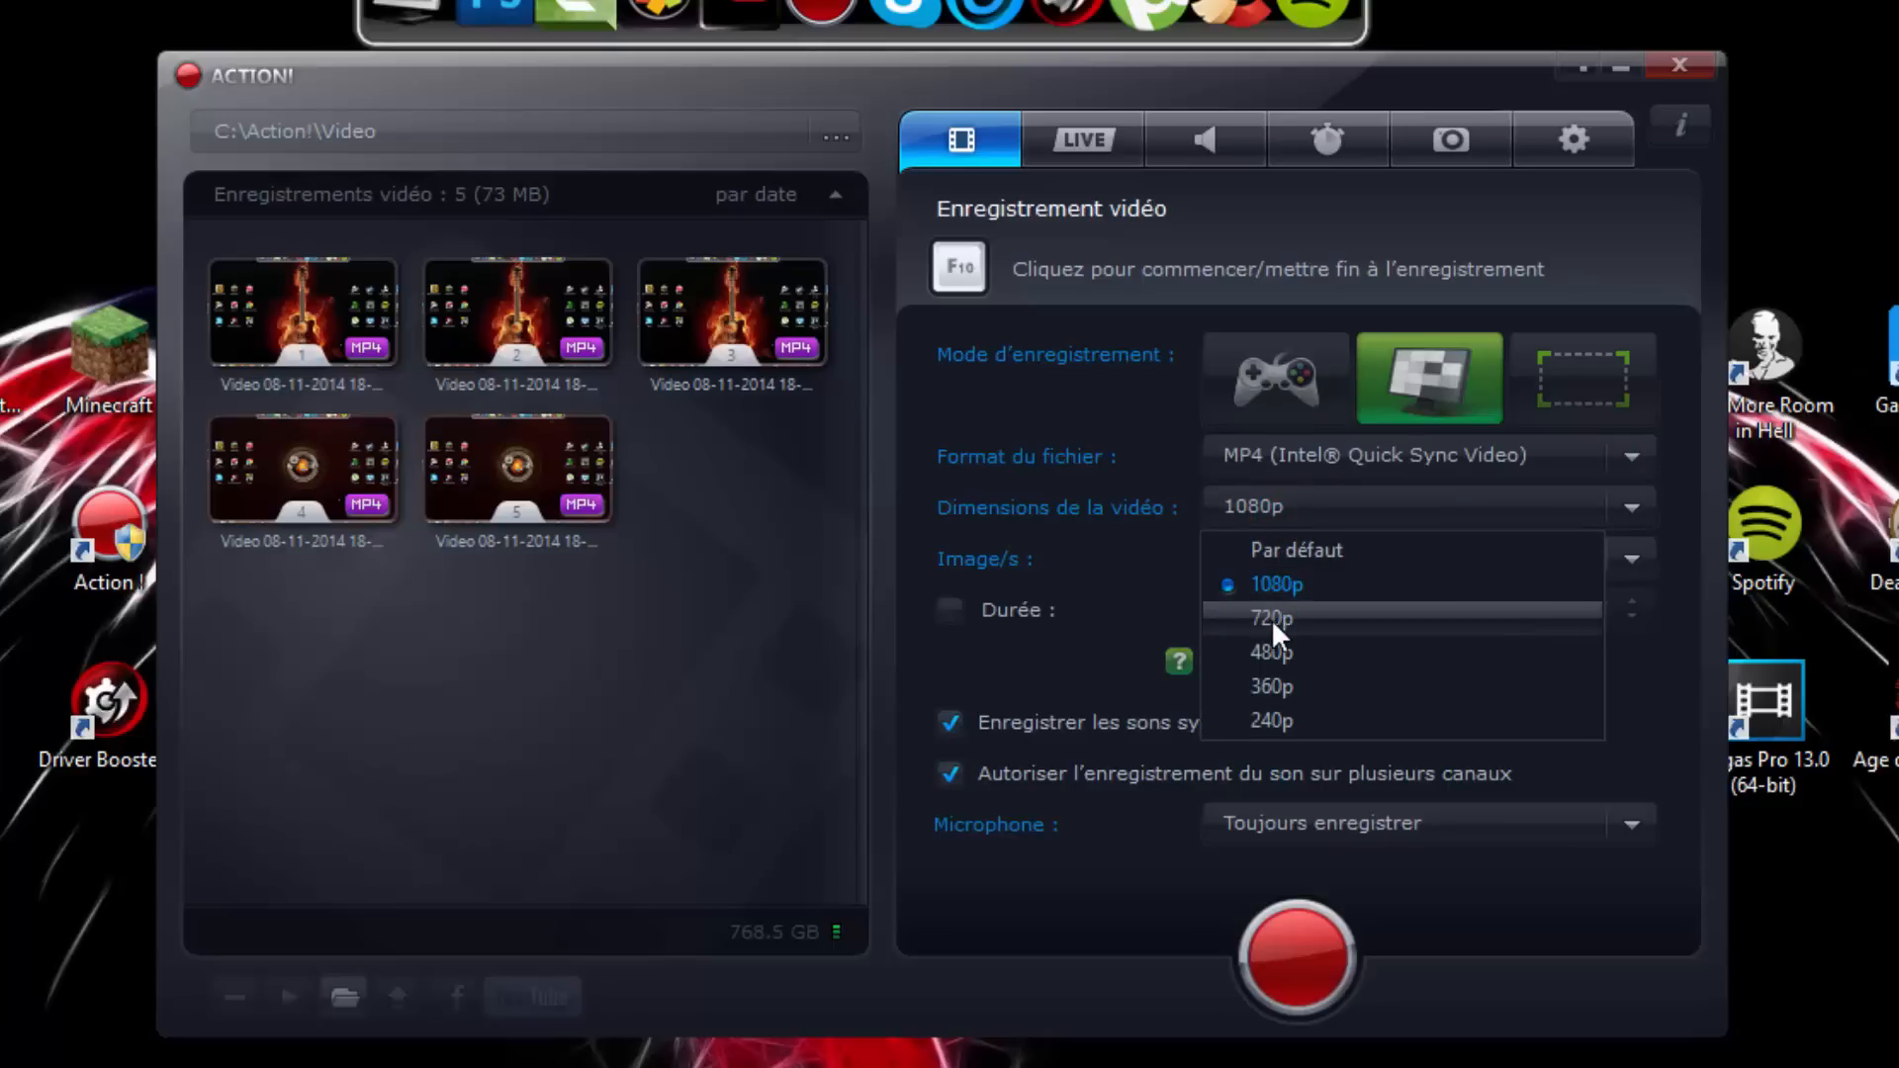
click(1272, 584)
click(1386, 457)
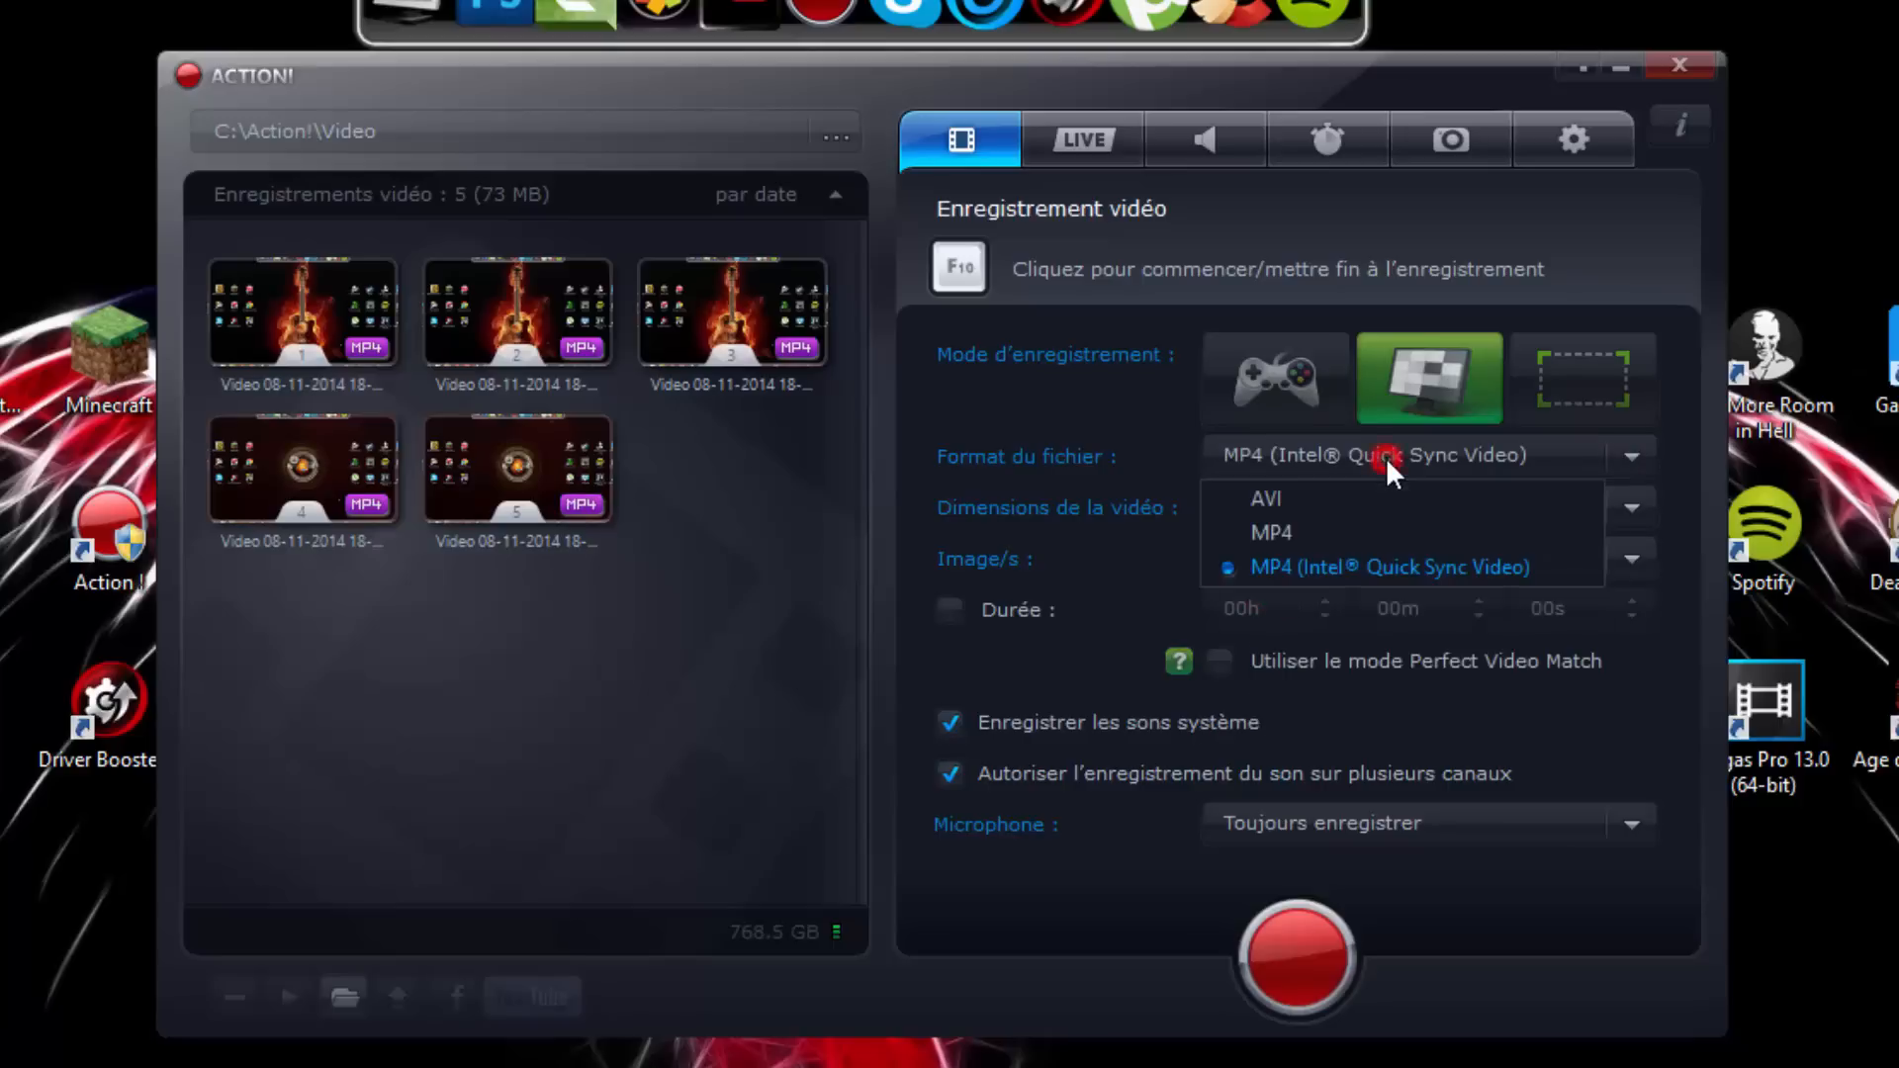
click(1325, 528)
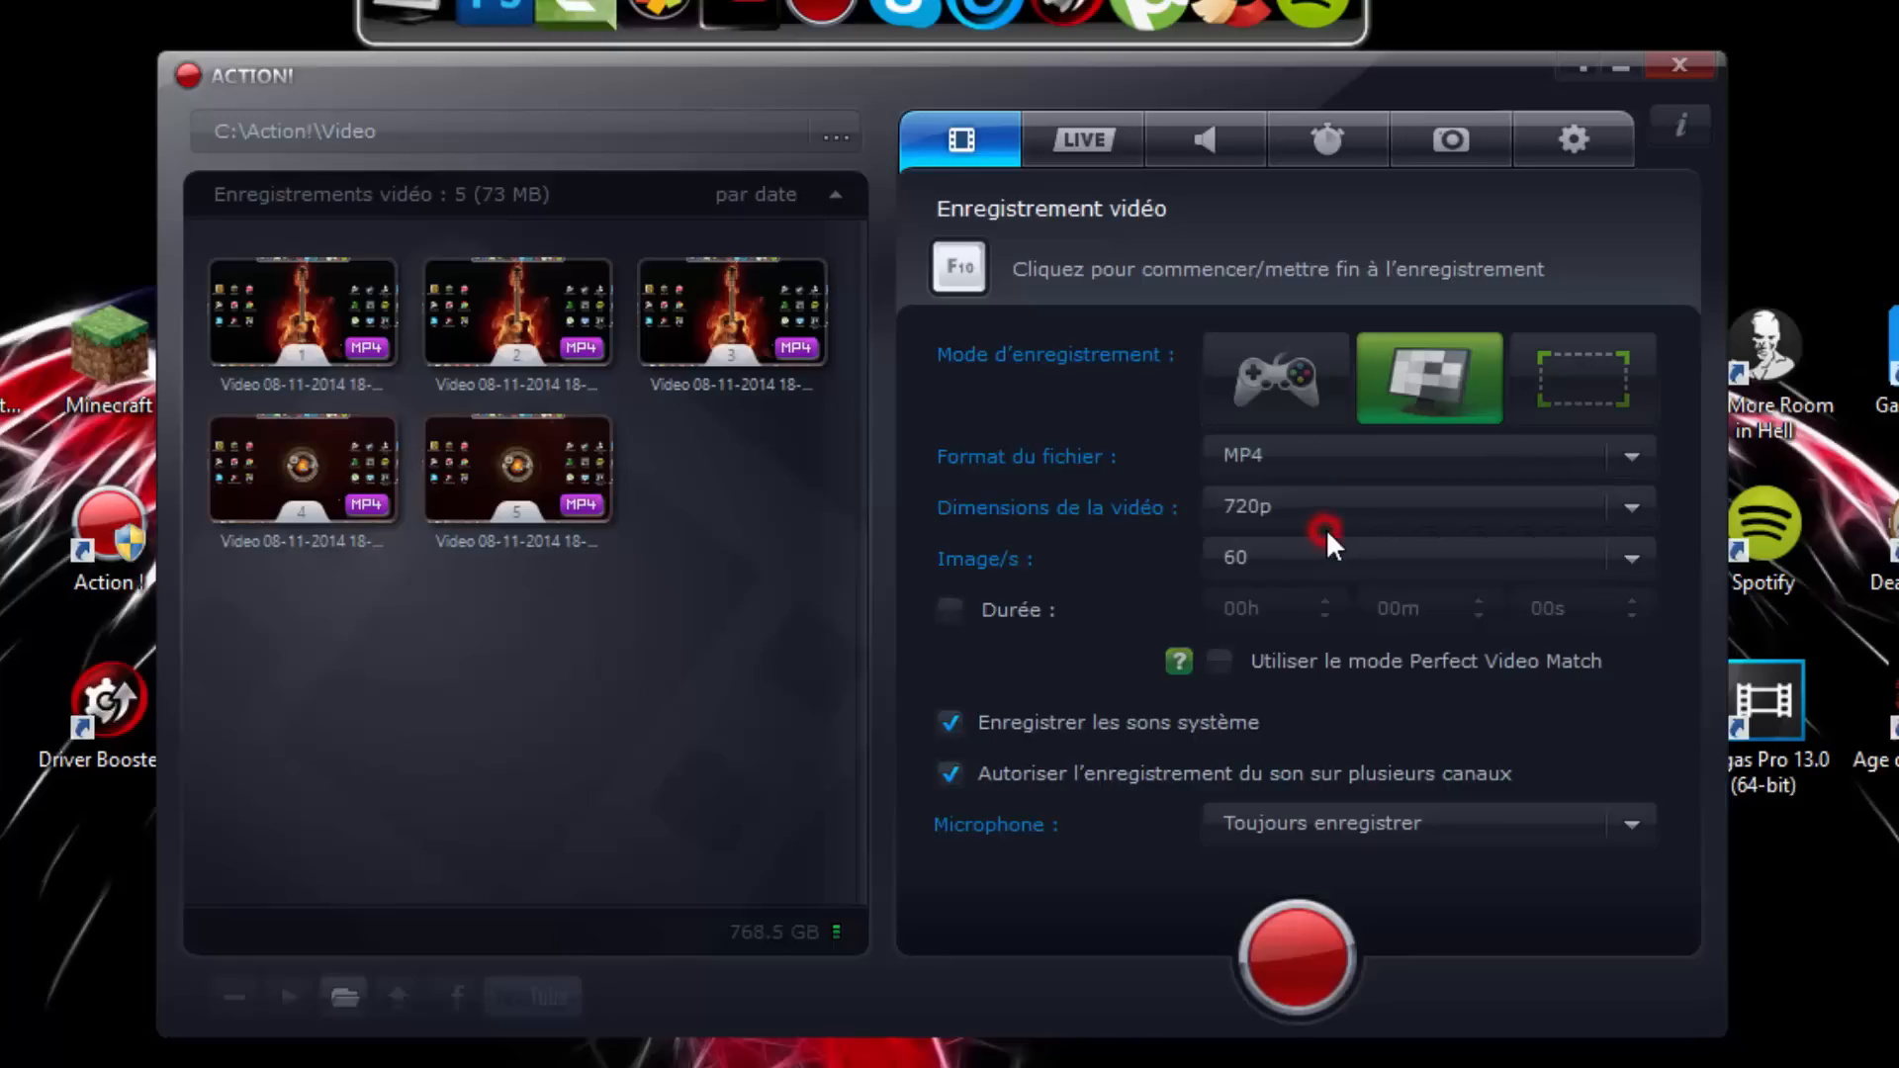
click(1390, 512)
click(1313, 457)
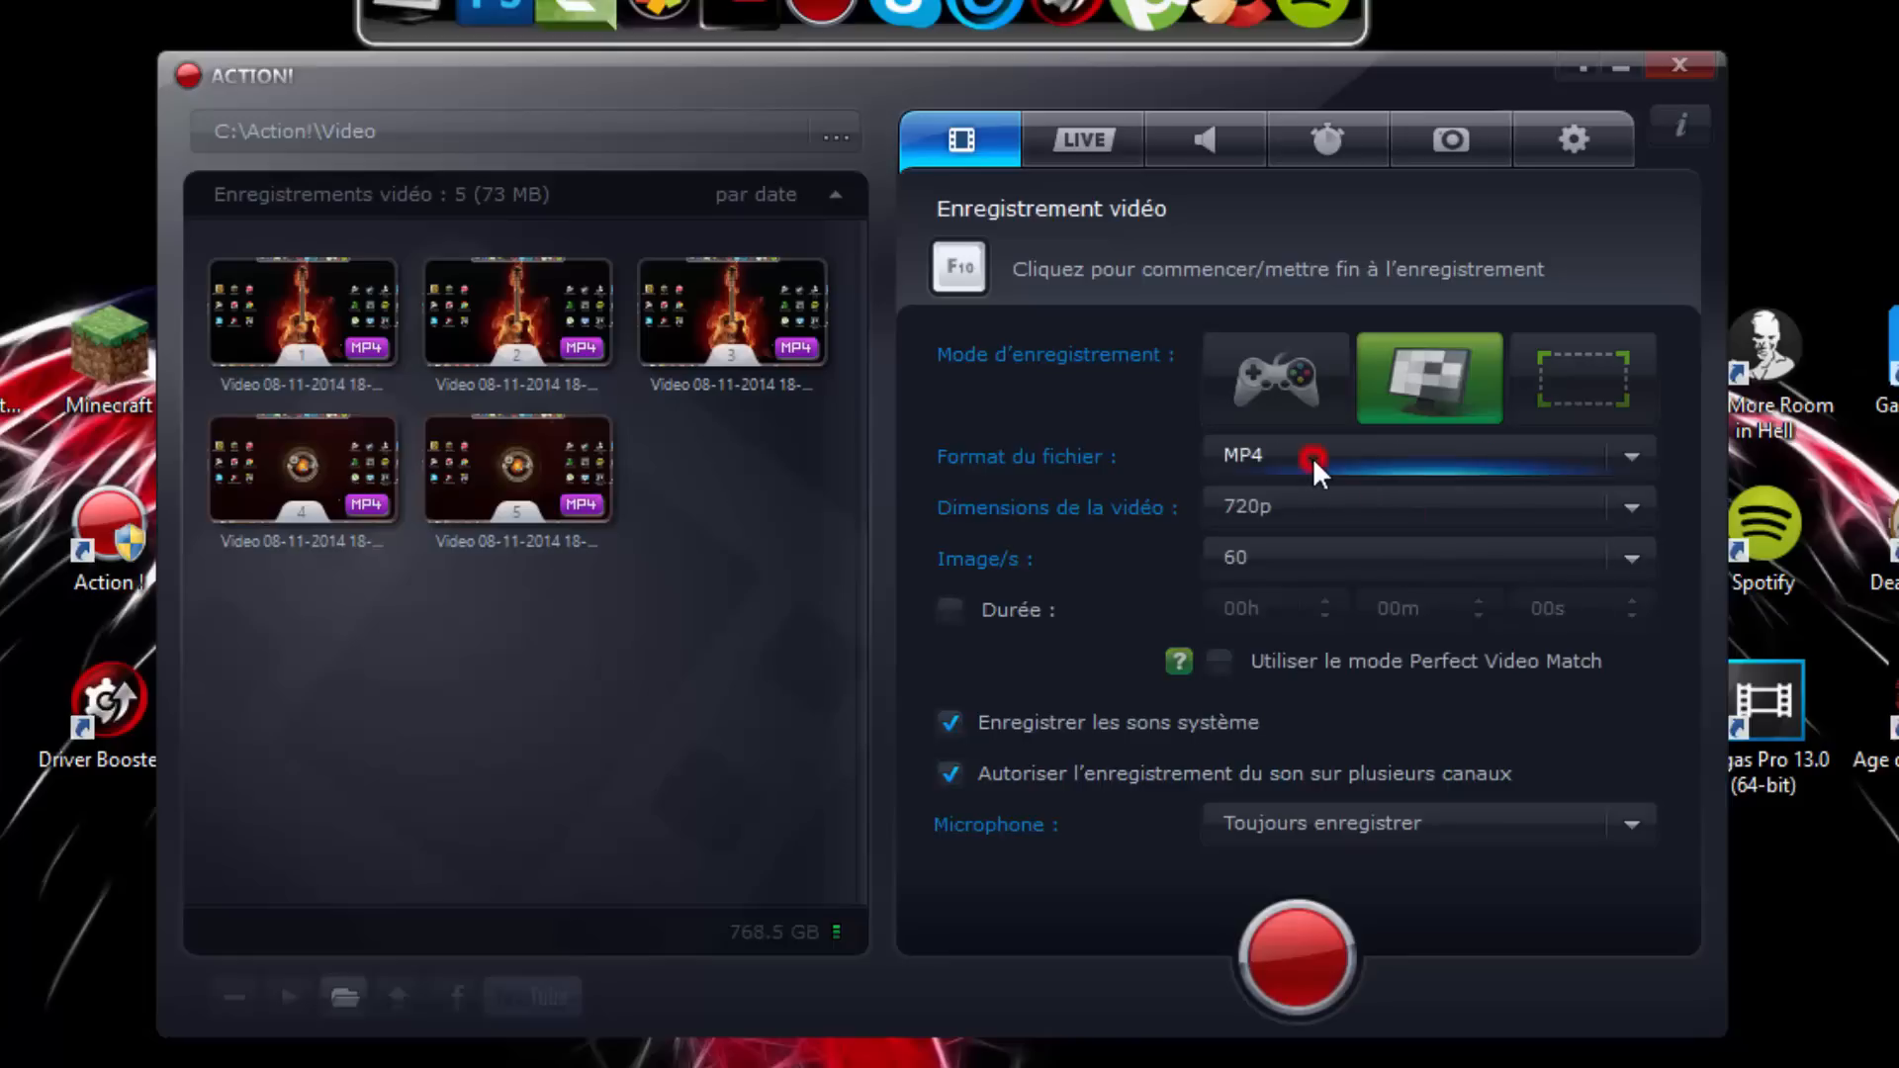
click(1389, 562)
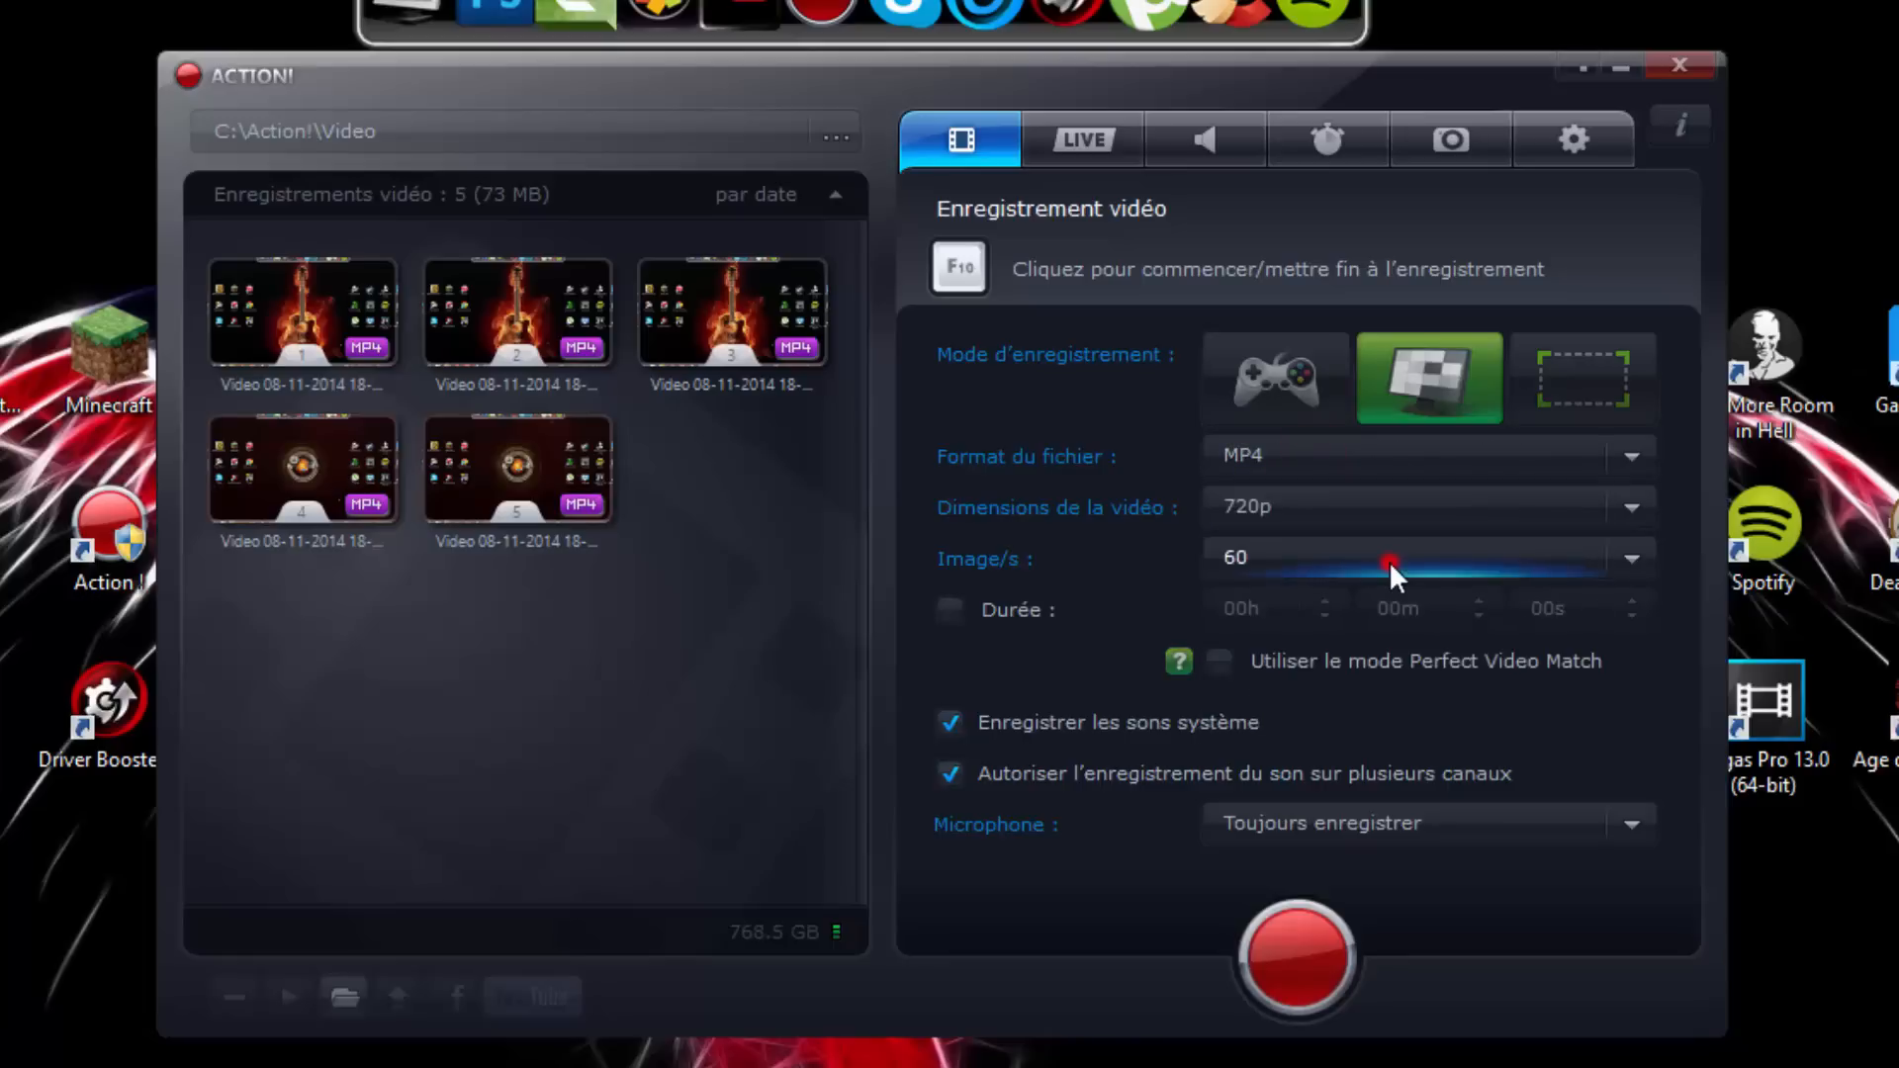
click(1351, 523)
click(1324, 581)
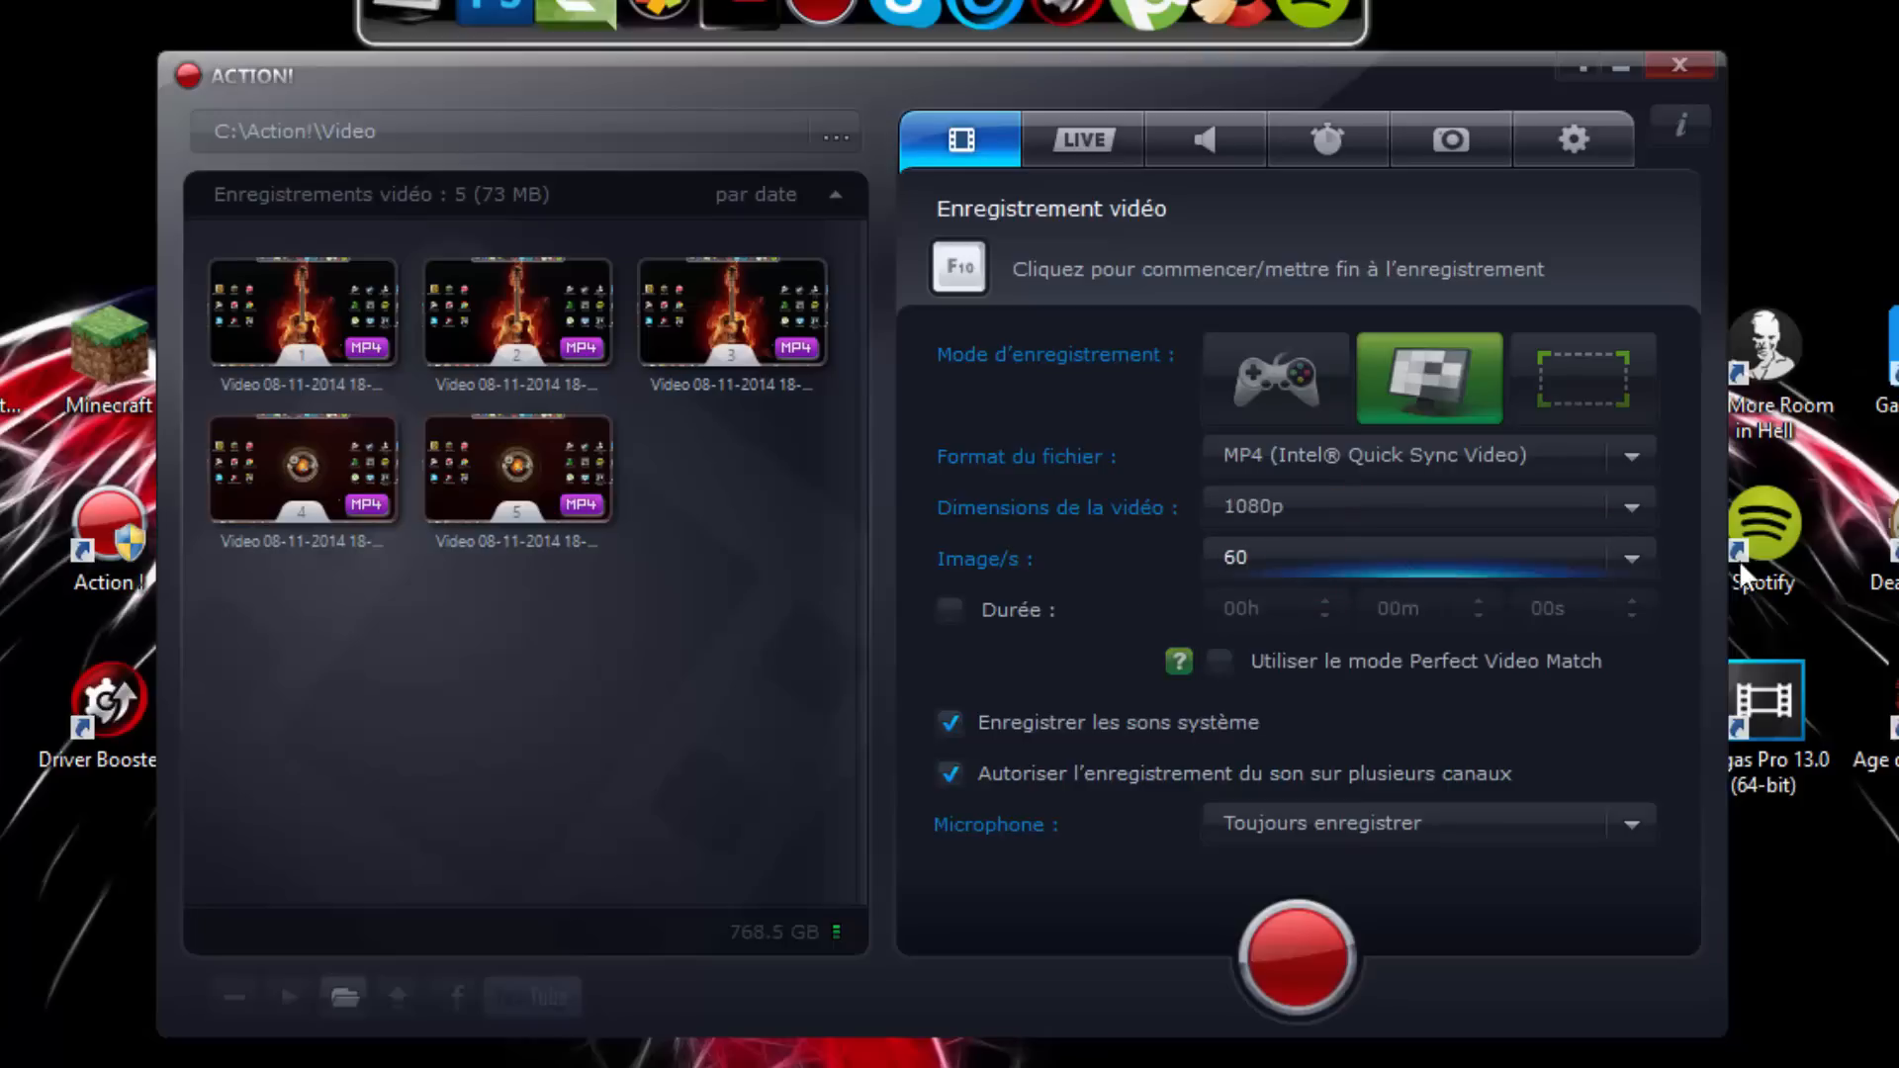
Try a video recording frame rate of 30 images per second and return it to 60.
click(1590, 549)
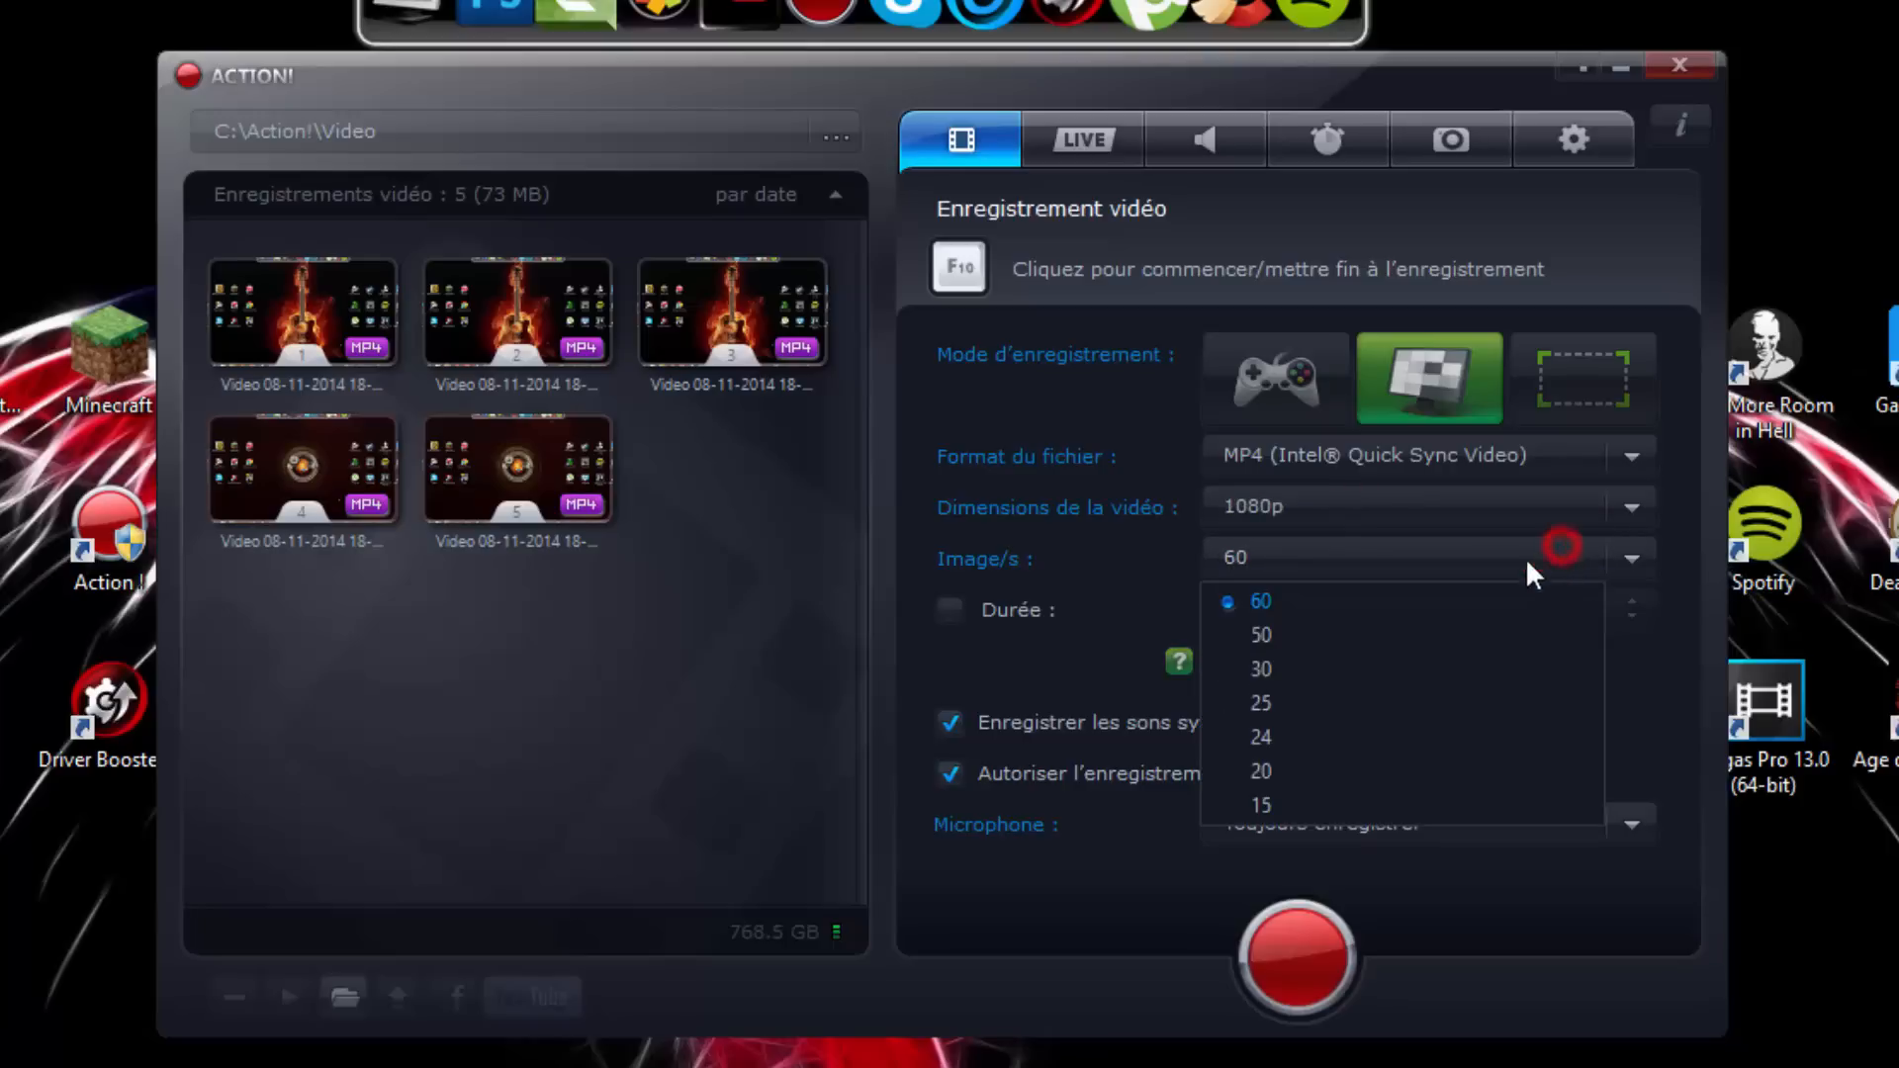
click(1445, 597)
click(1450, 543)
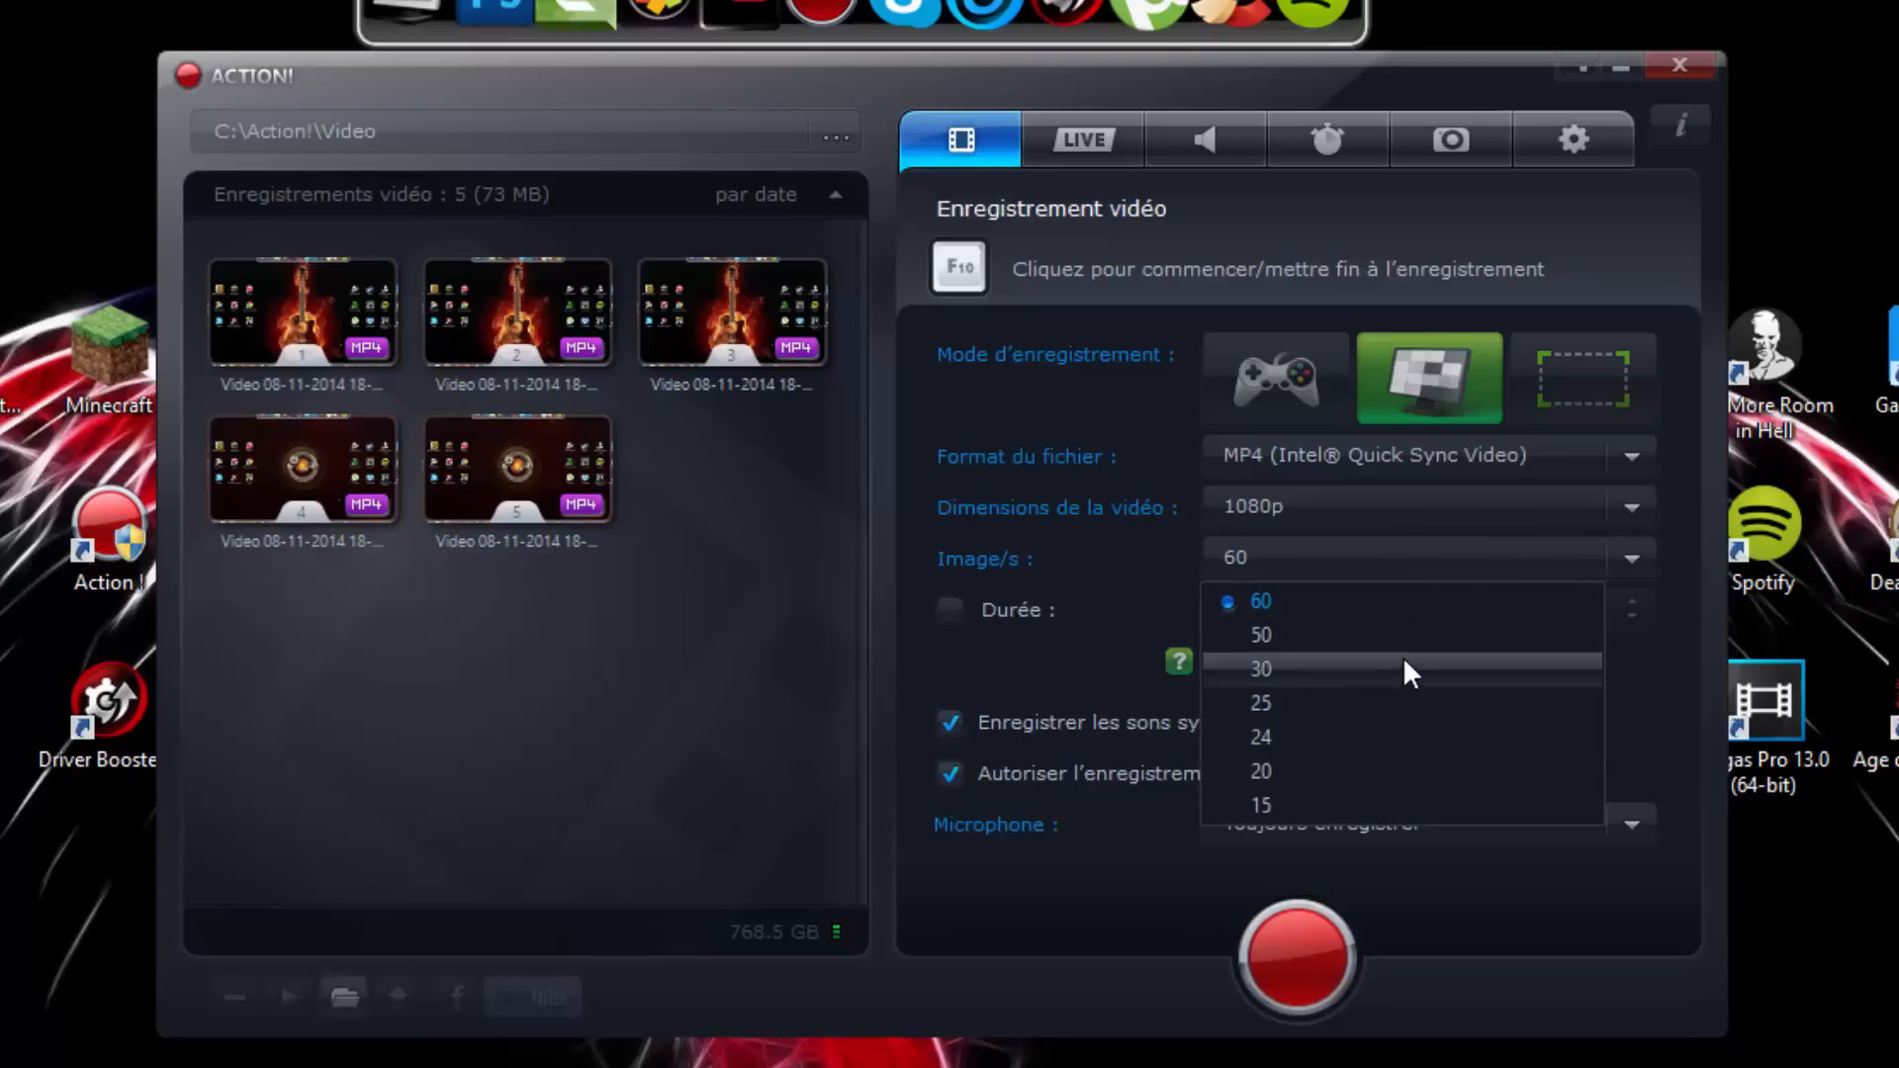
click(1403, 655)
click(1438, 525)
click(1642, 572)
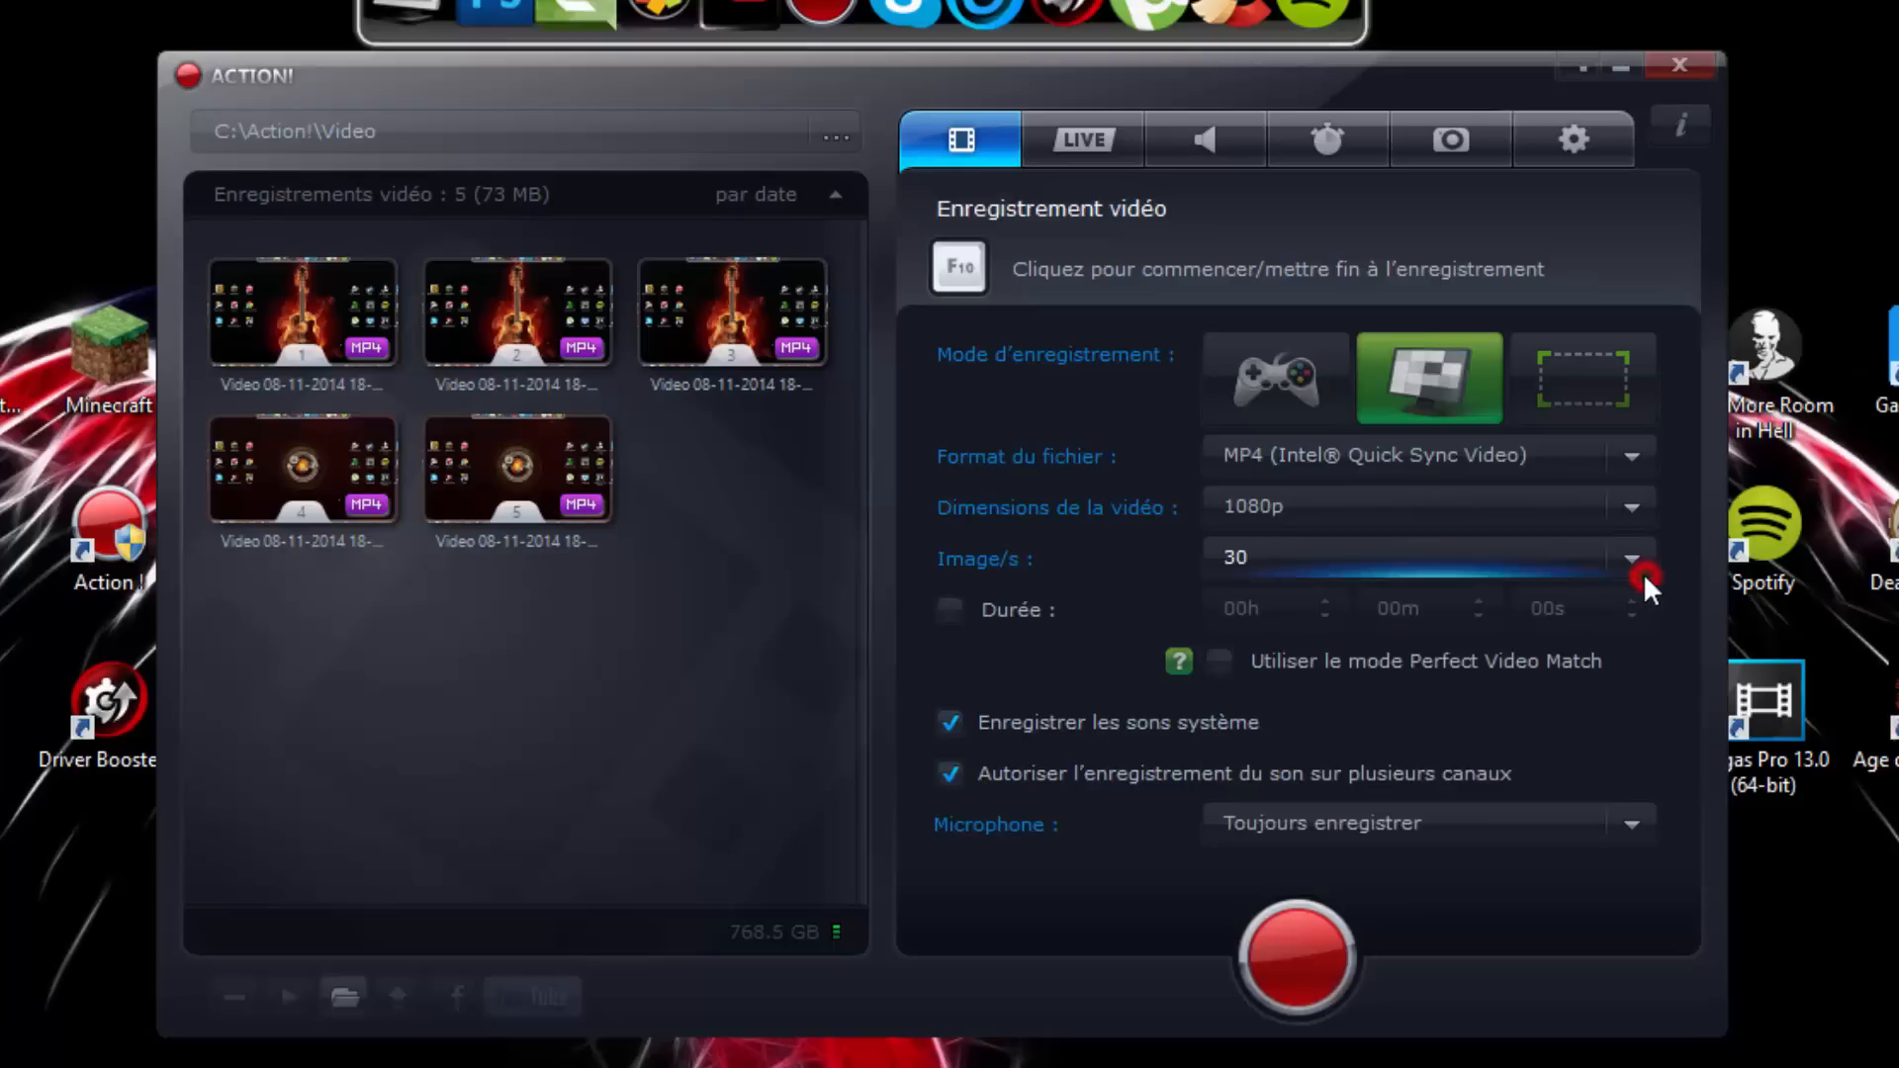
click(1641, 573)
click(1330, 599)
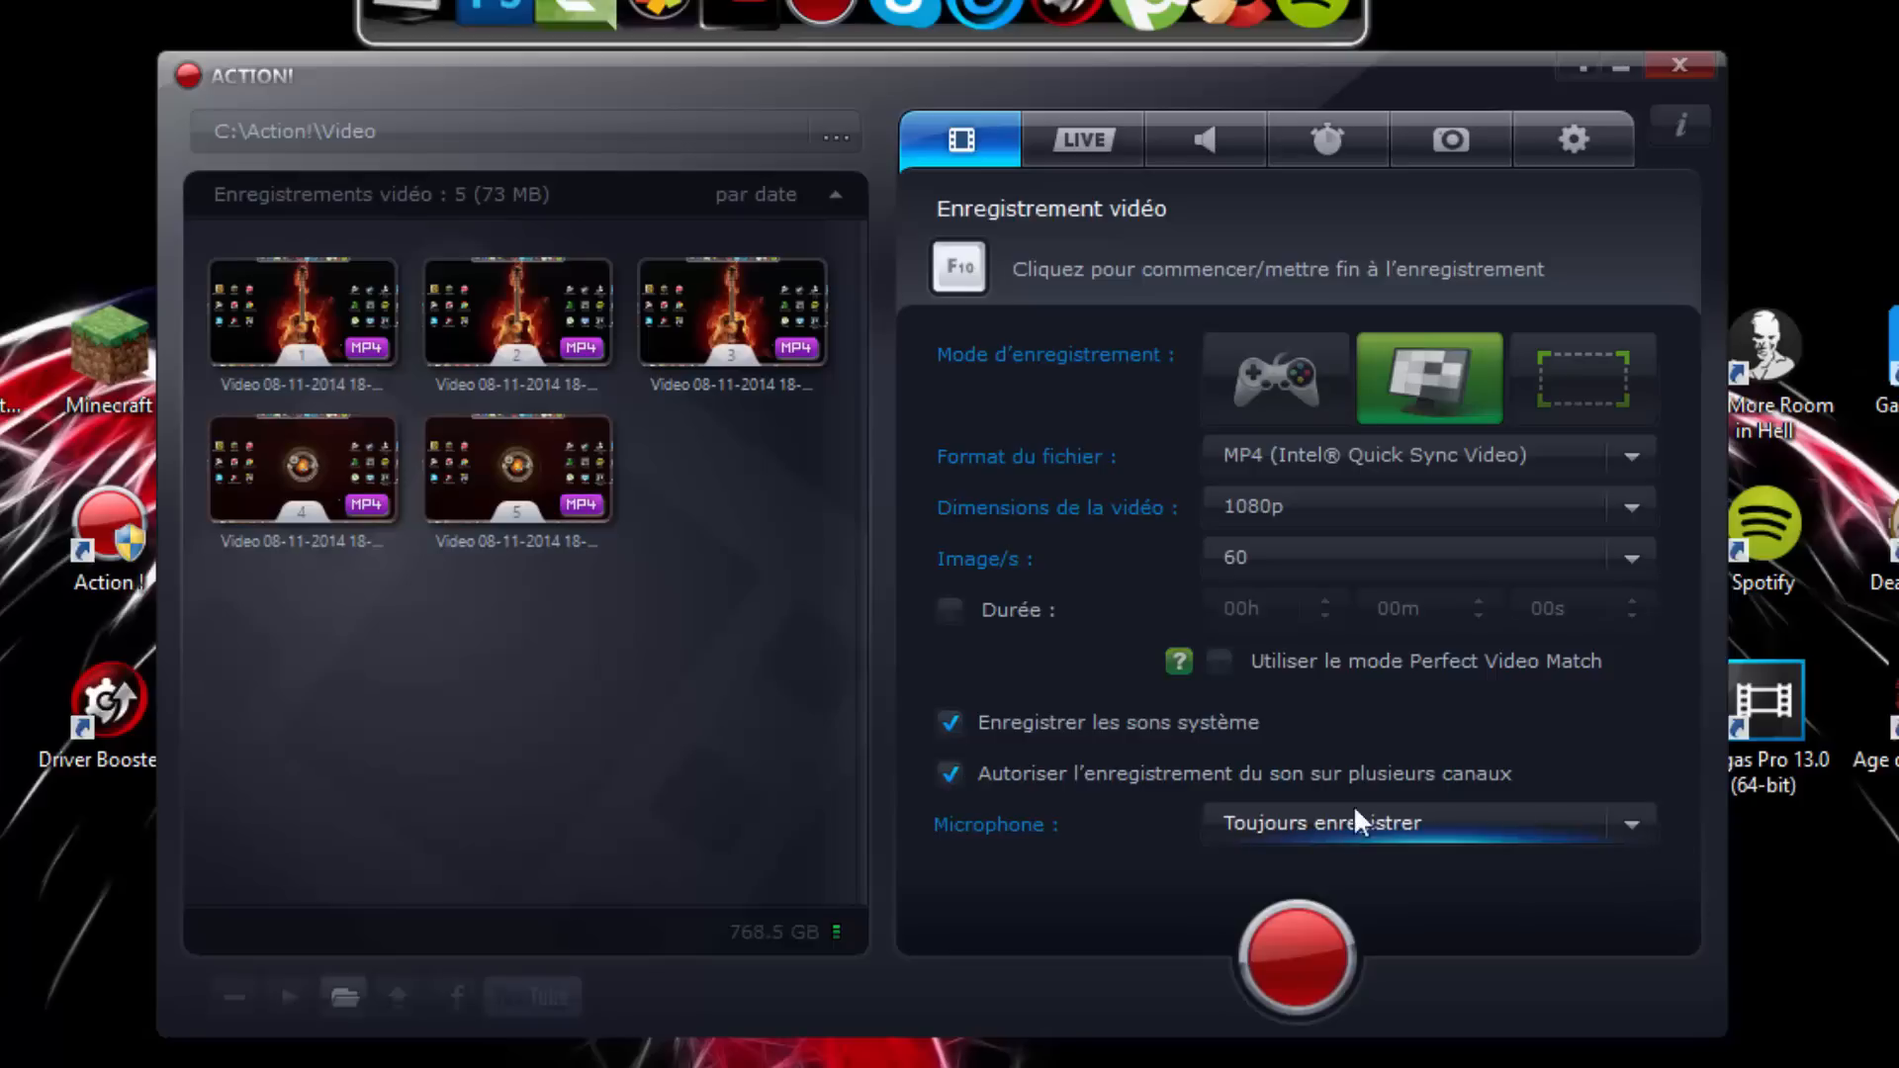
Set the microphone option for video recording to "Toujours enregistrer".
click(1628, 822)
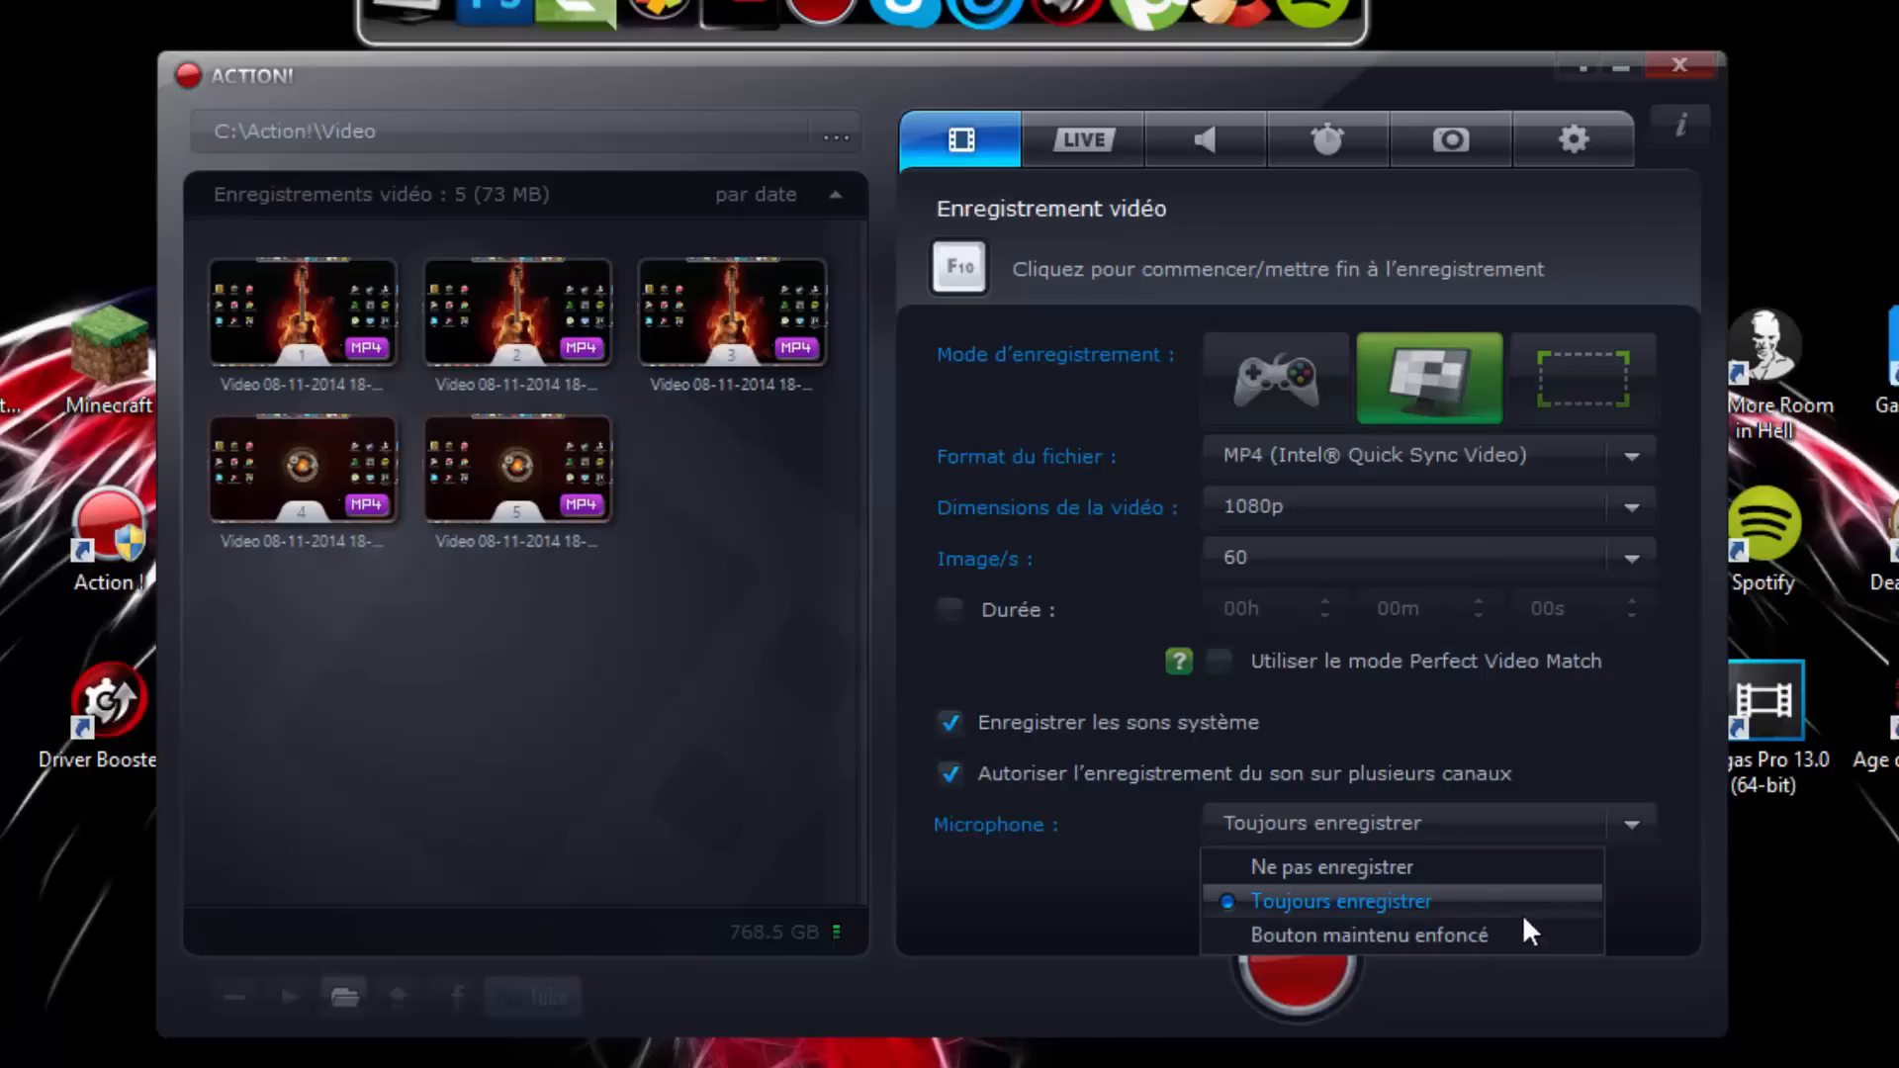
click(1420, 910)
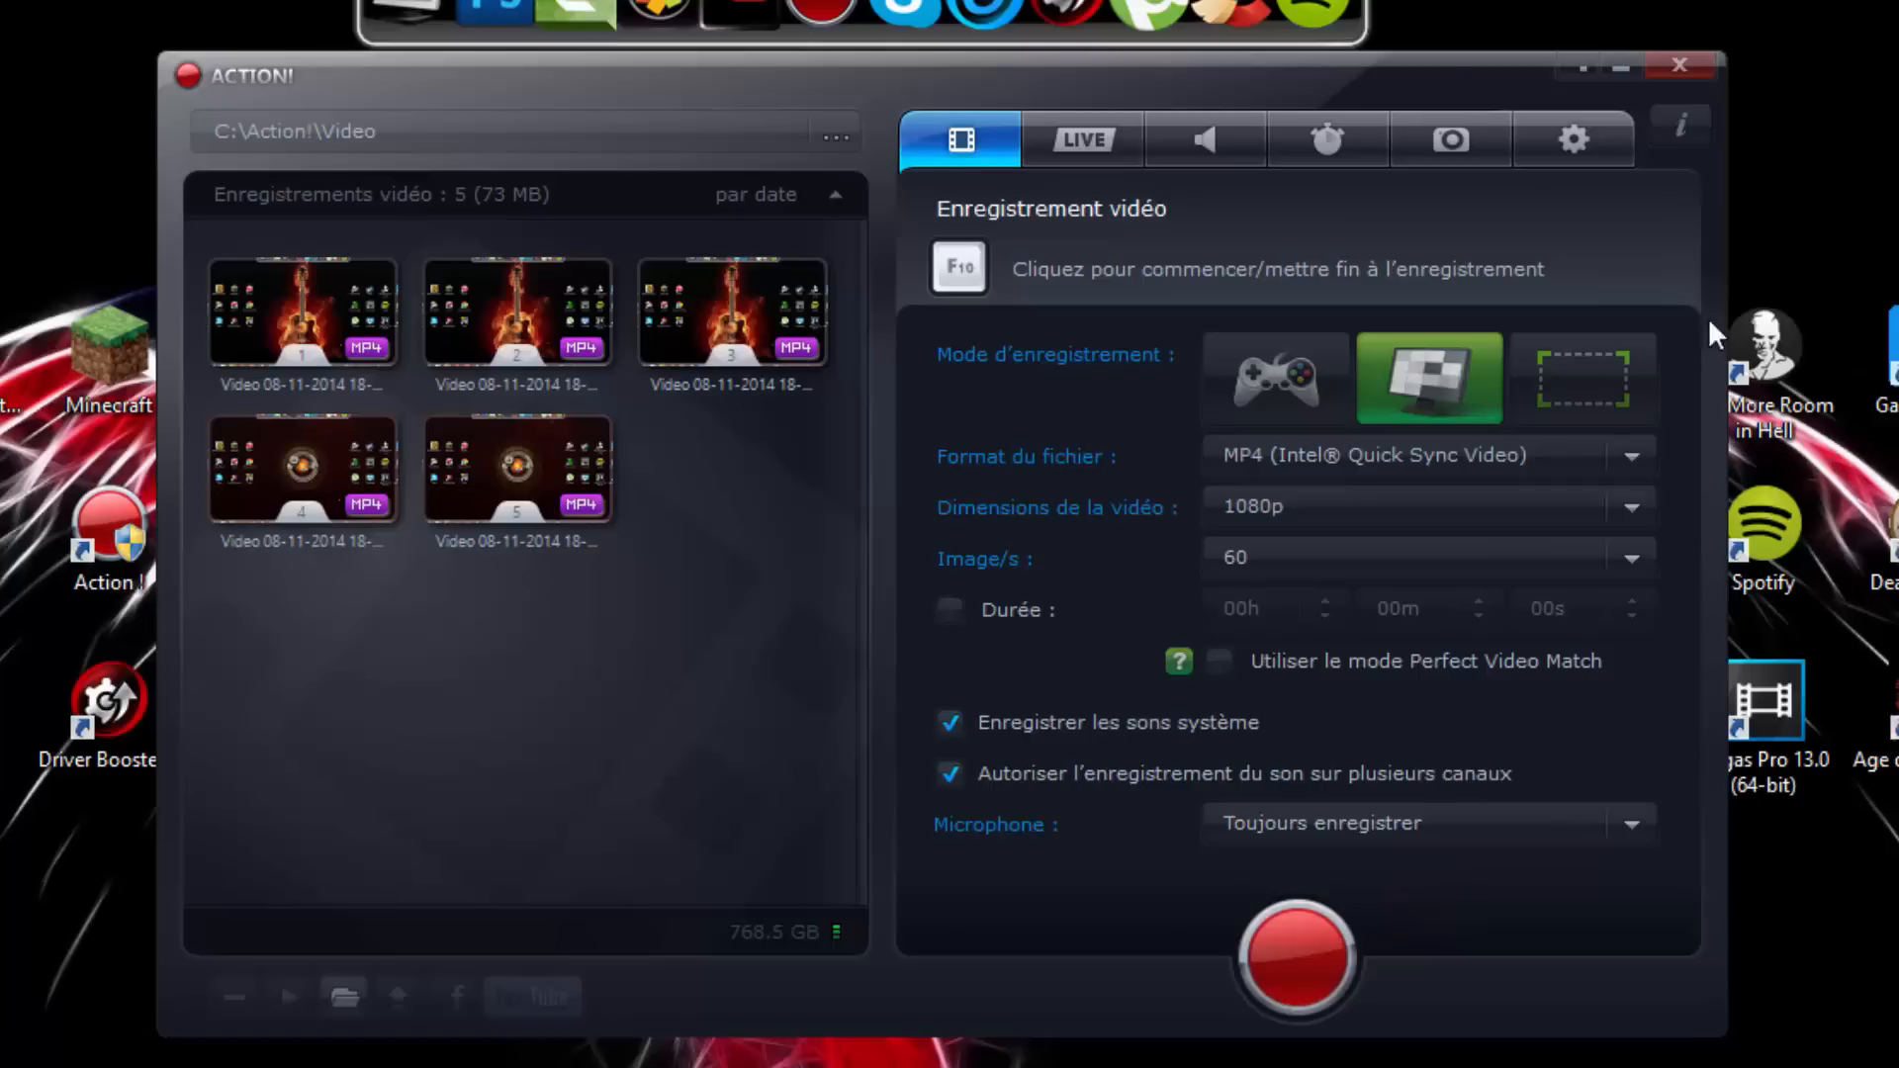
Examine the Action! LIVE Streaming subscription details, broadcast video settings and available streaming services.
click(1072, 135)
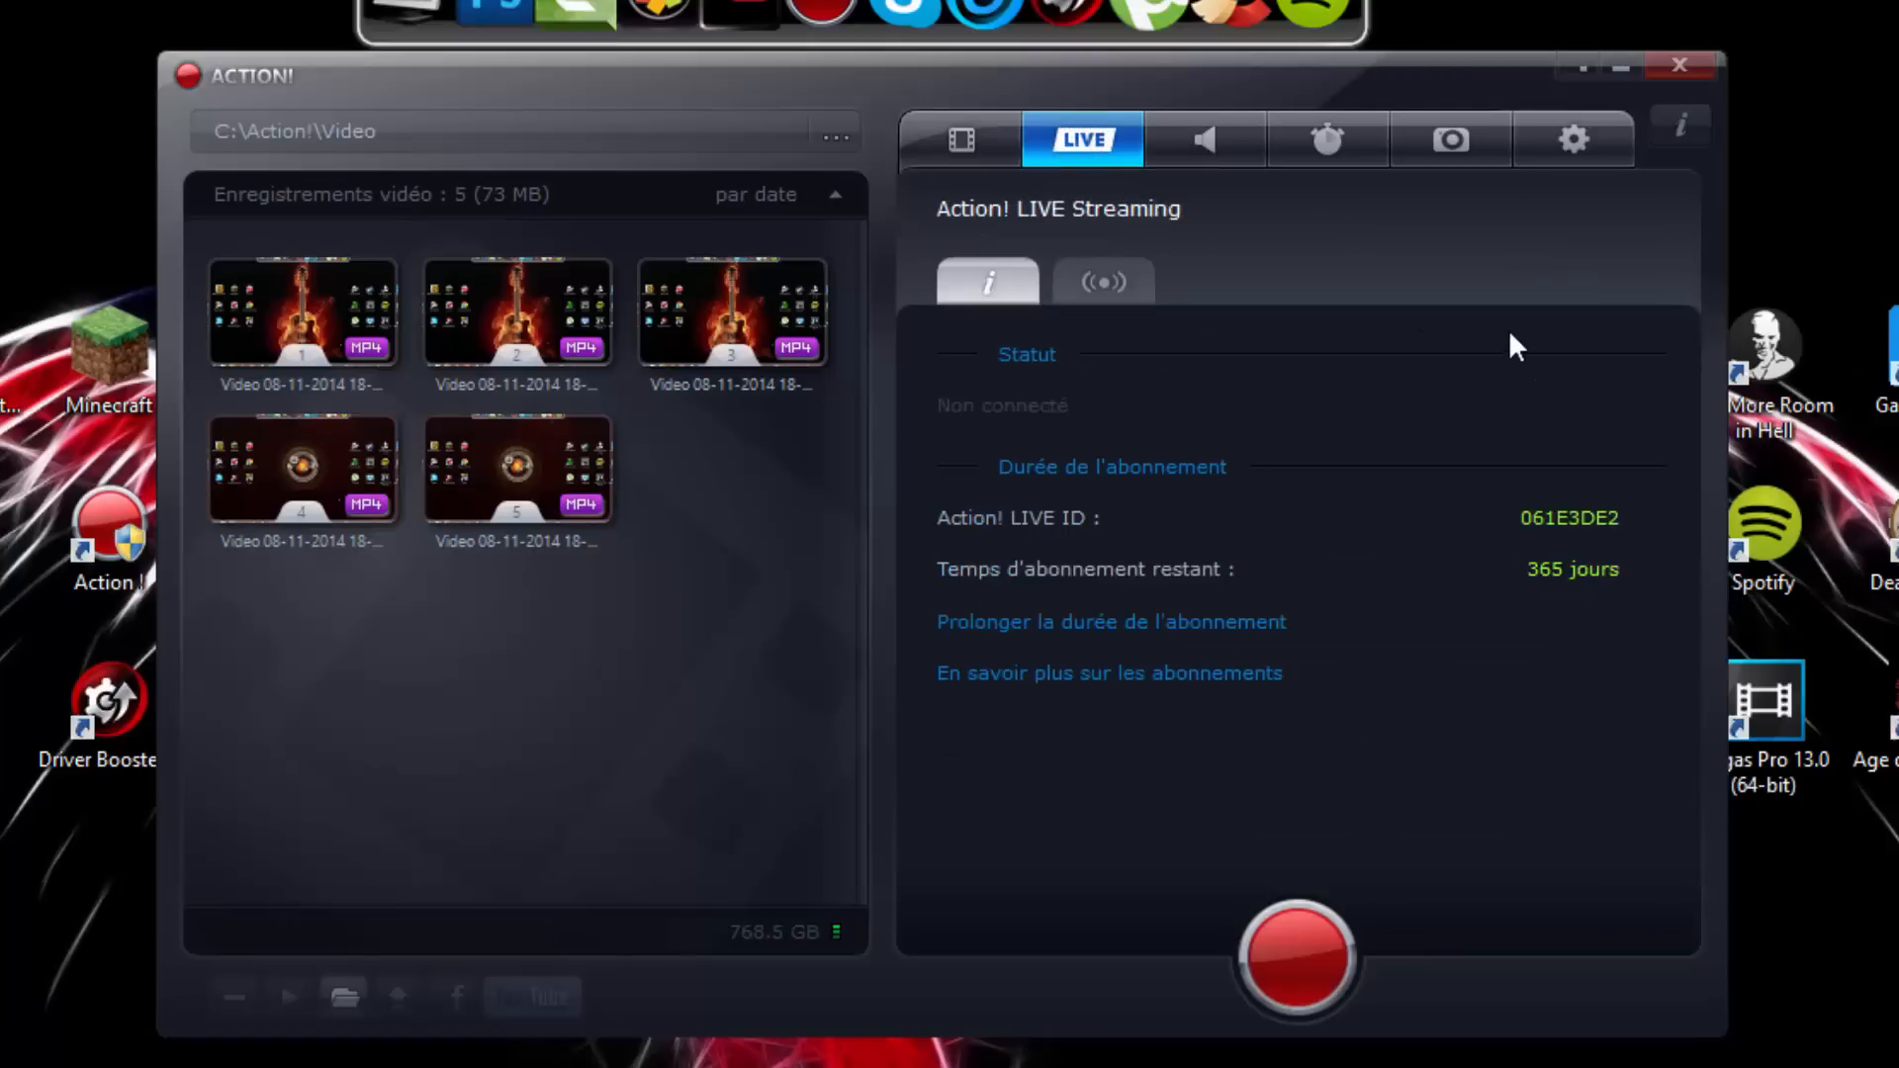
click(1112, 282)
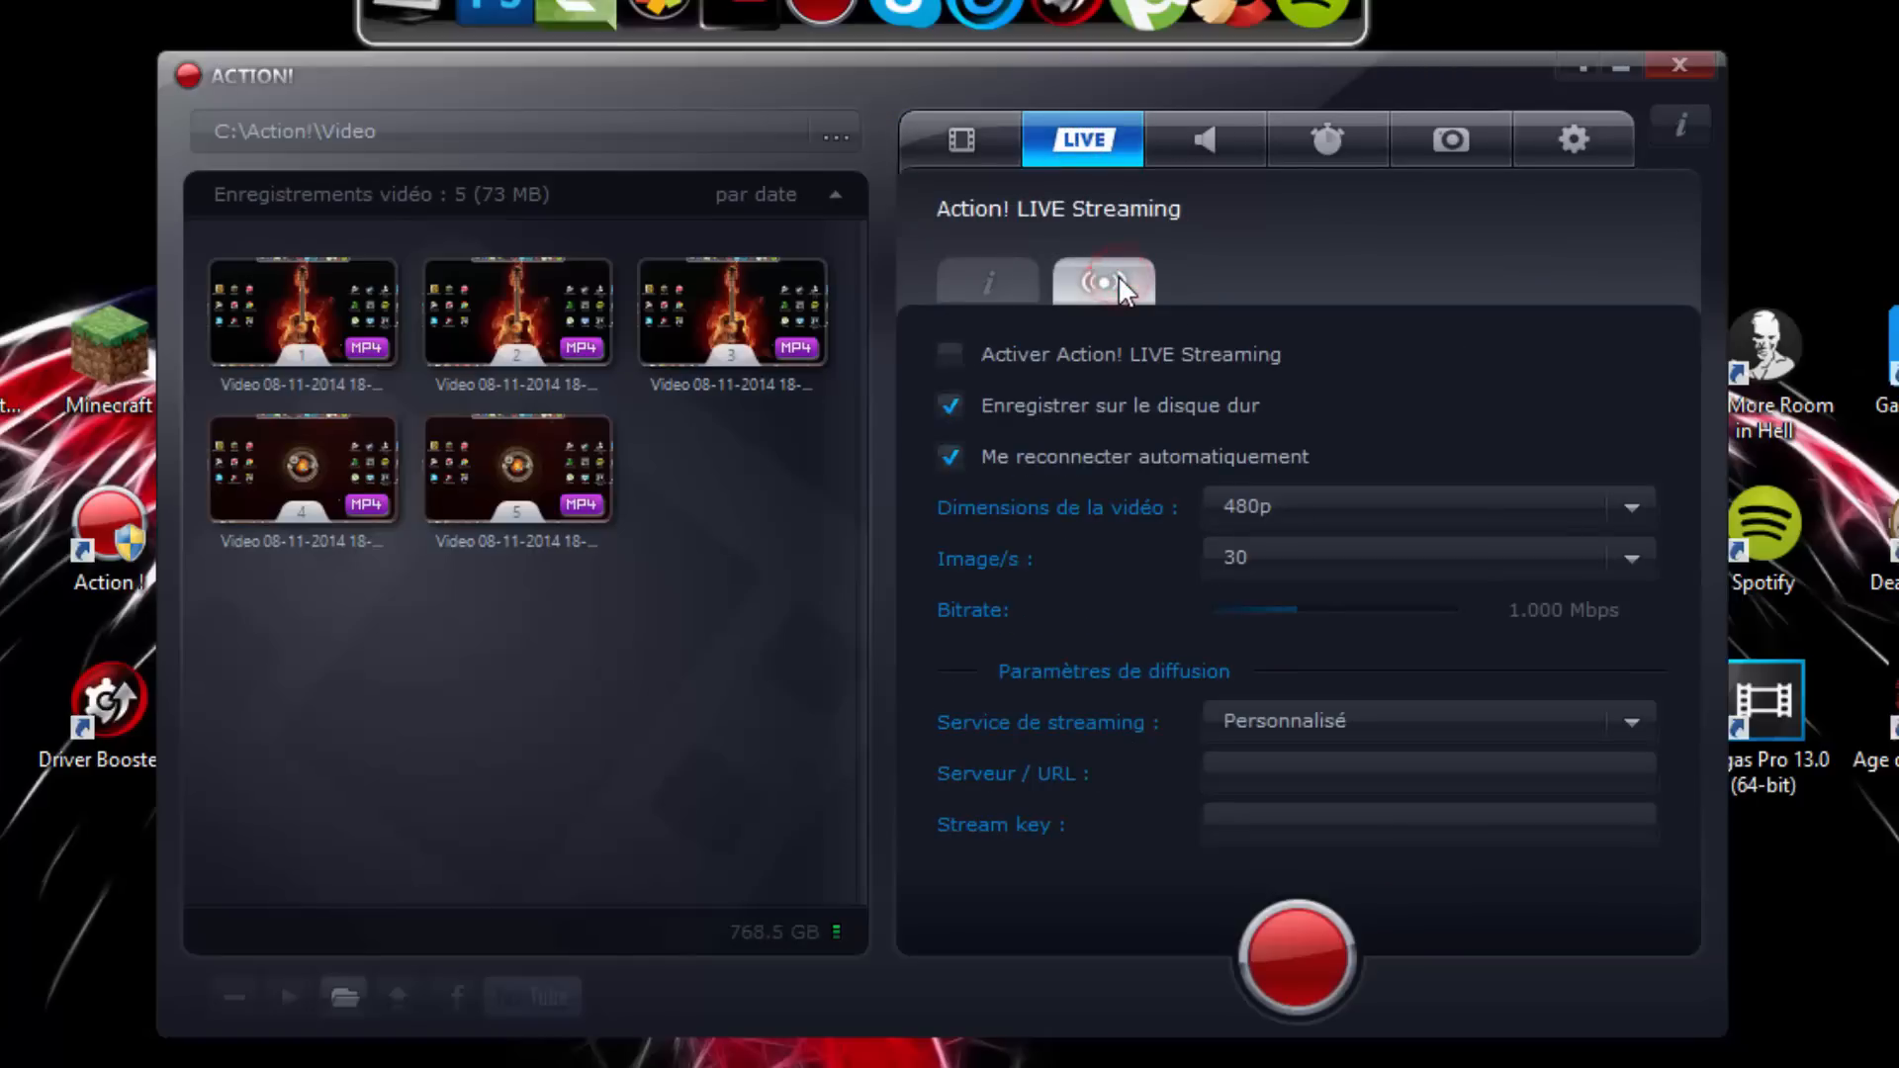
click(1037, 280)
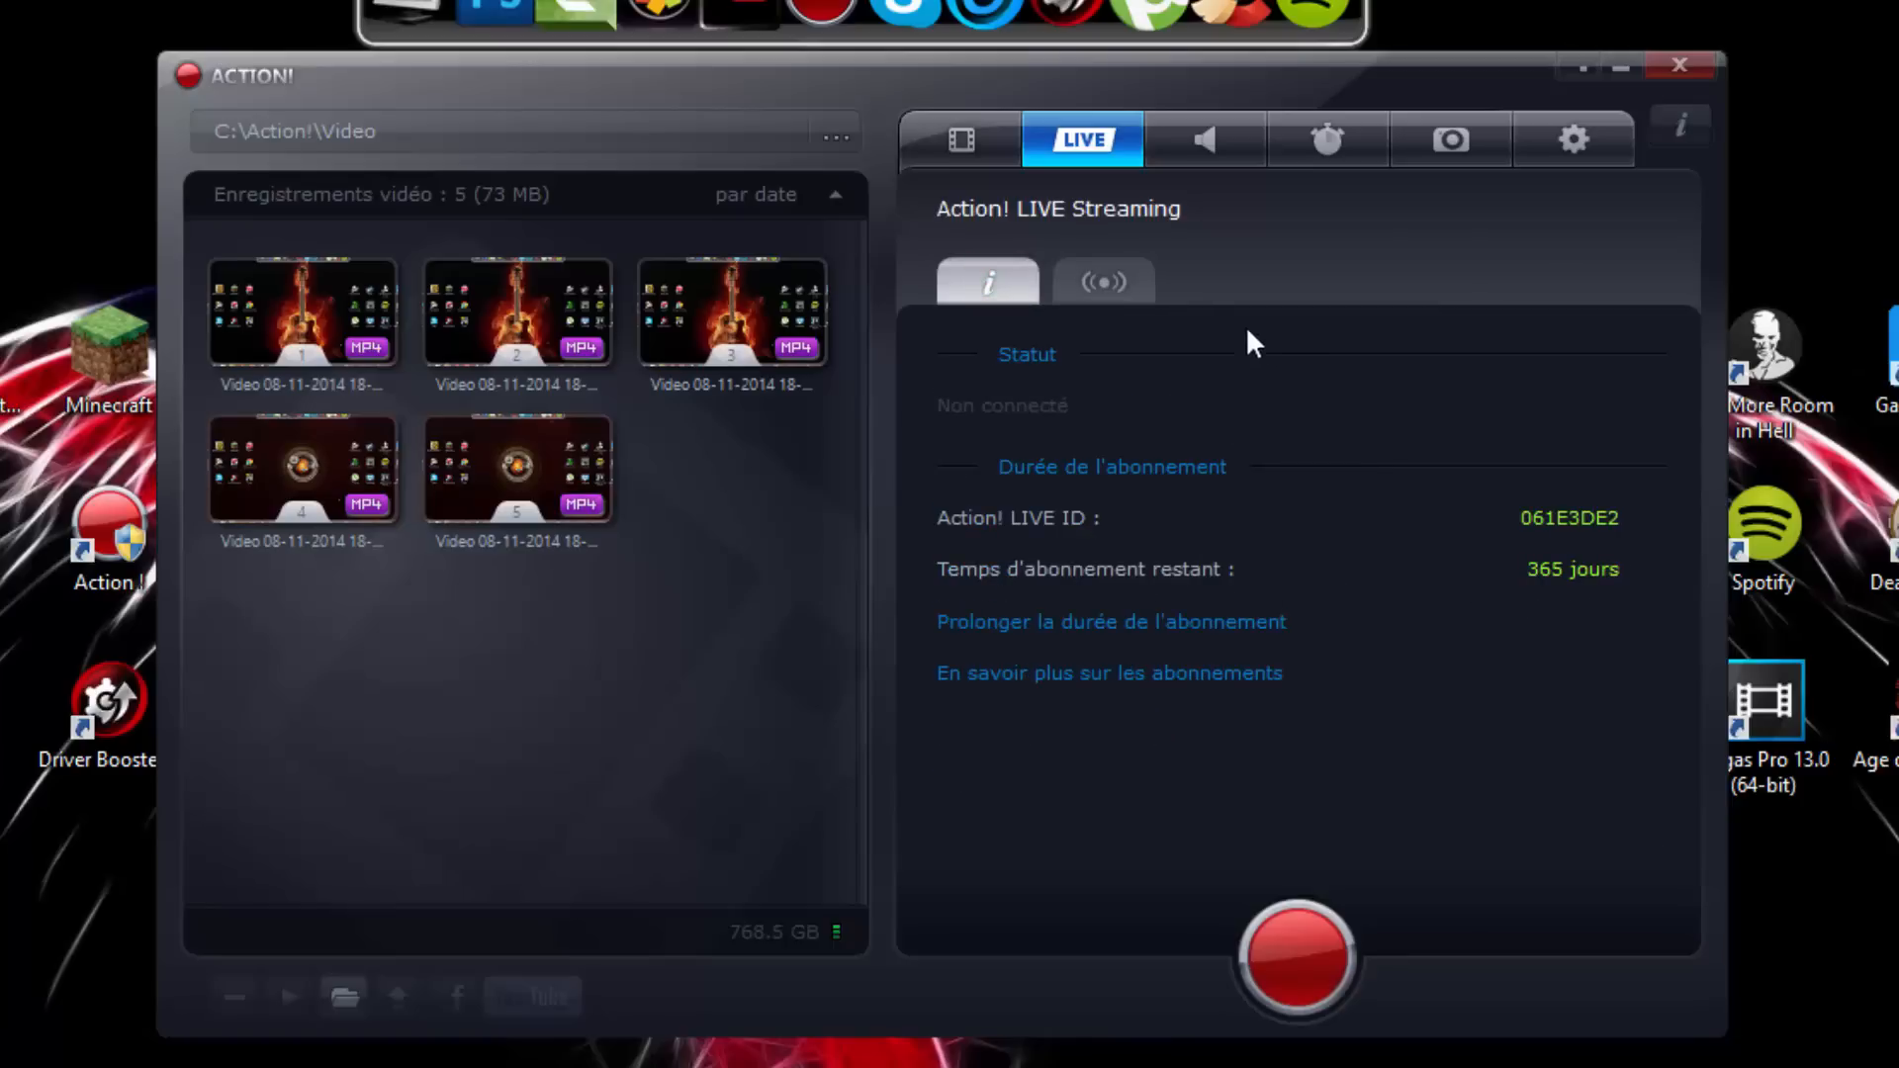
click(1106, 279)
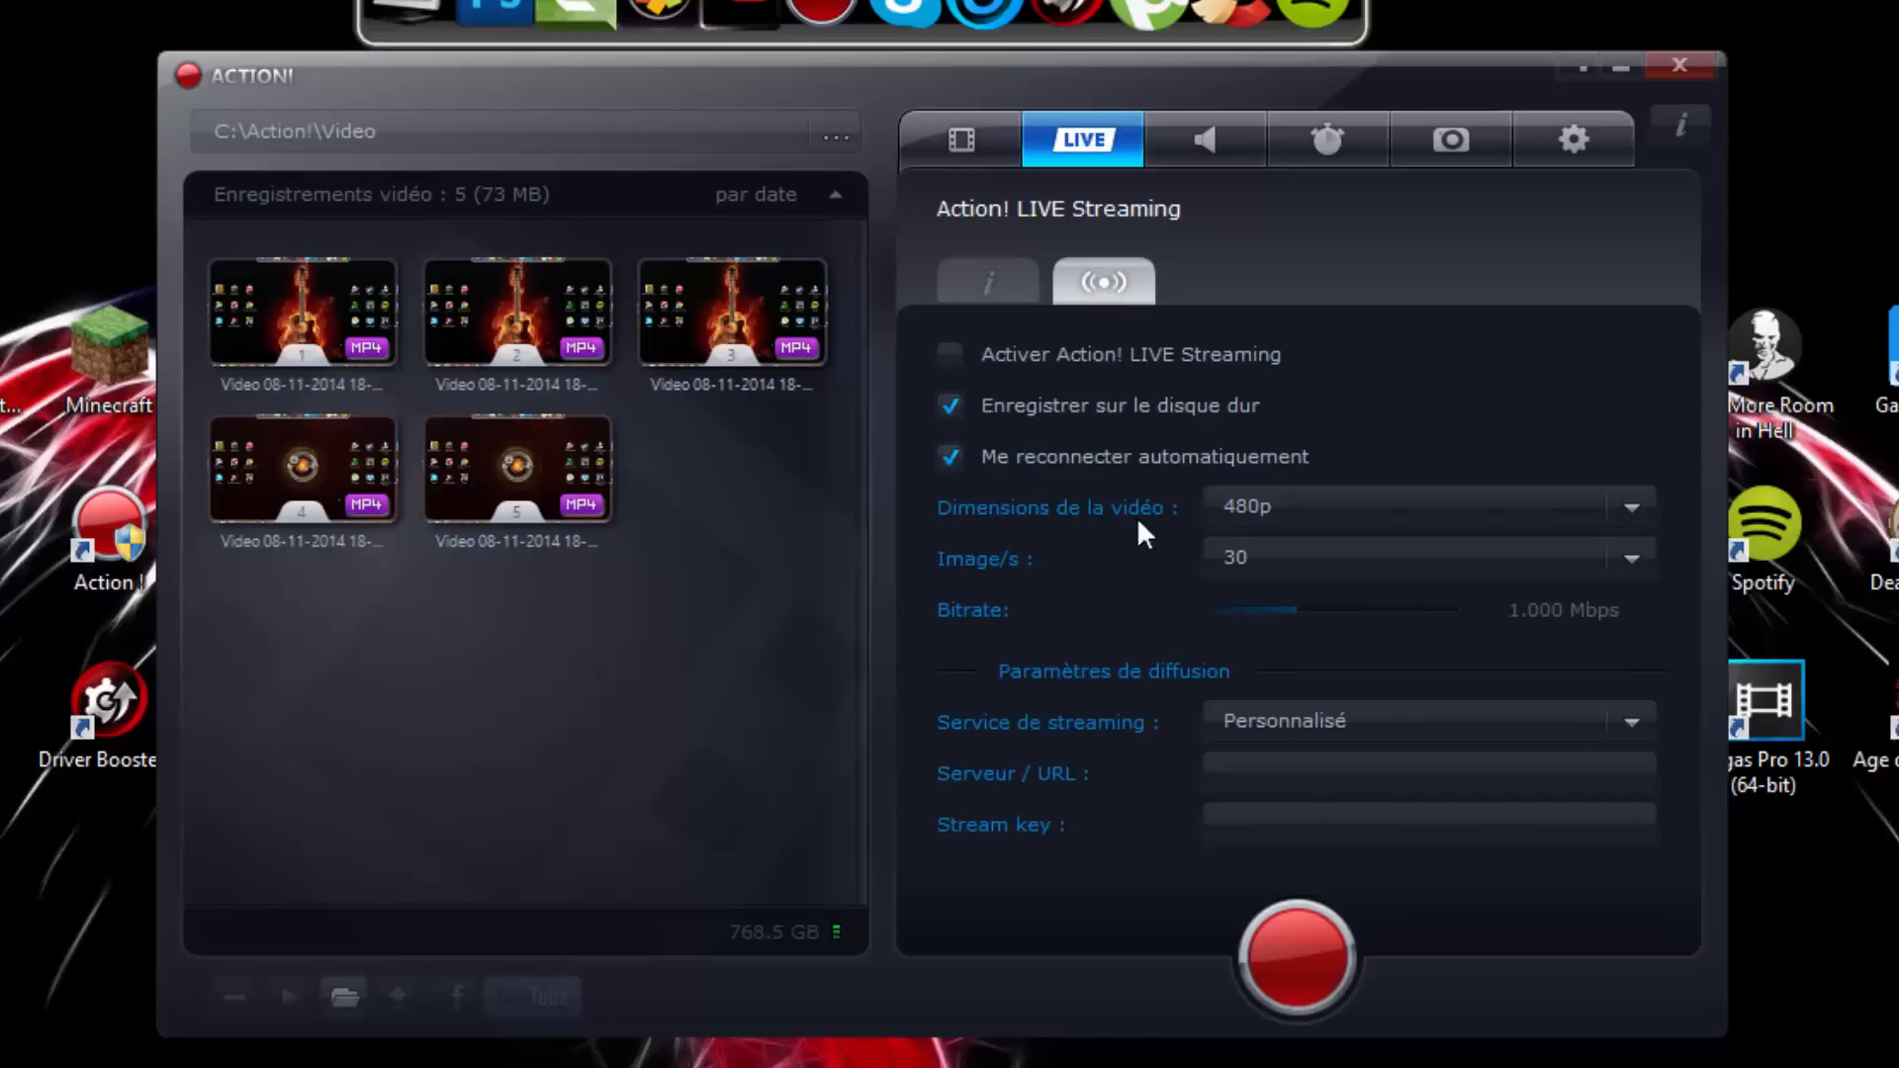
click(1643, 504)
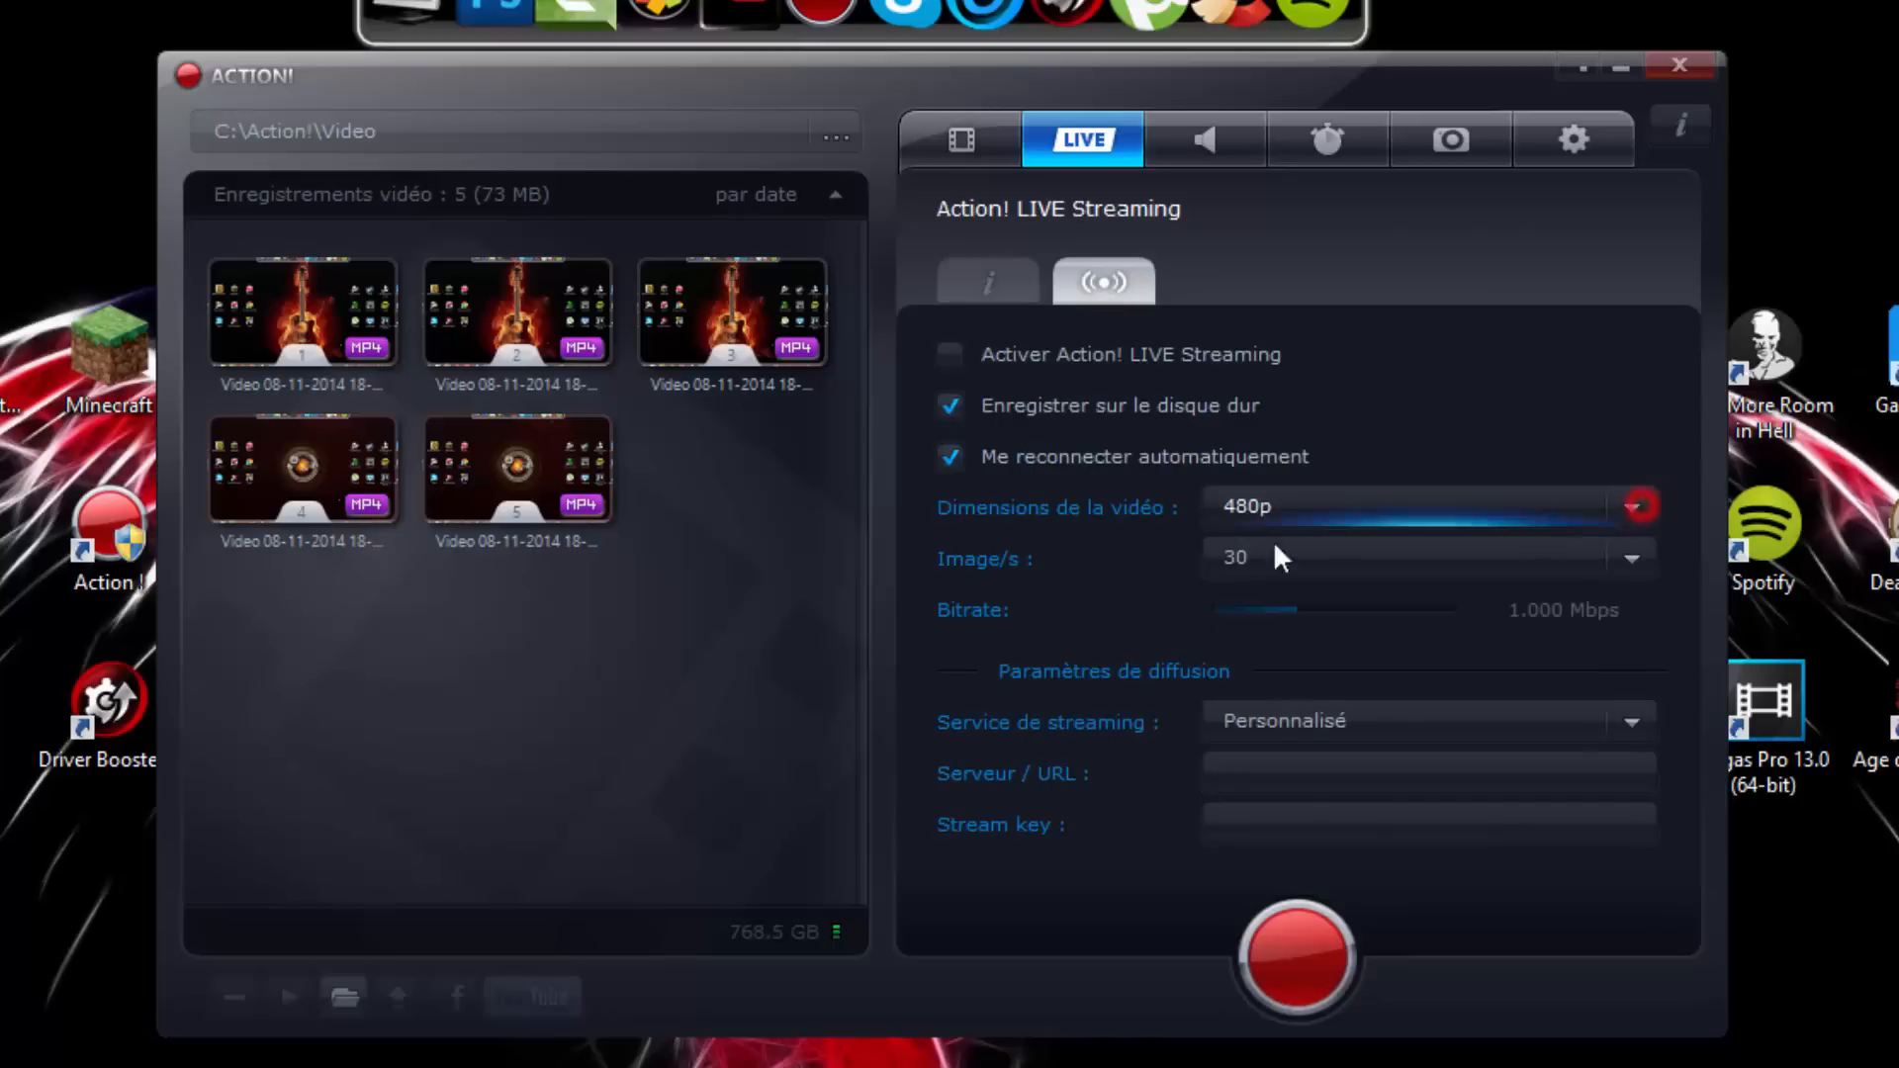
click(1638, 560)
click(1639, 564)
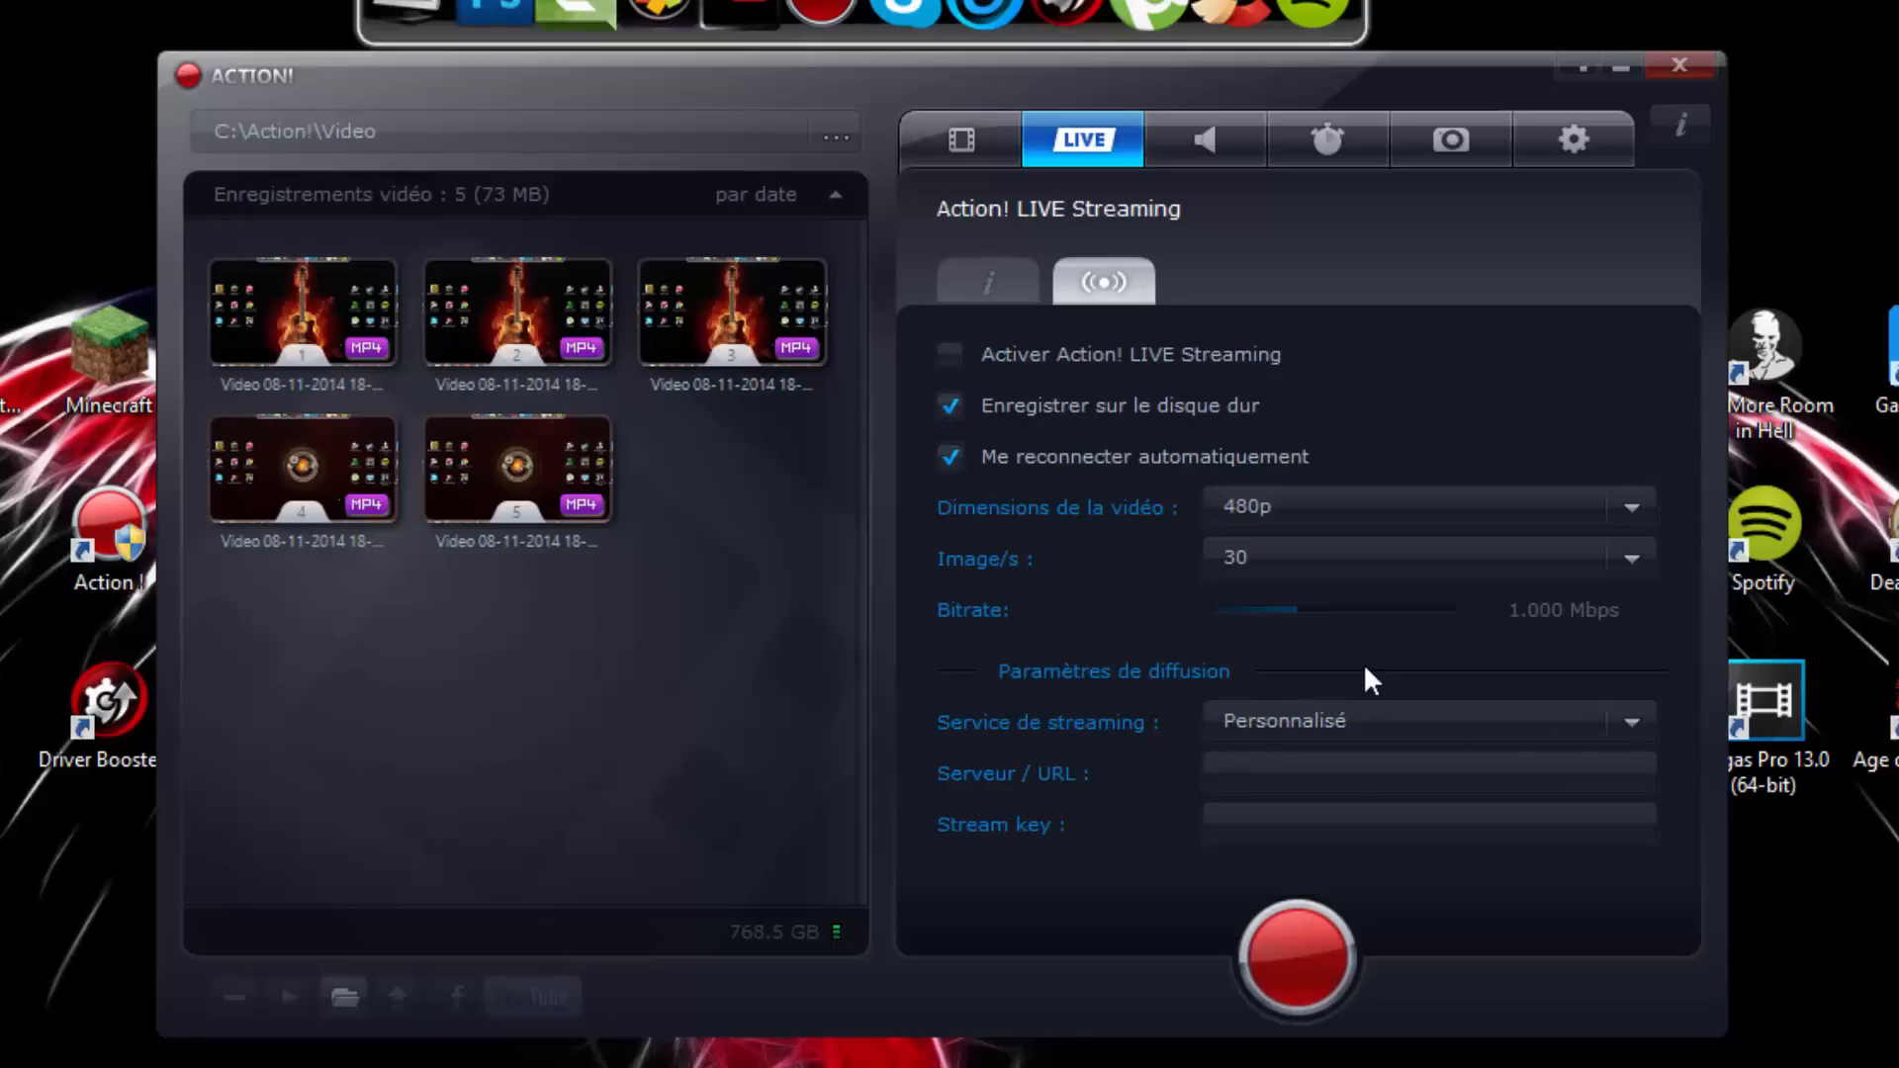
click(1647, 716)
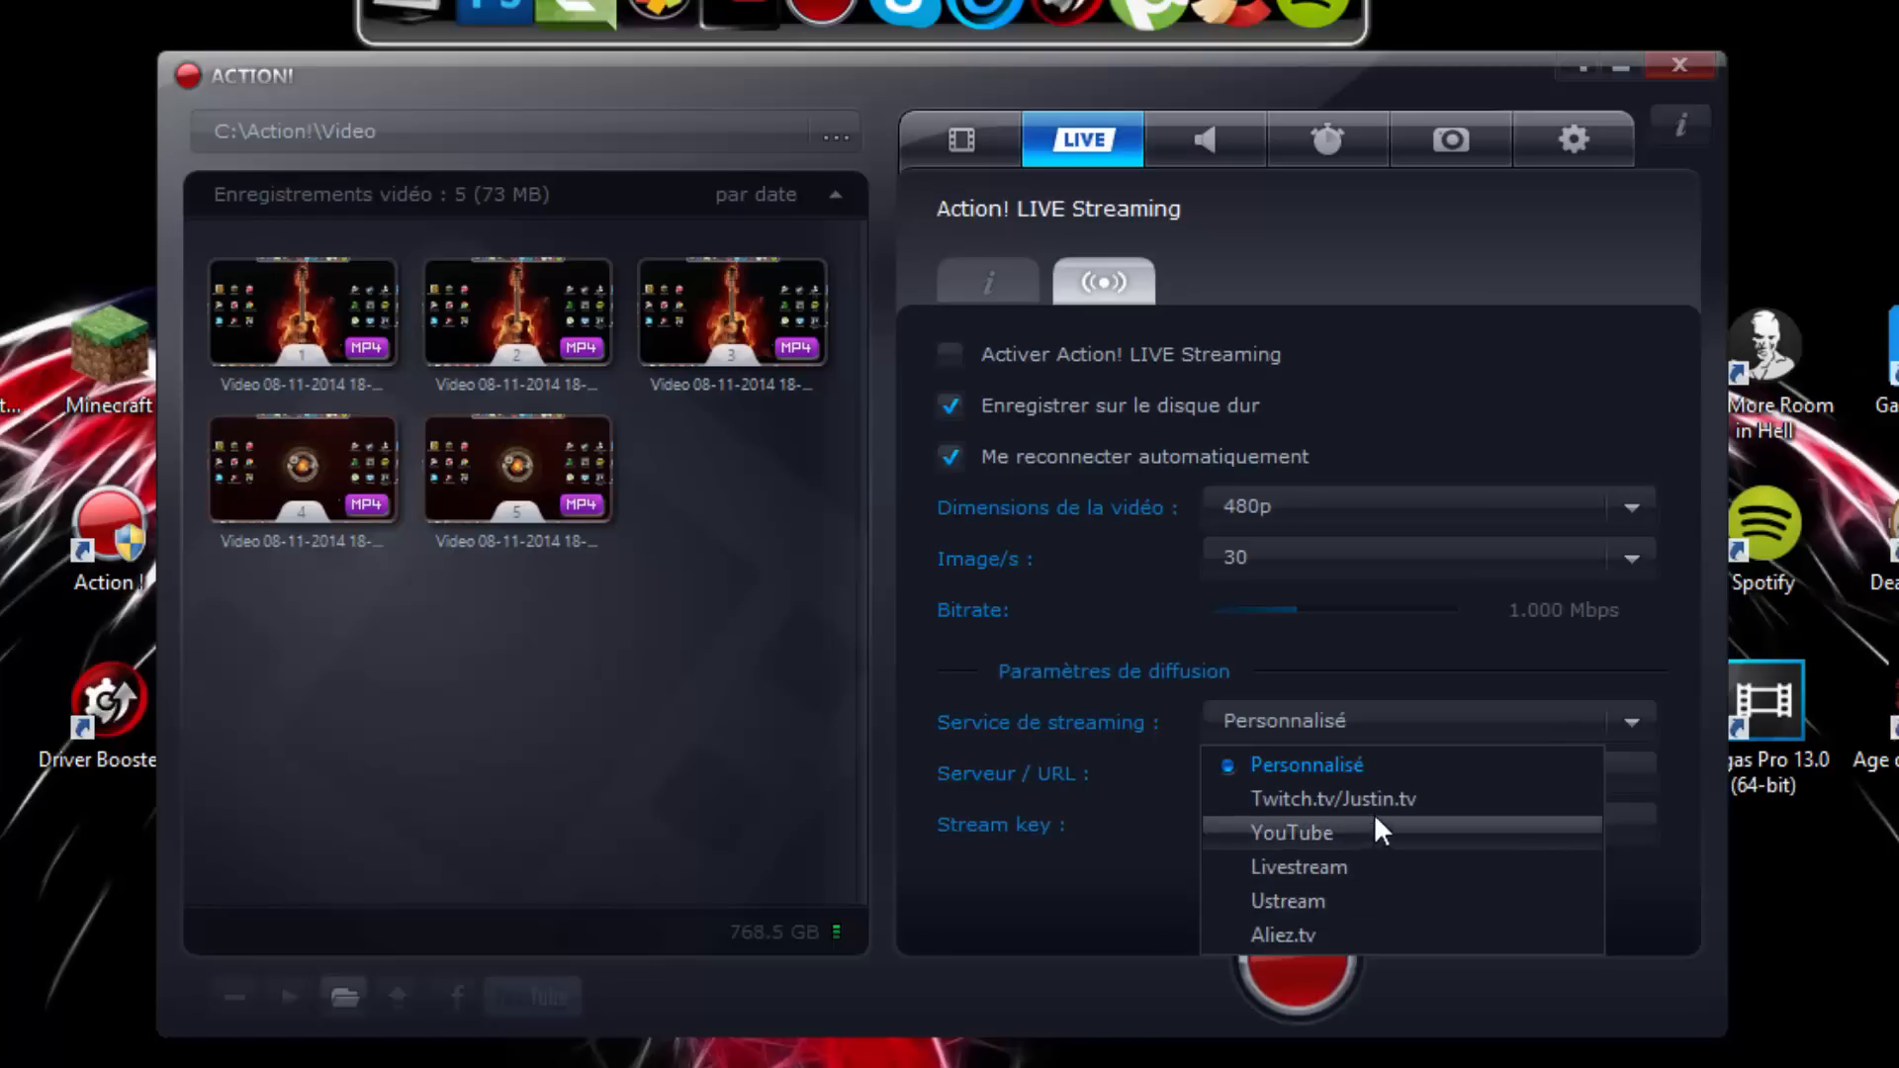
click(1631, 714)
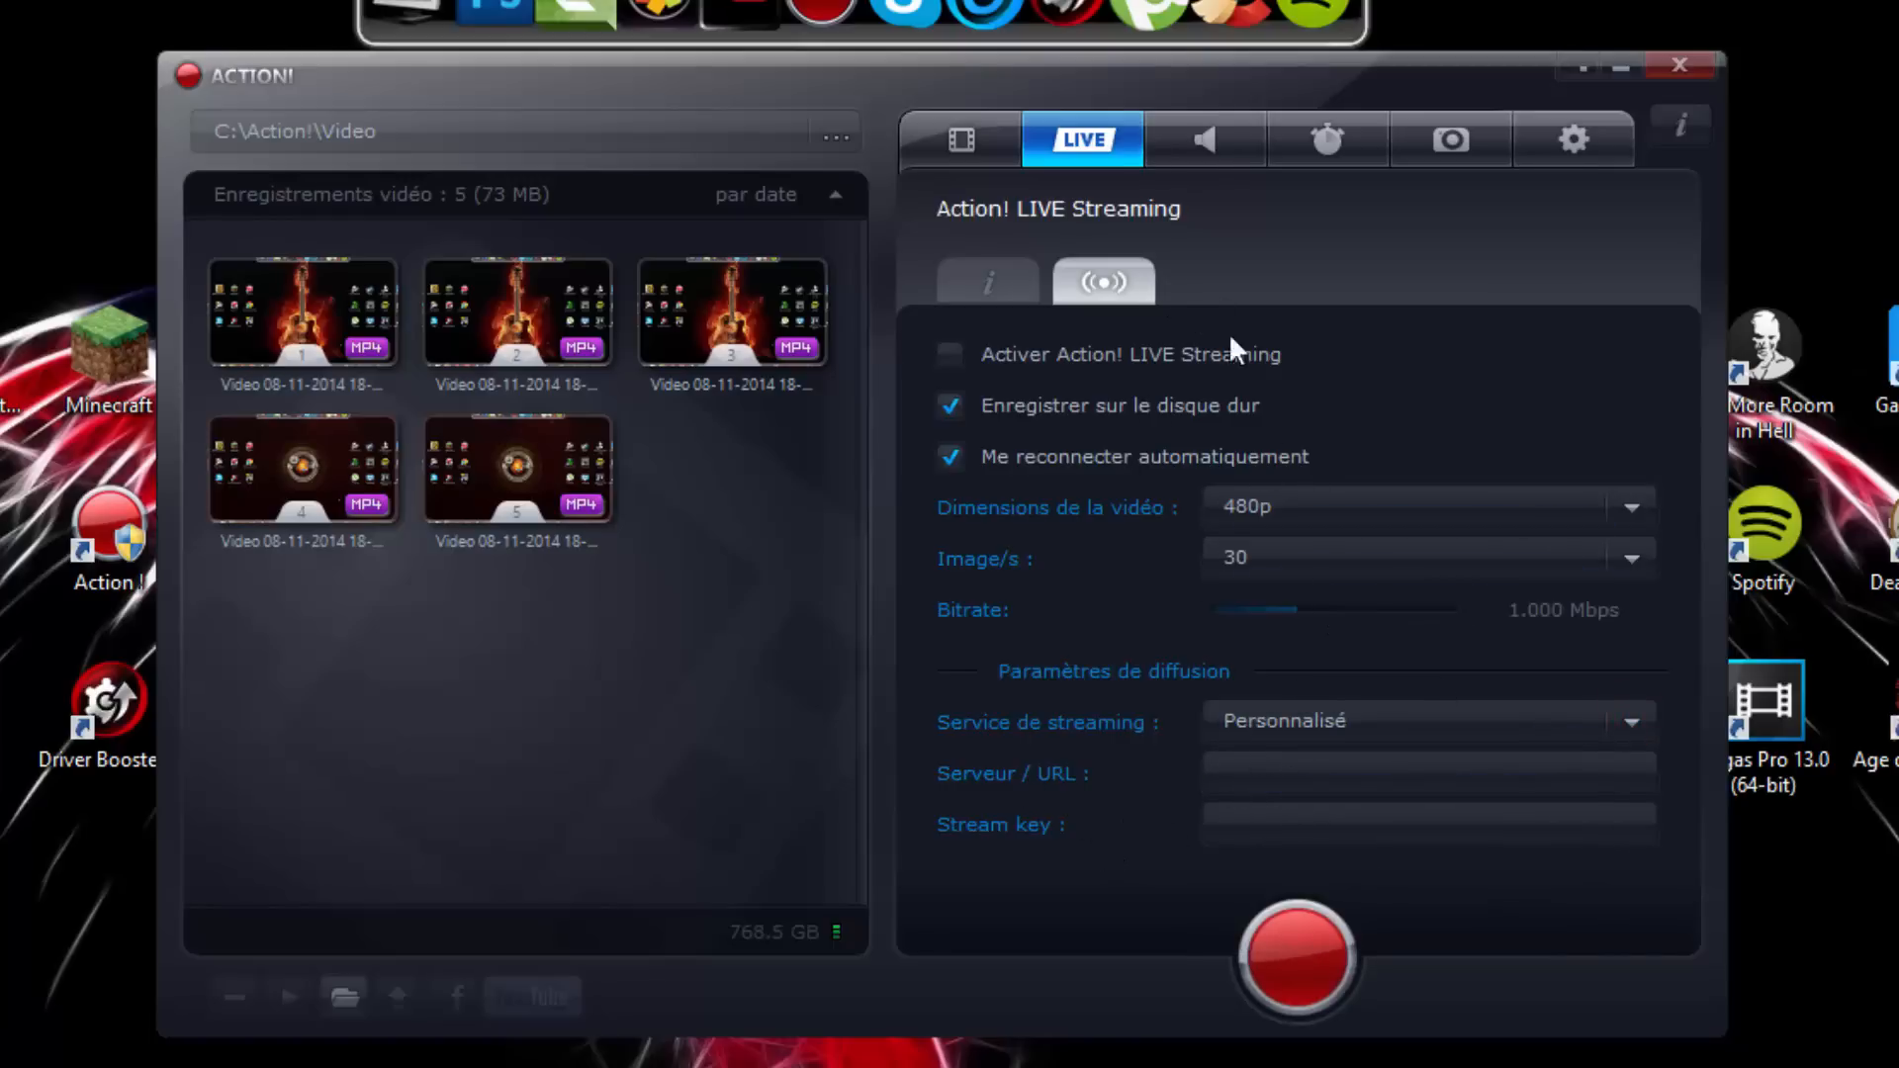
Set the audio recording output format to MP4 Audio and its microphone option to "Toujours enregistrer".
click(1194, 132)
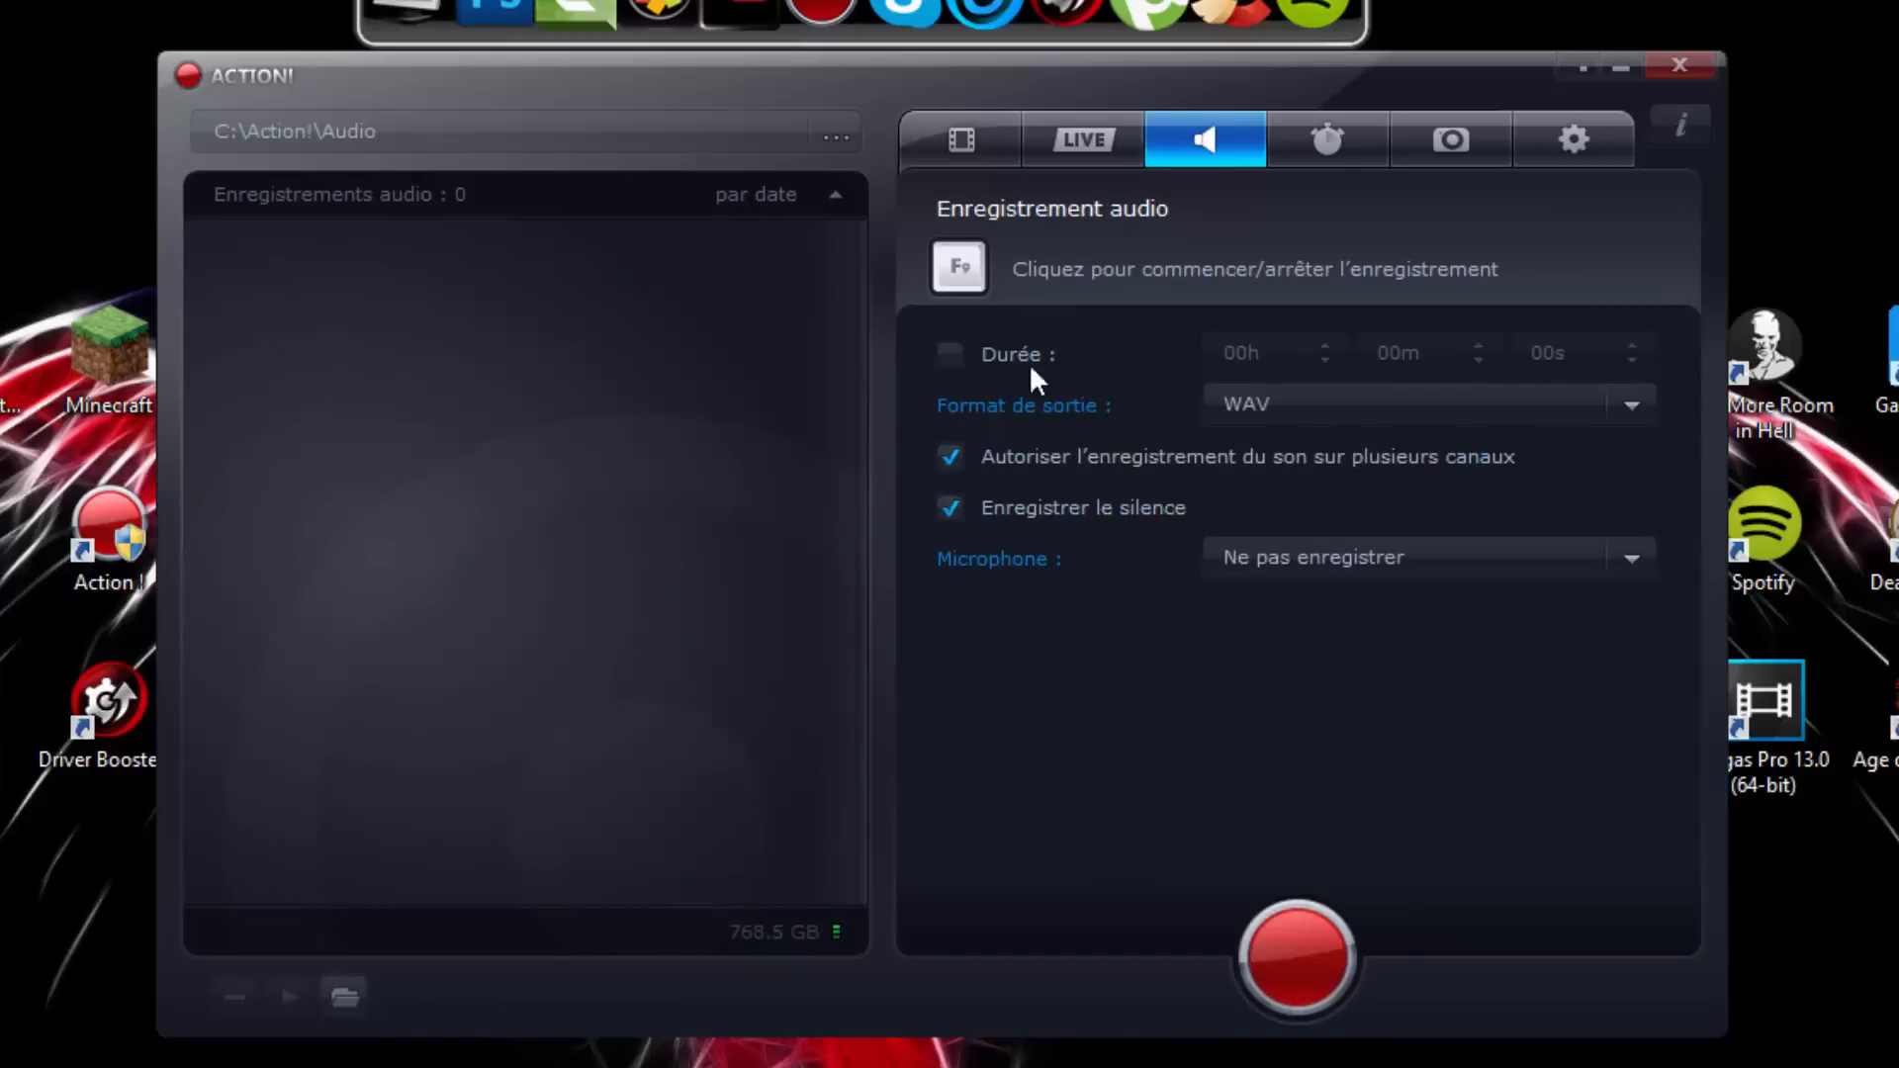
click(1654, 403)
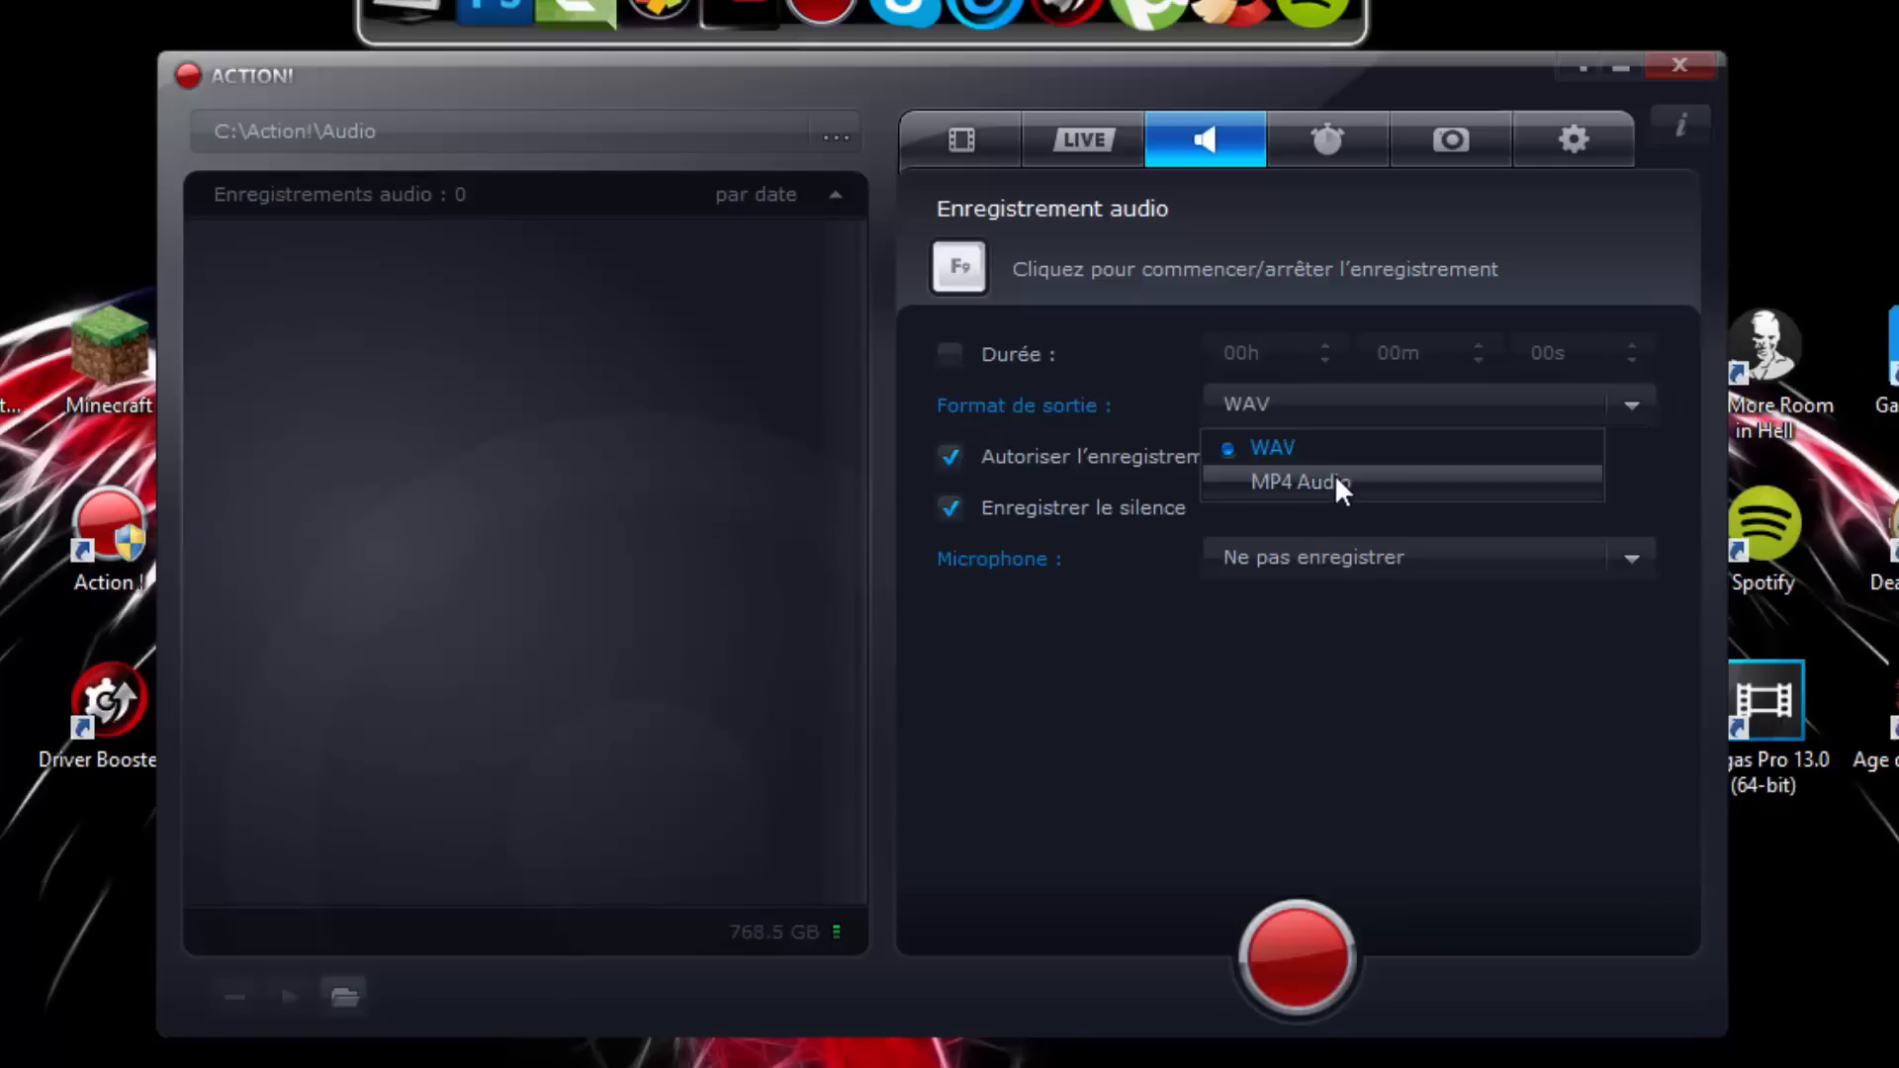
click(1274, 473)
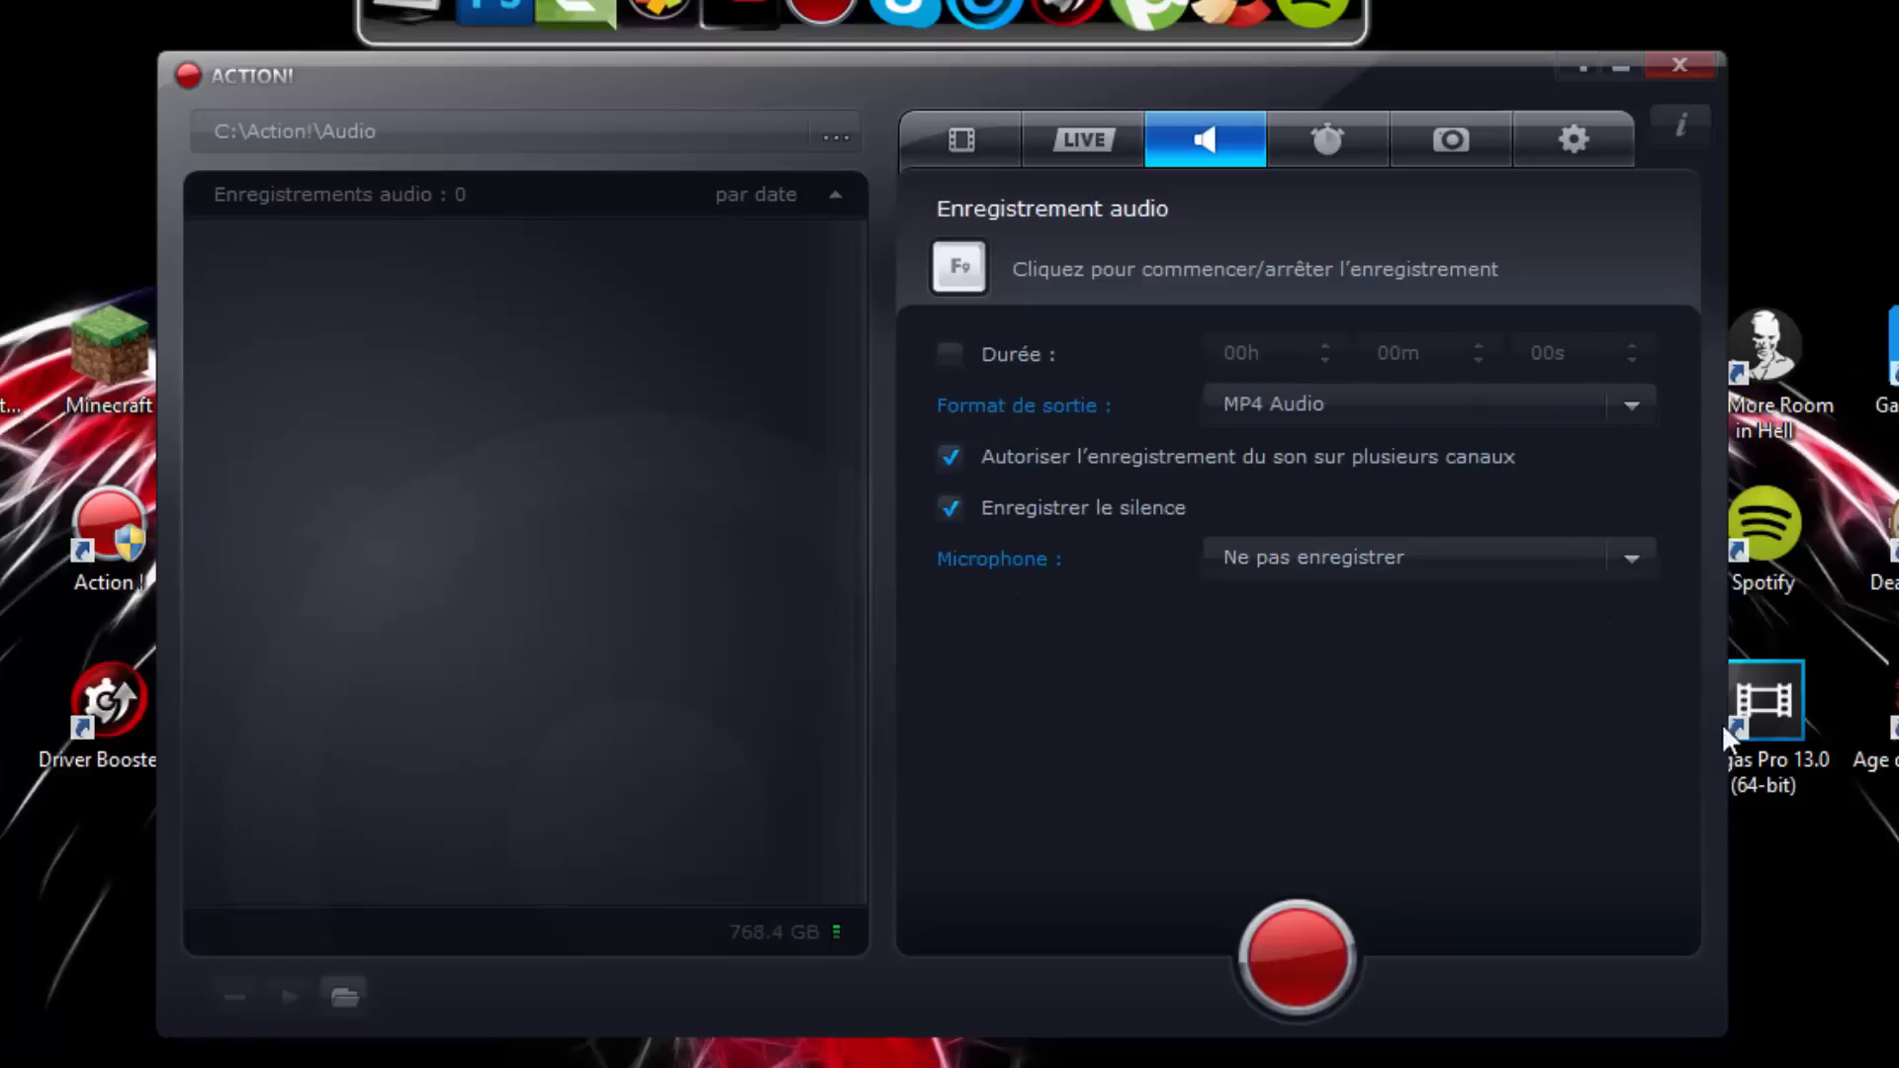
click(1630, 559)
click(1341, 620)
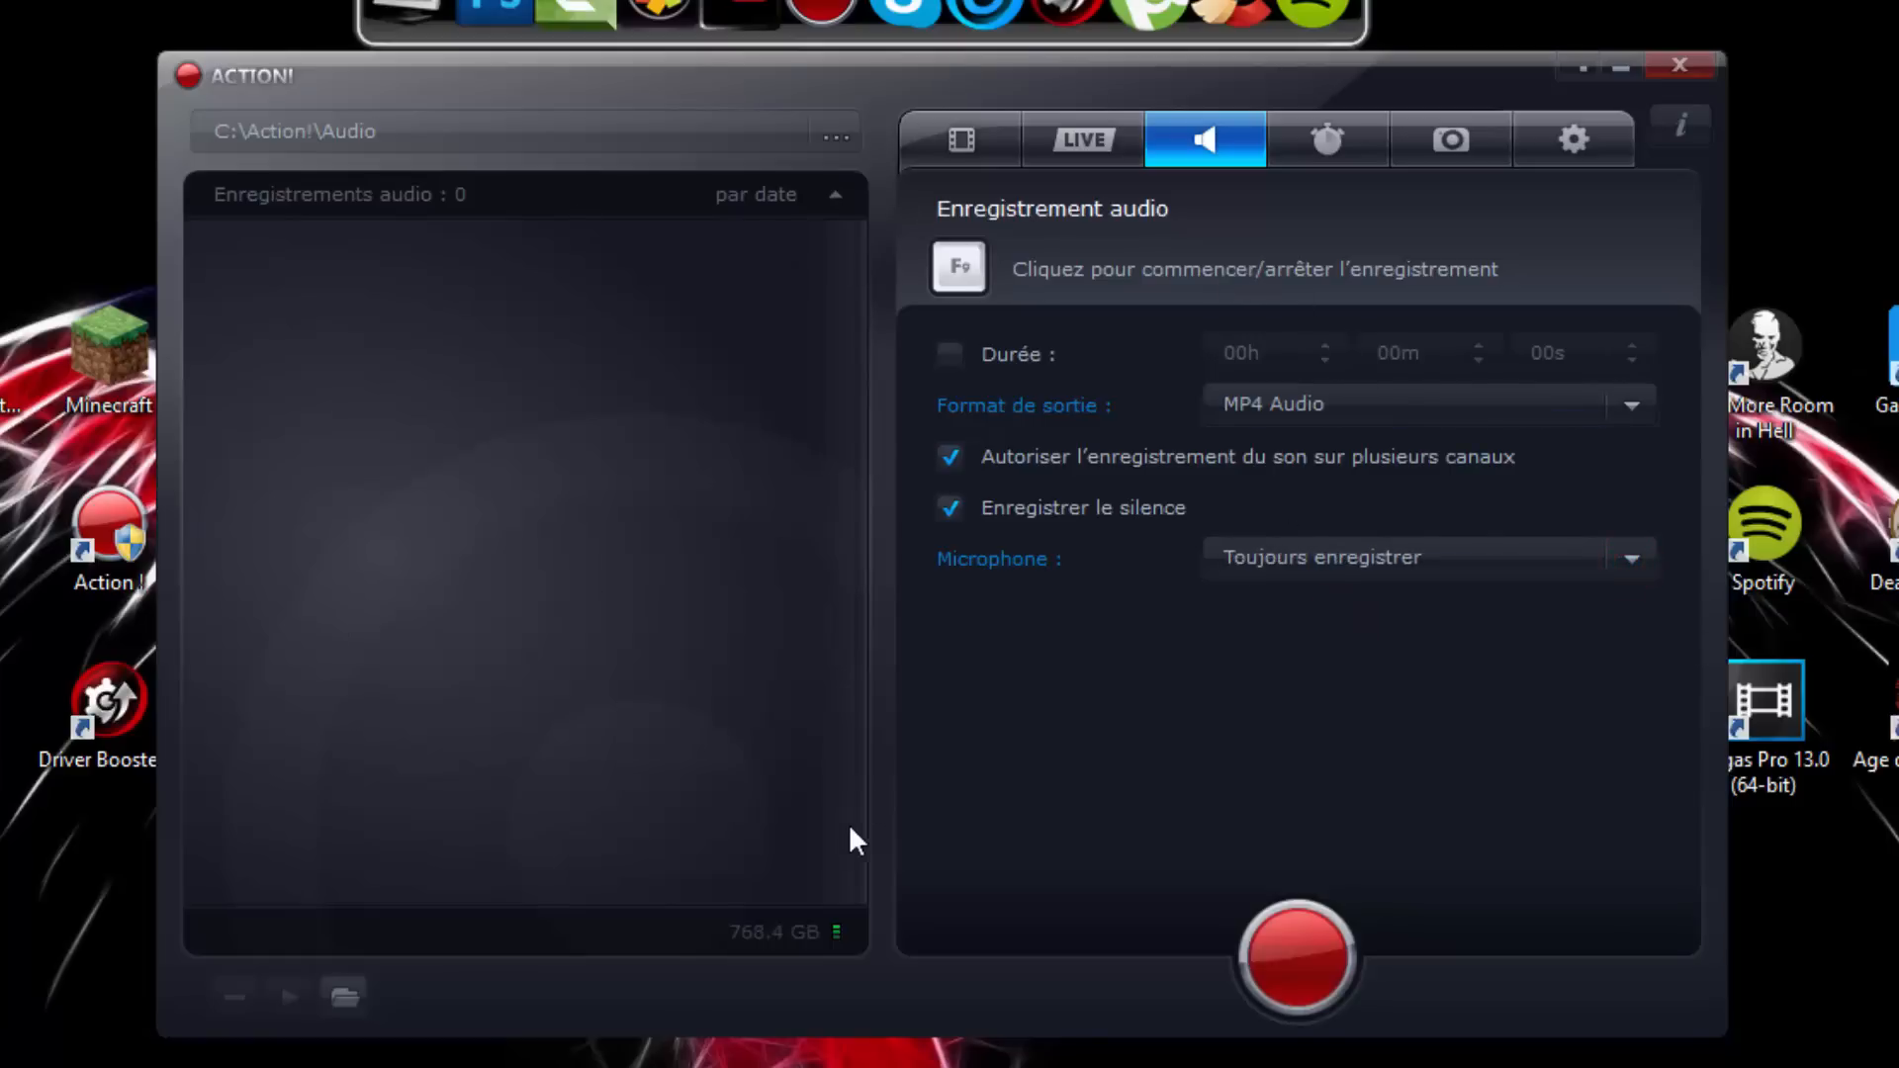
View the benchmarking options and the screenshot capture settings.
click(1325, 145)
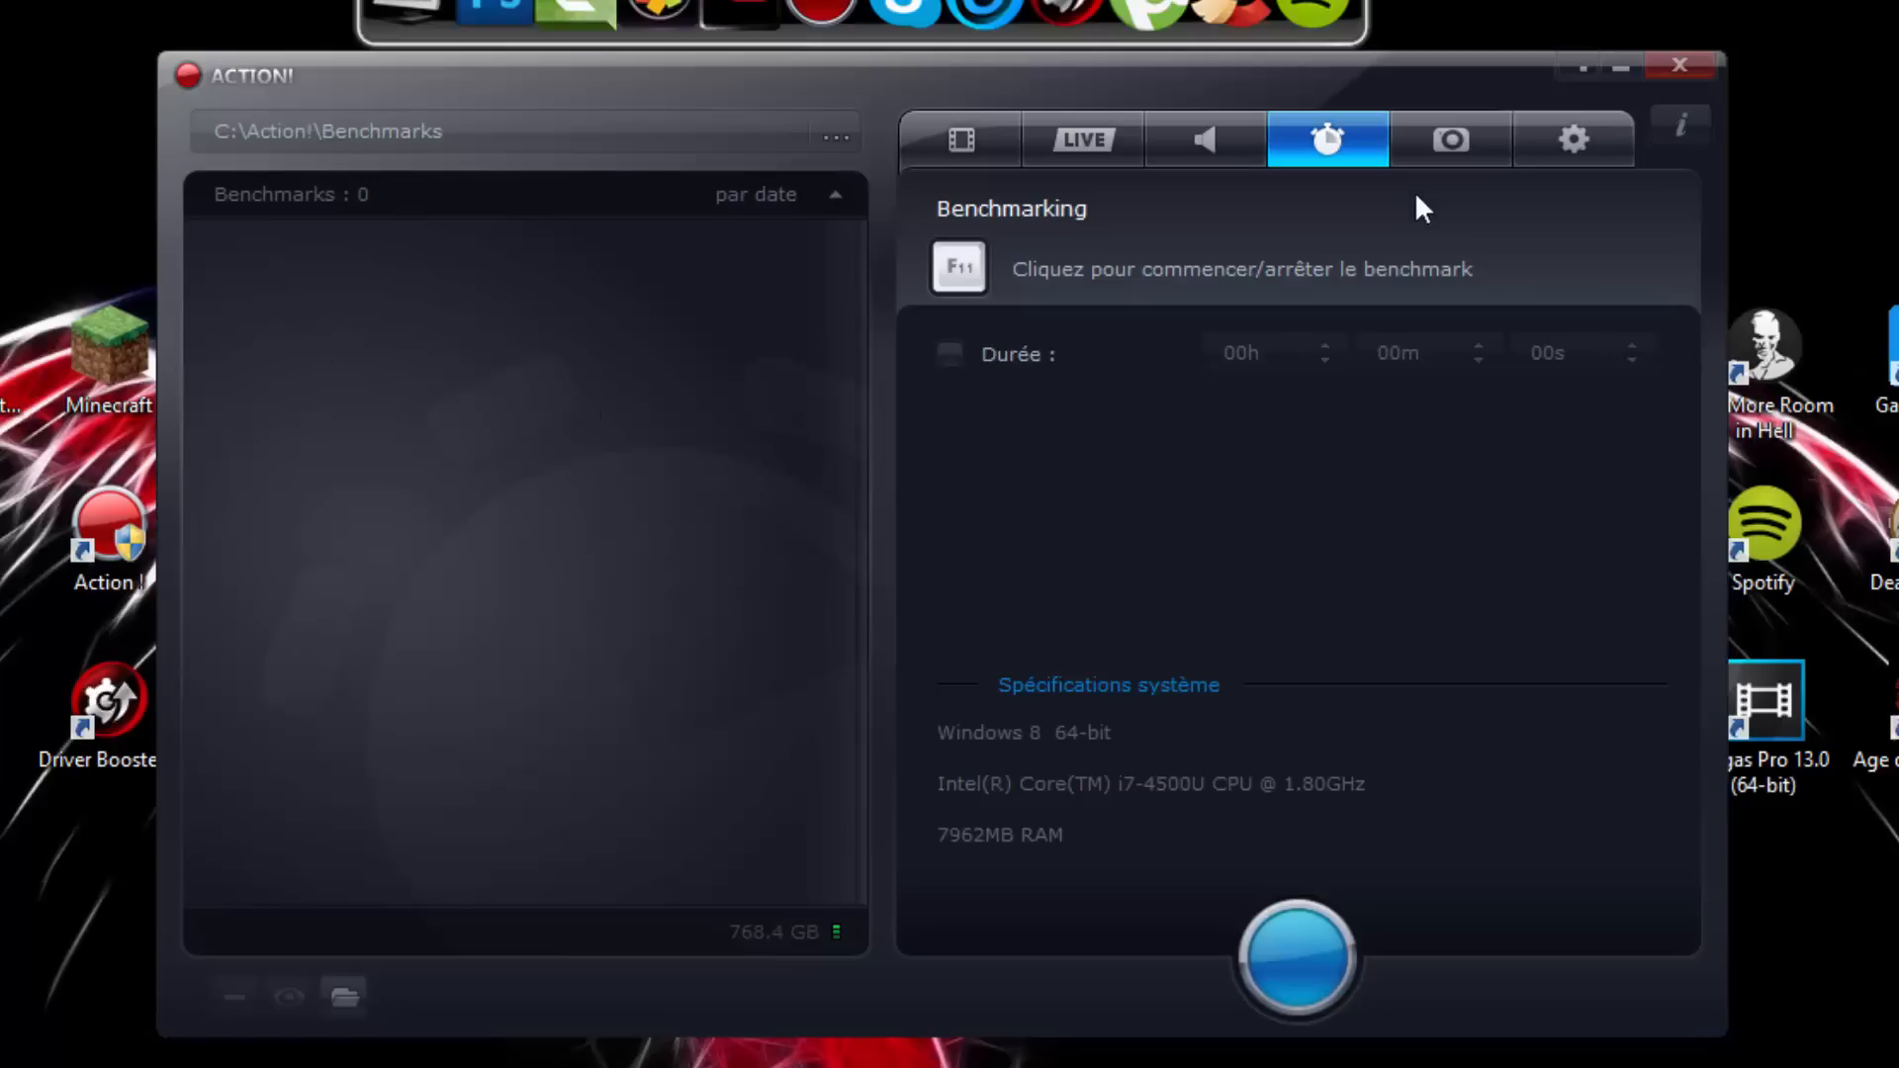
click(1451, 140)
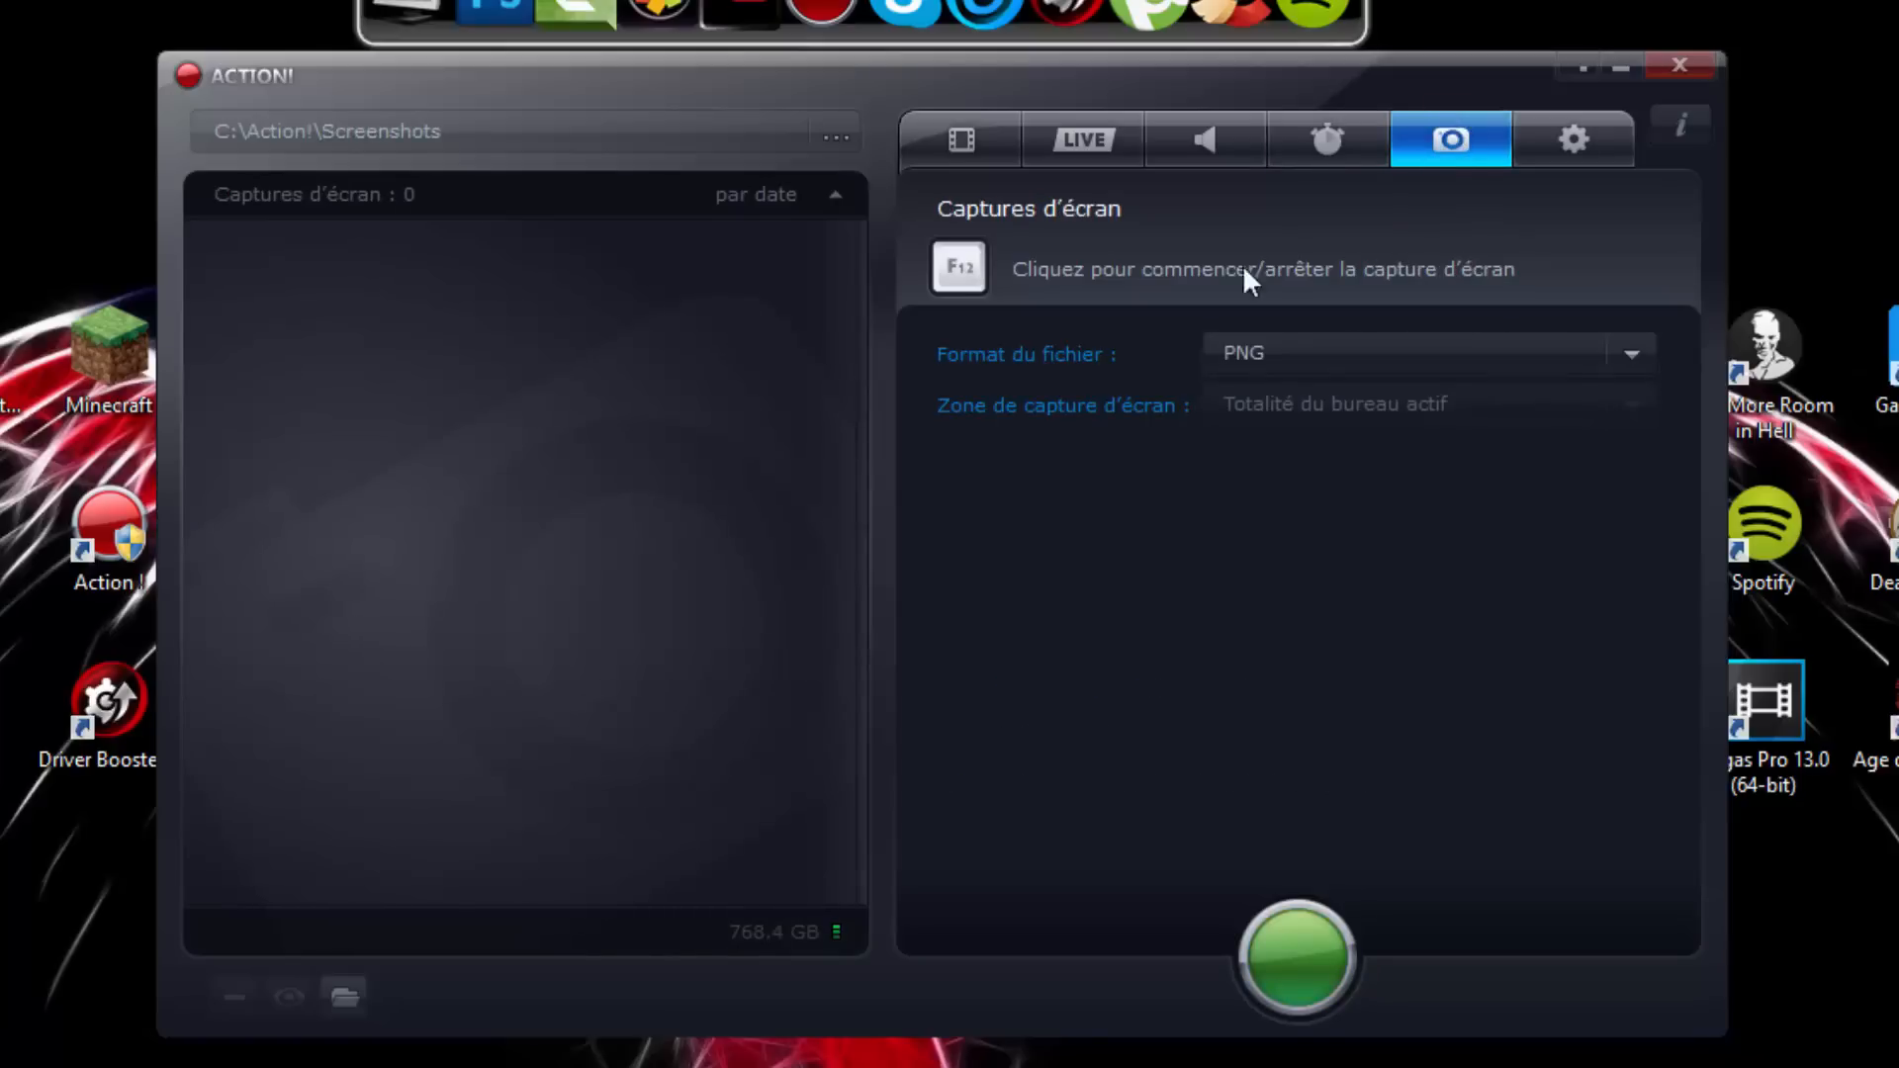
View the available screenshot file formats and revisit the benchmark and audio recording settings.
click(1649, 354)
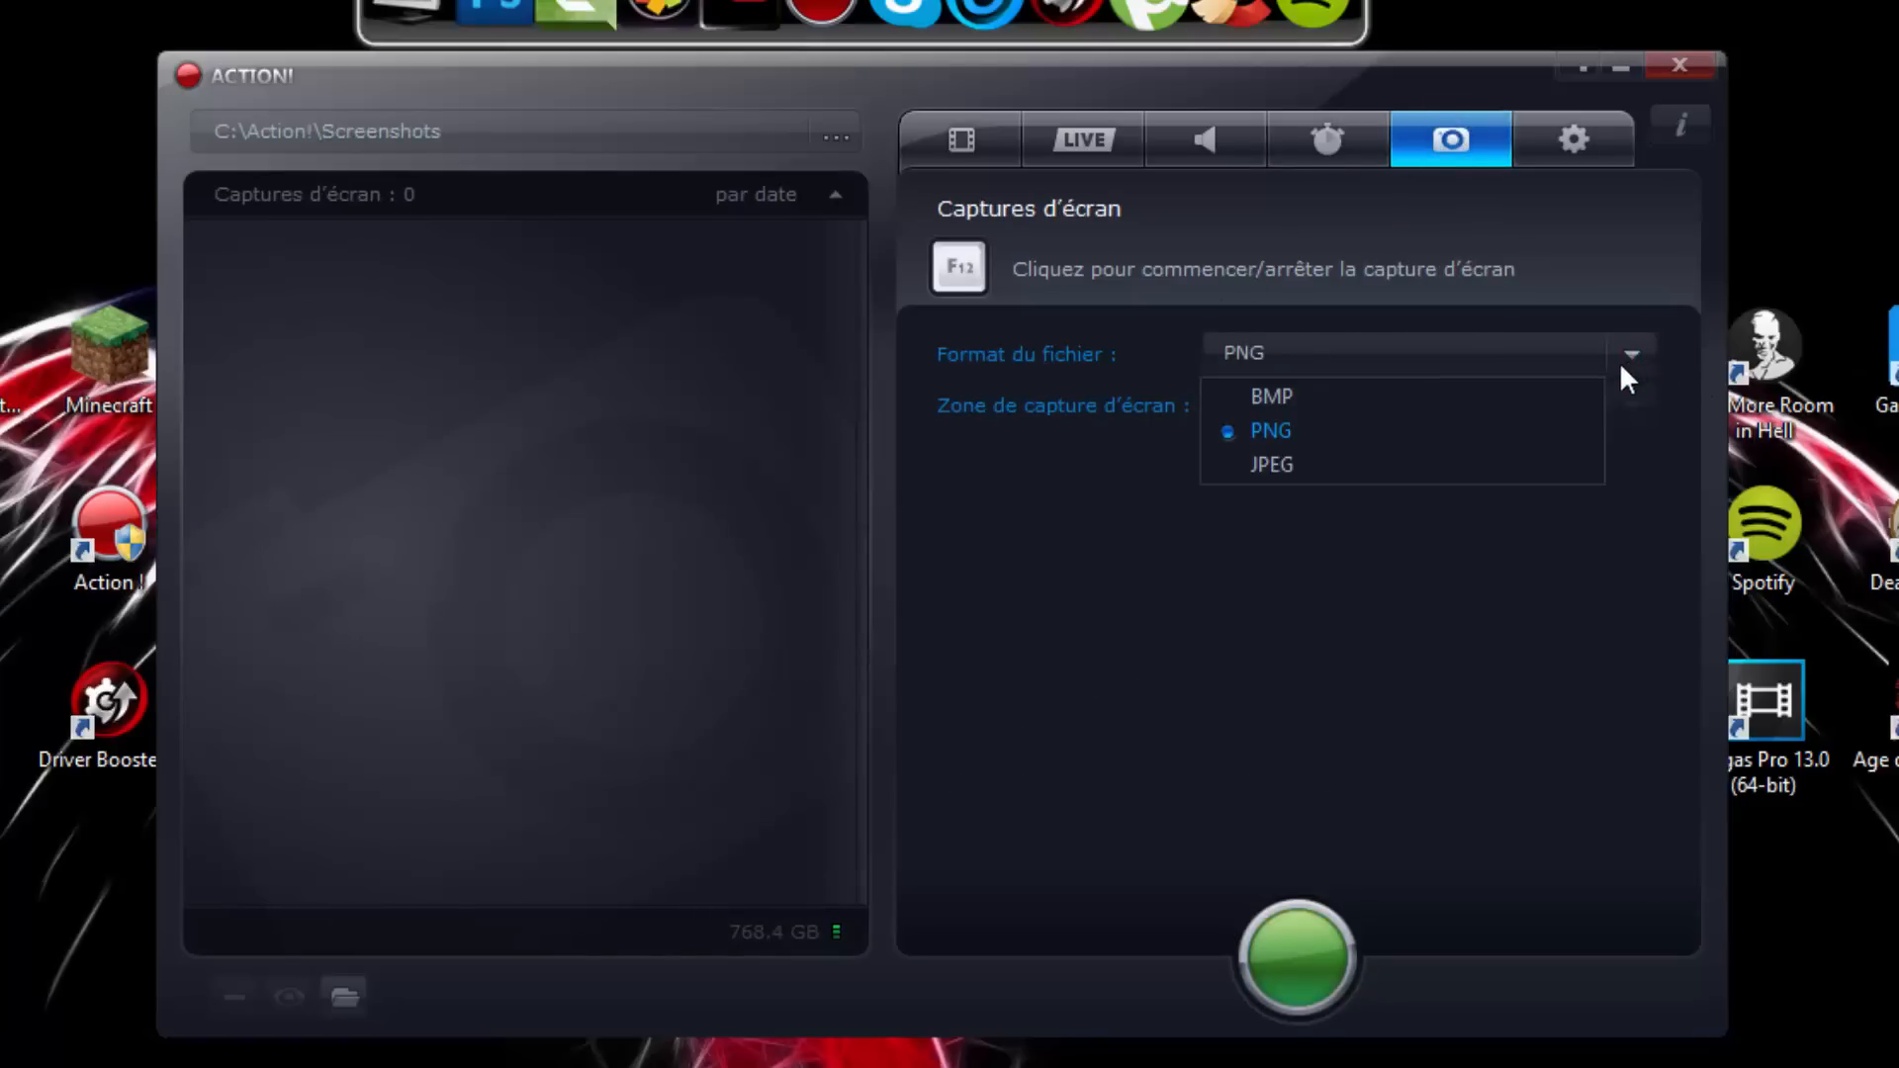
click(1135, 517)
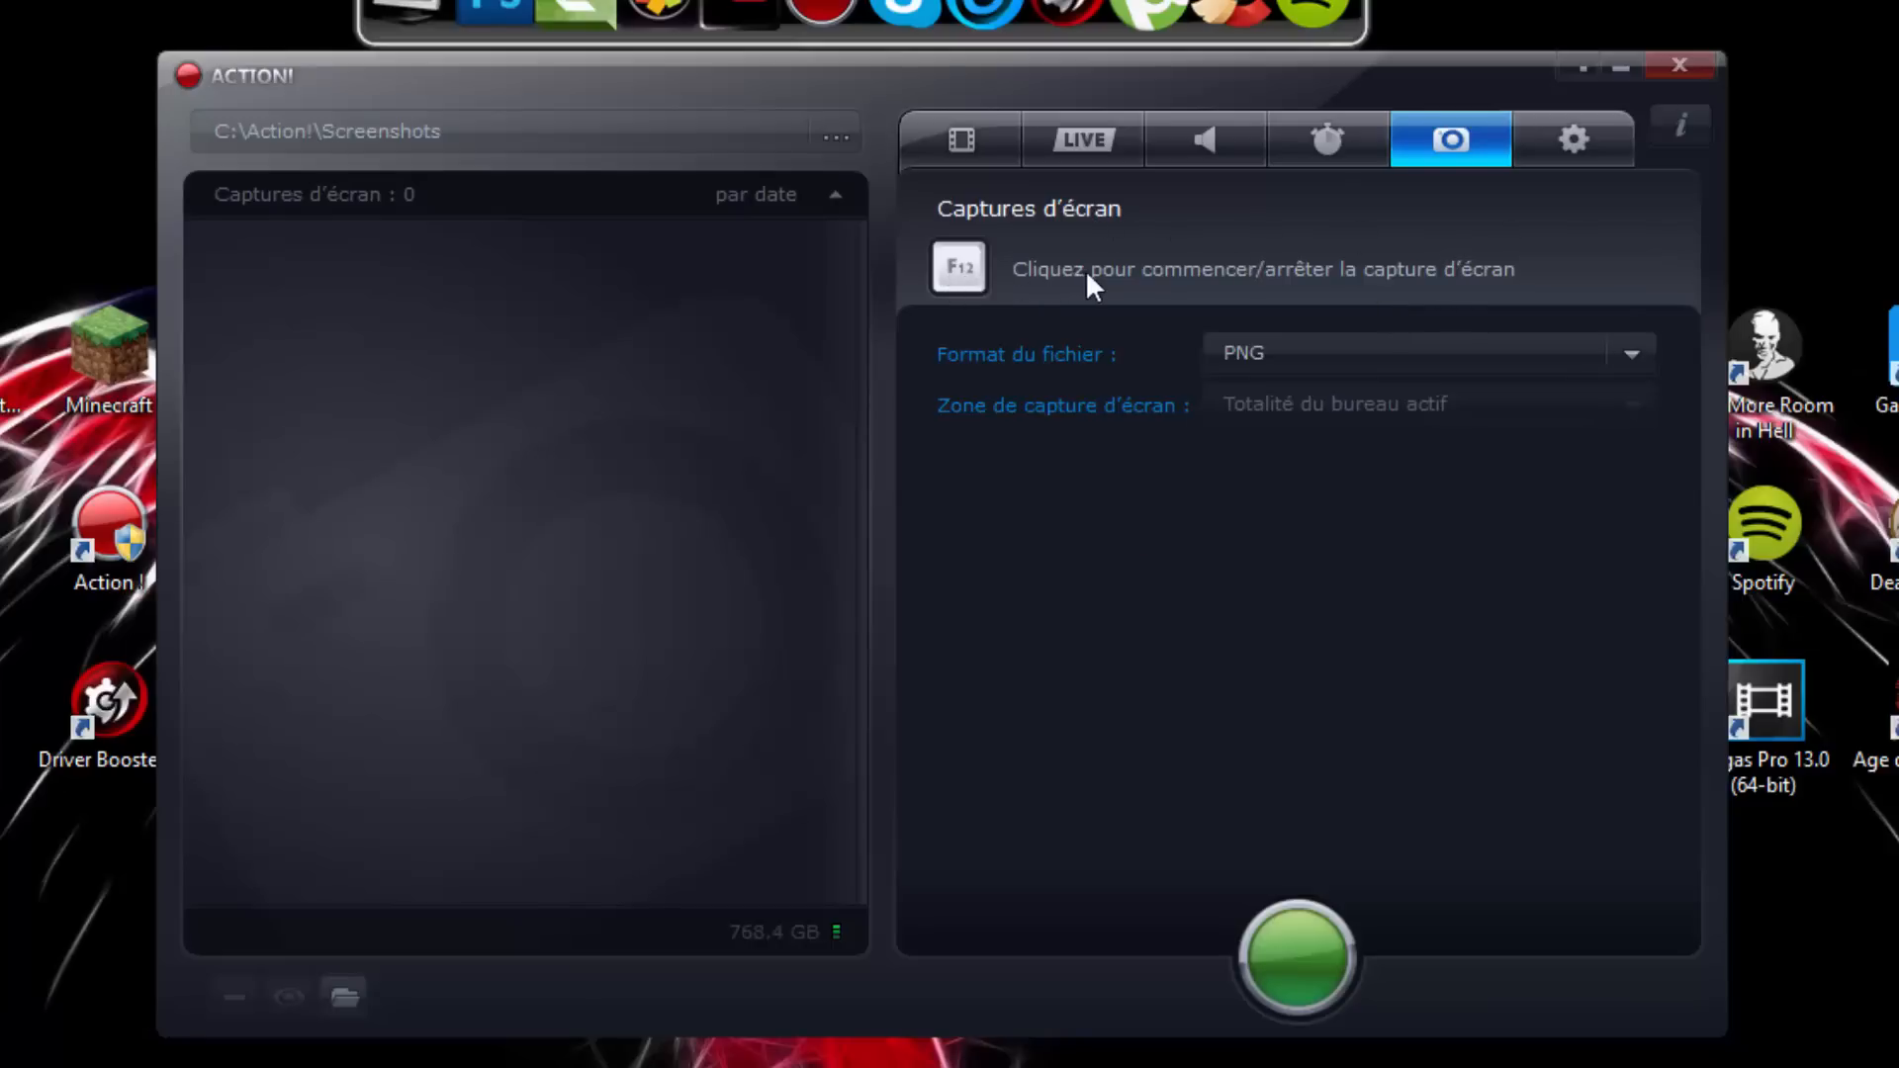
click(1325, 149)
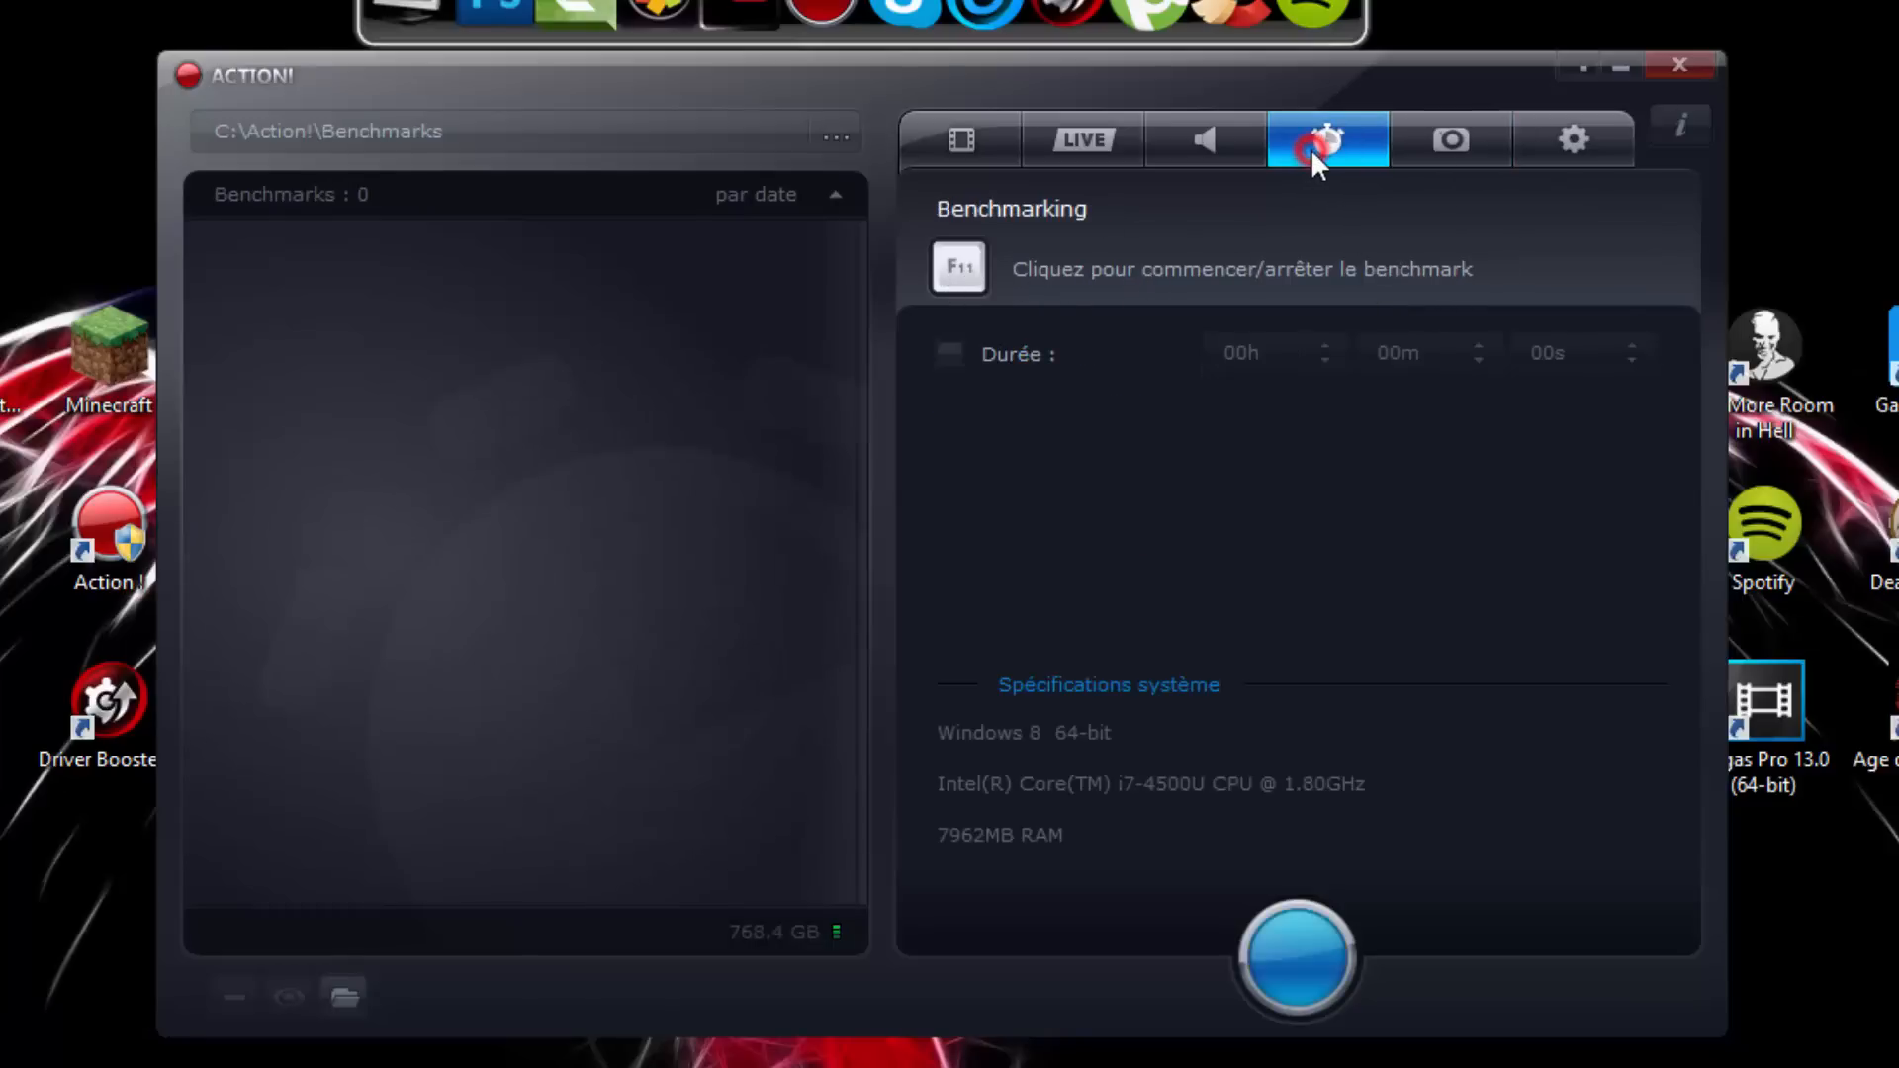
click(1240, 145)
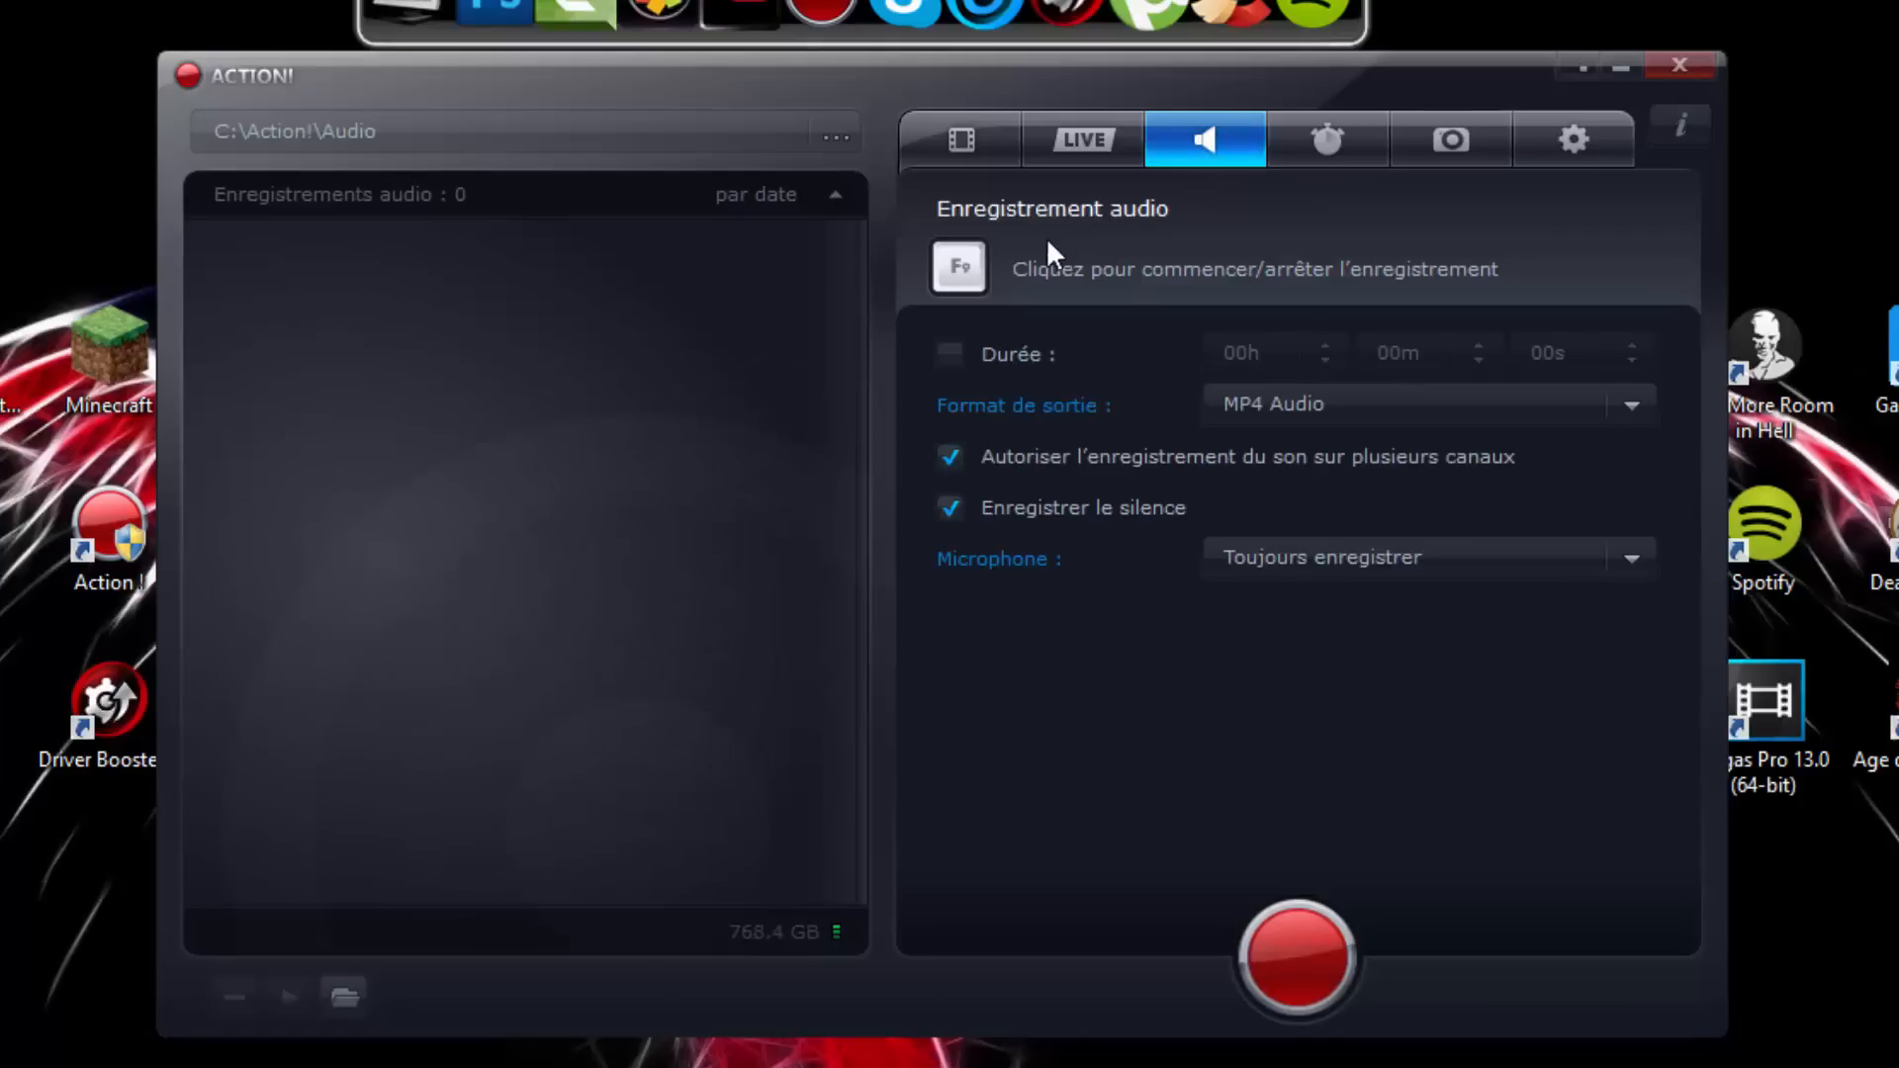
click(1468, 157)
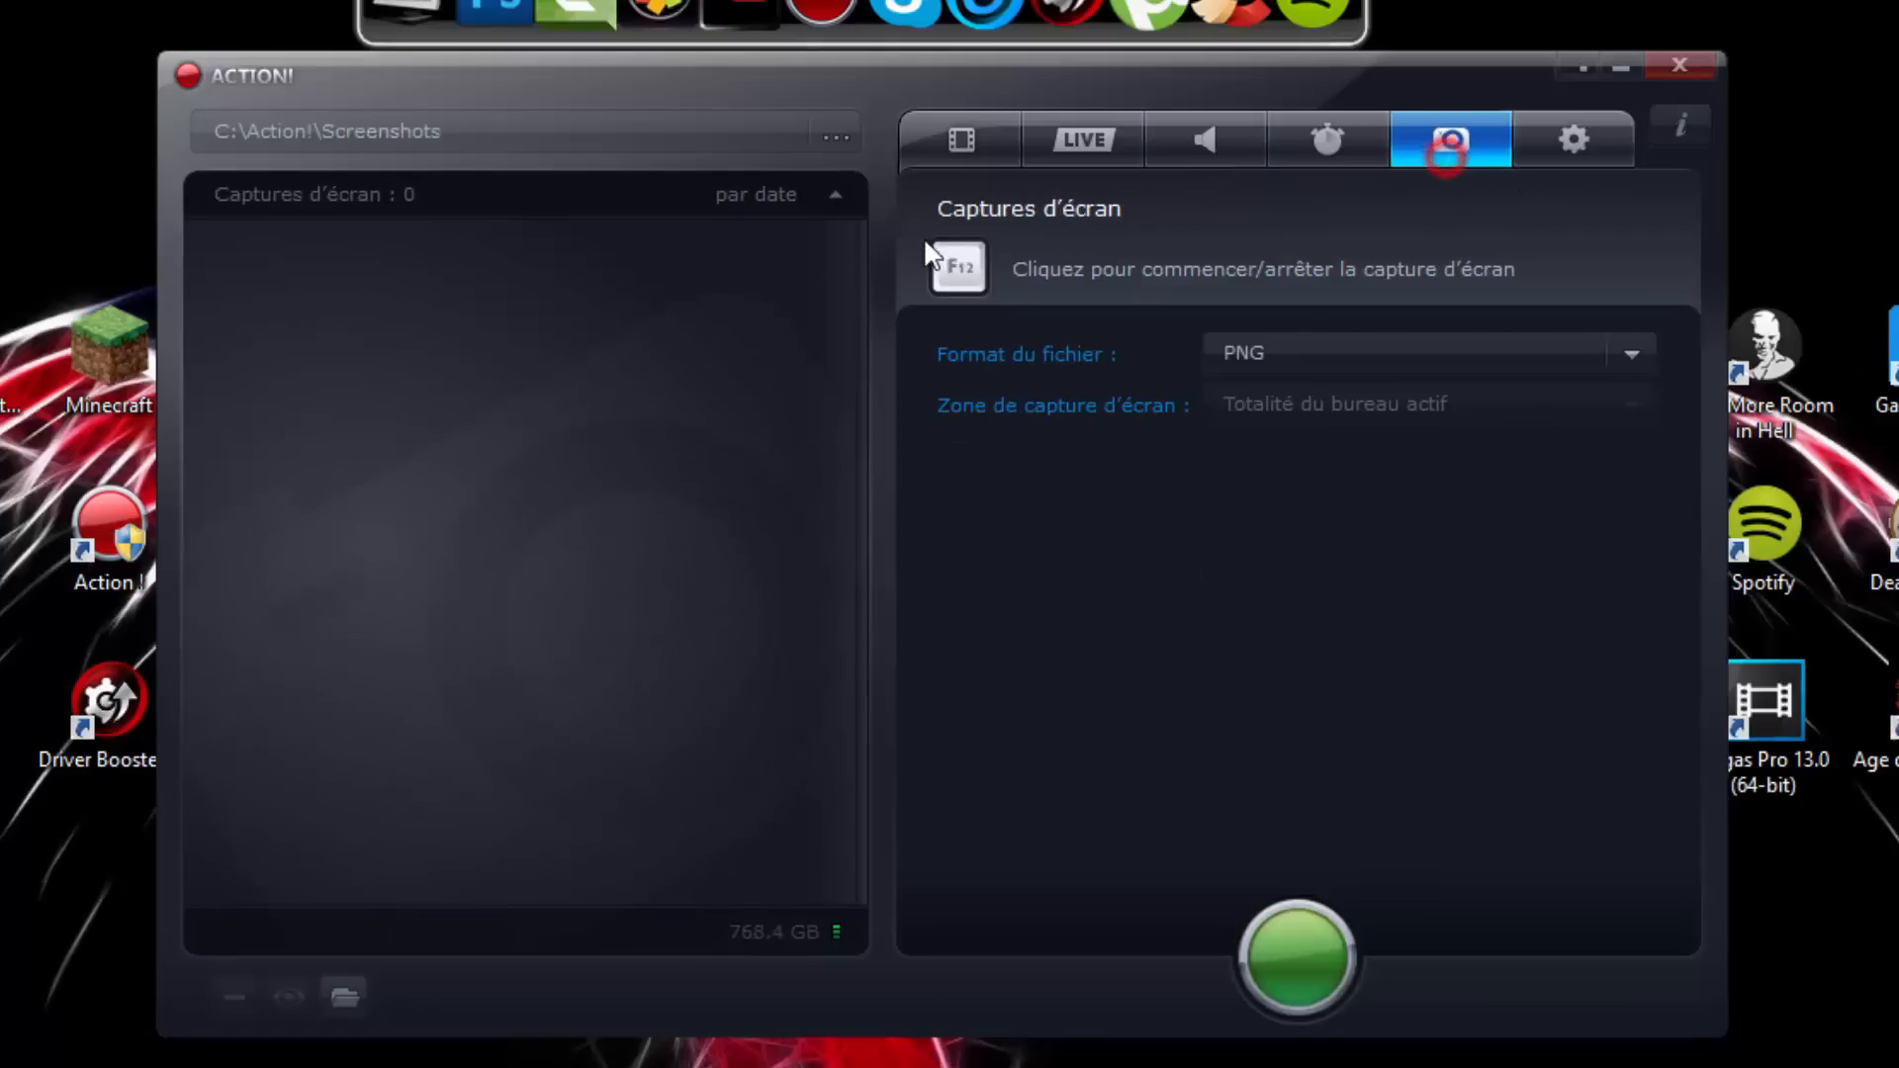
View the general application settings and the list of available interface languages.
click(1544, 135)
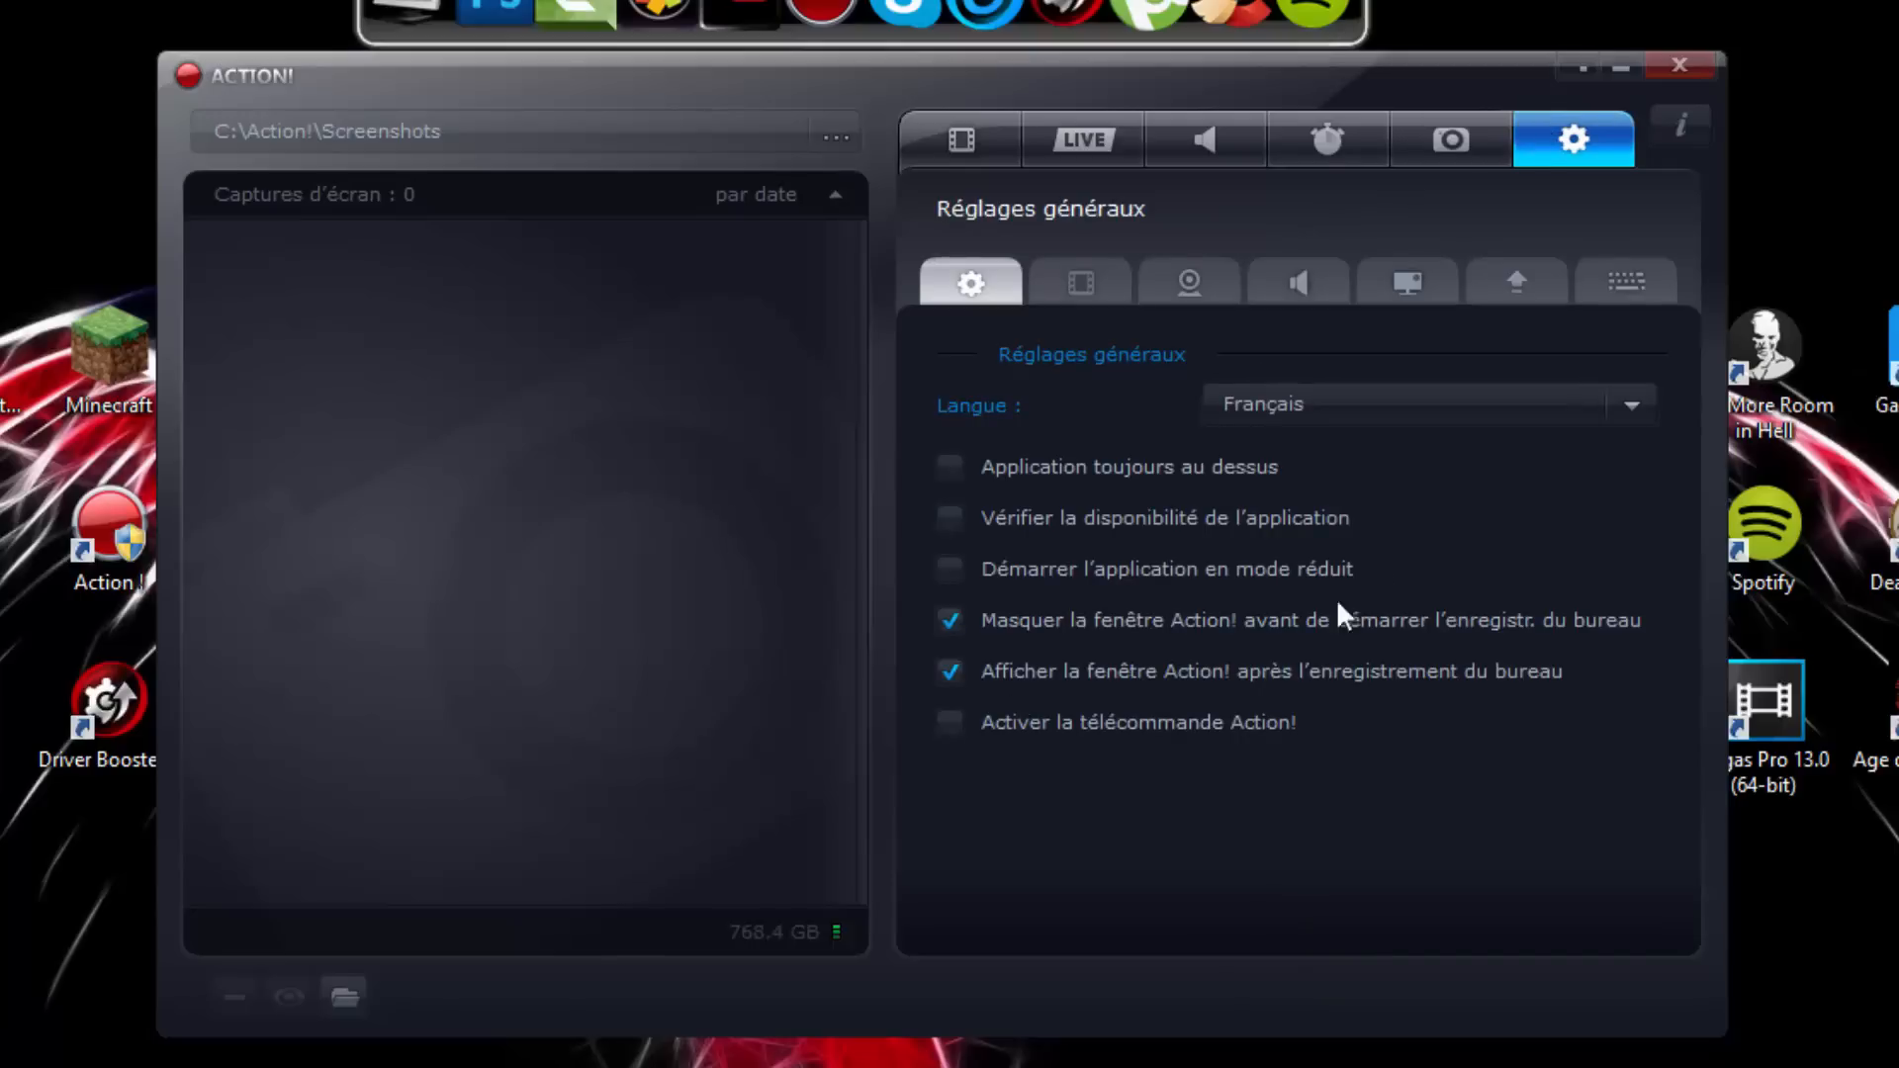
click(1628, 408)
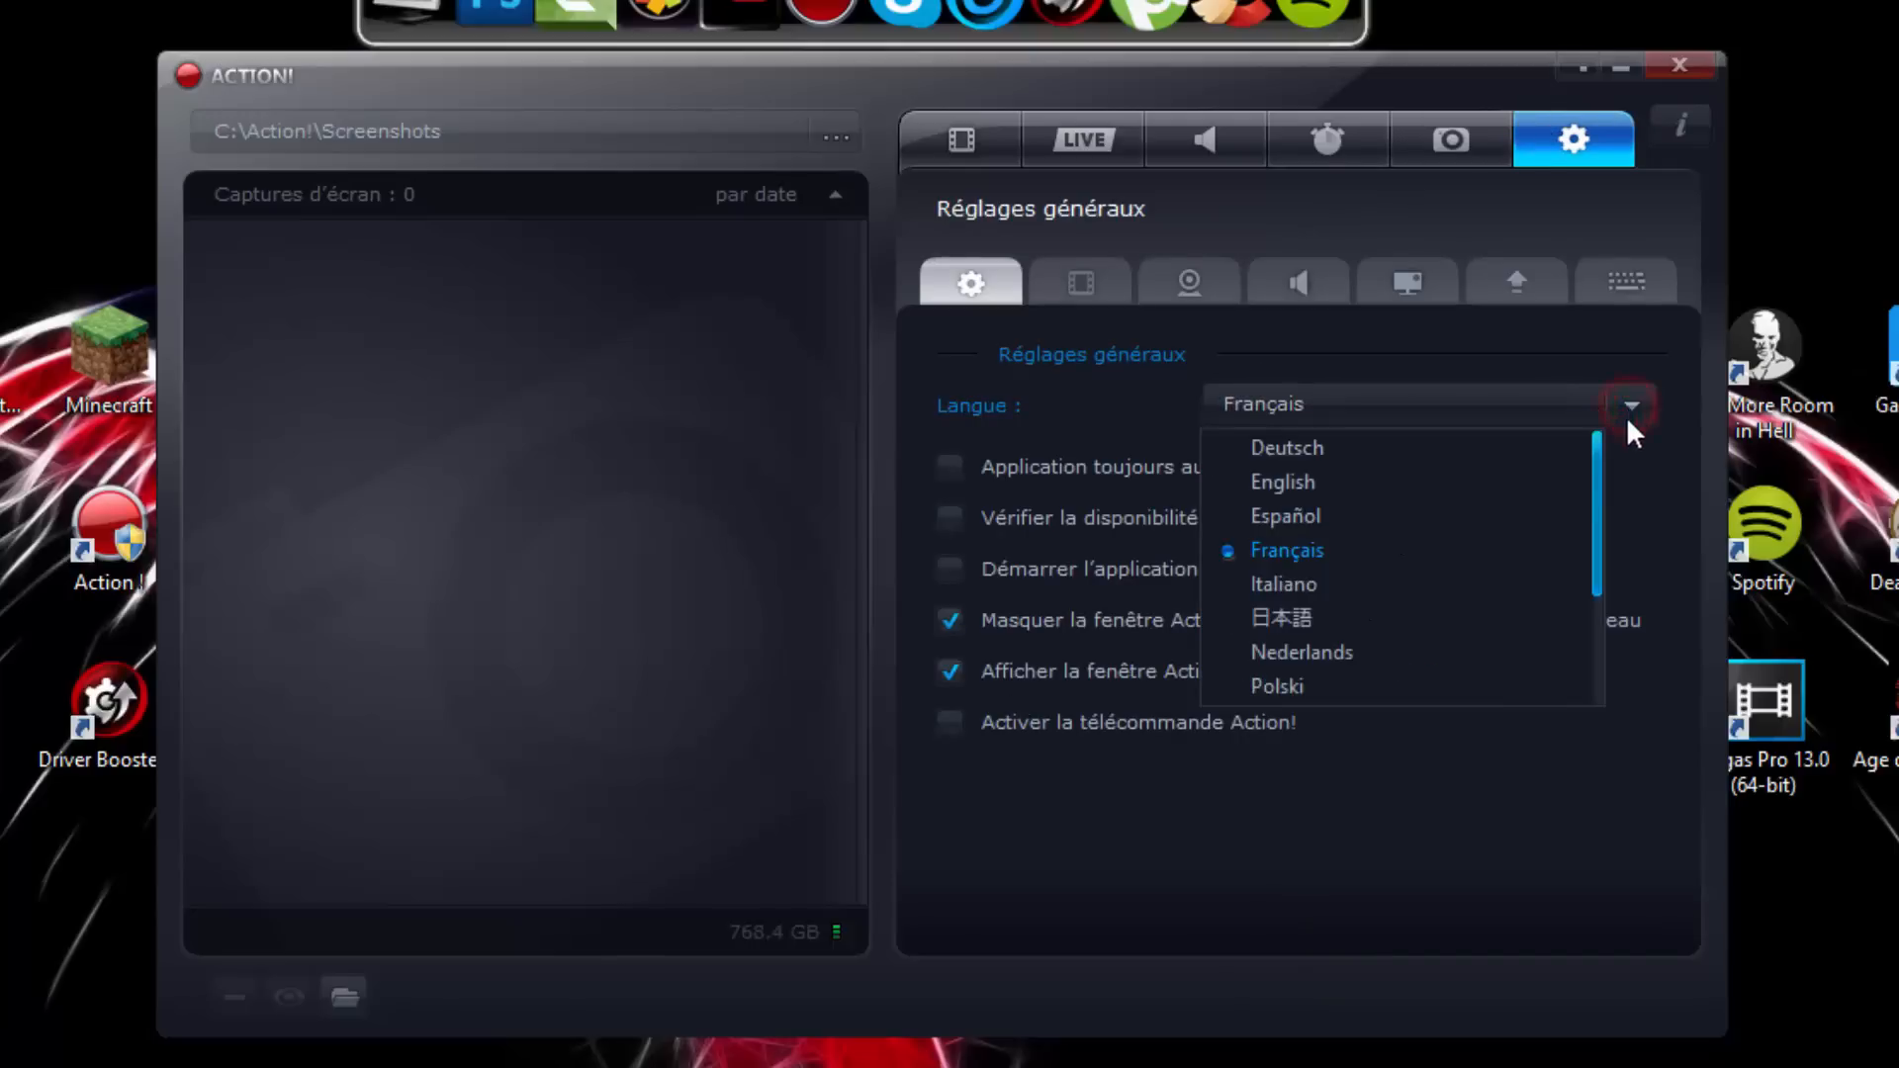
click(1506, 366)
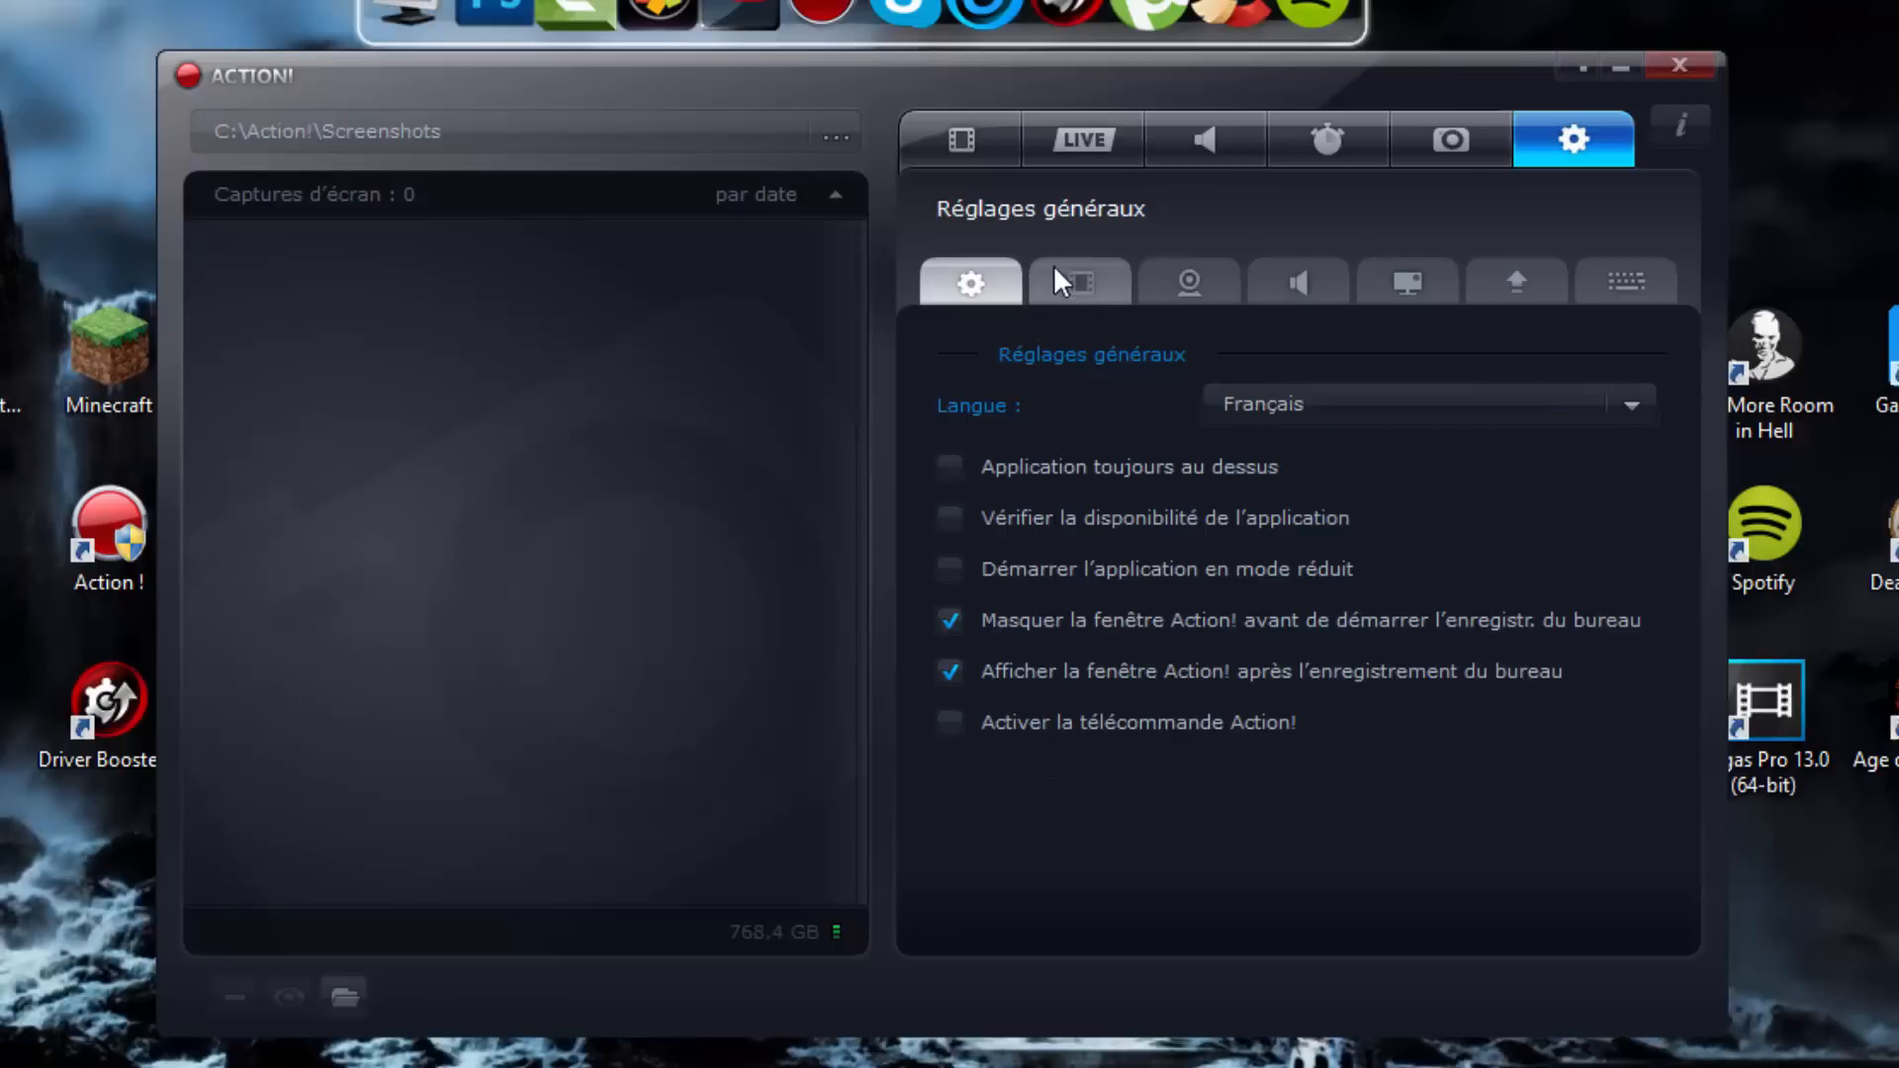
Review the video quality choices in the video recording parameters, with "Haute" kept as the quality.
click(1064, 288)
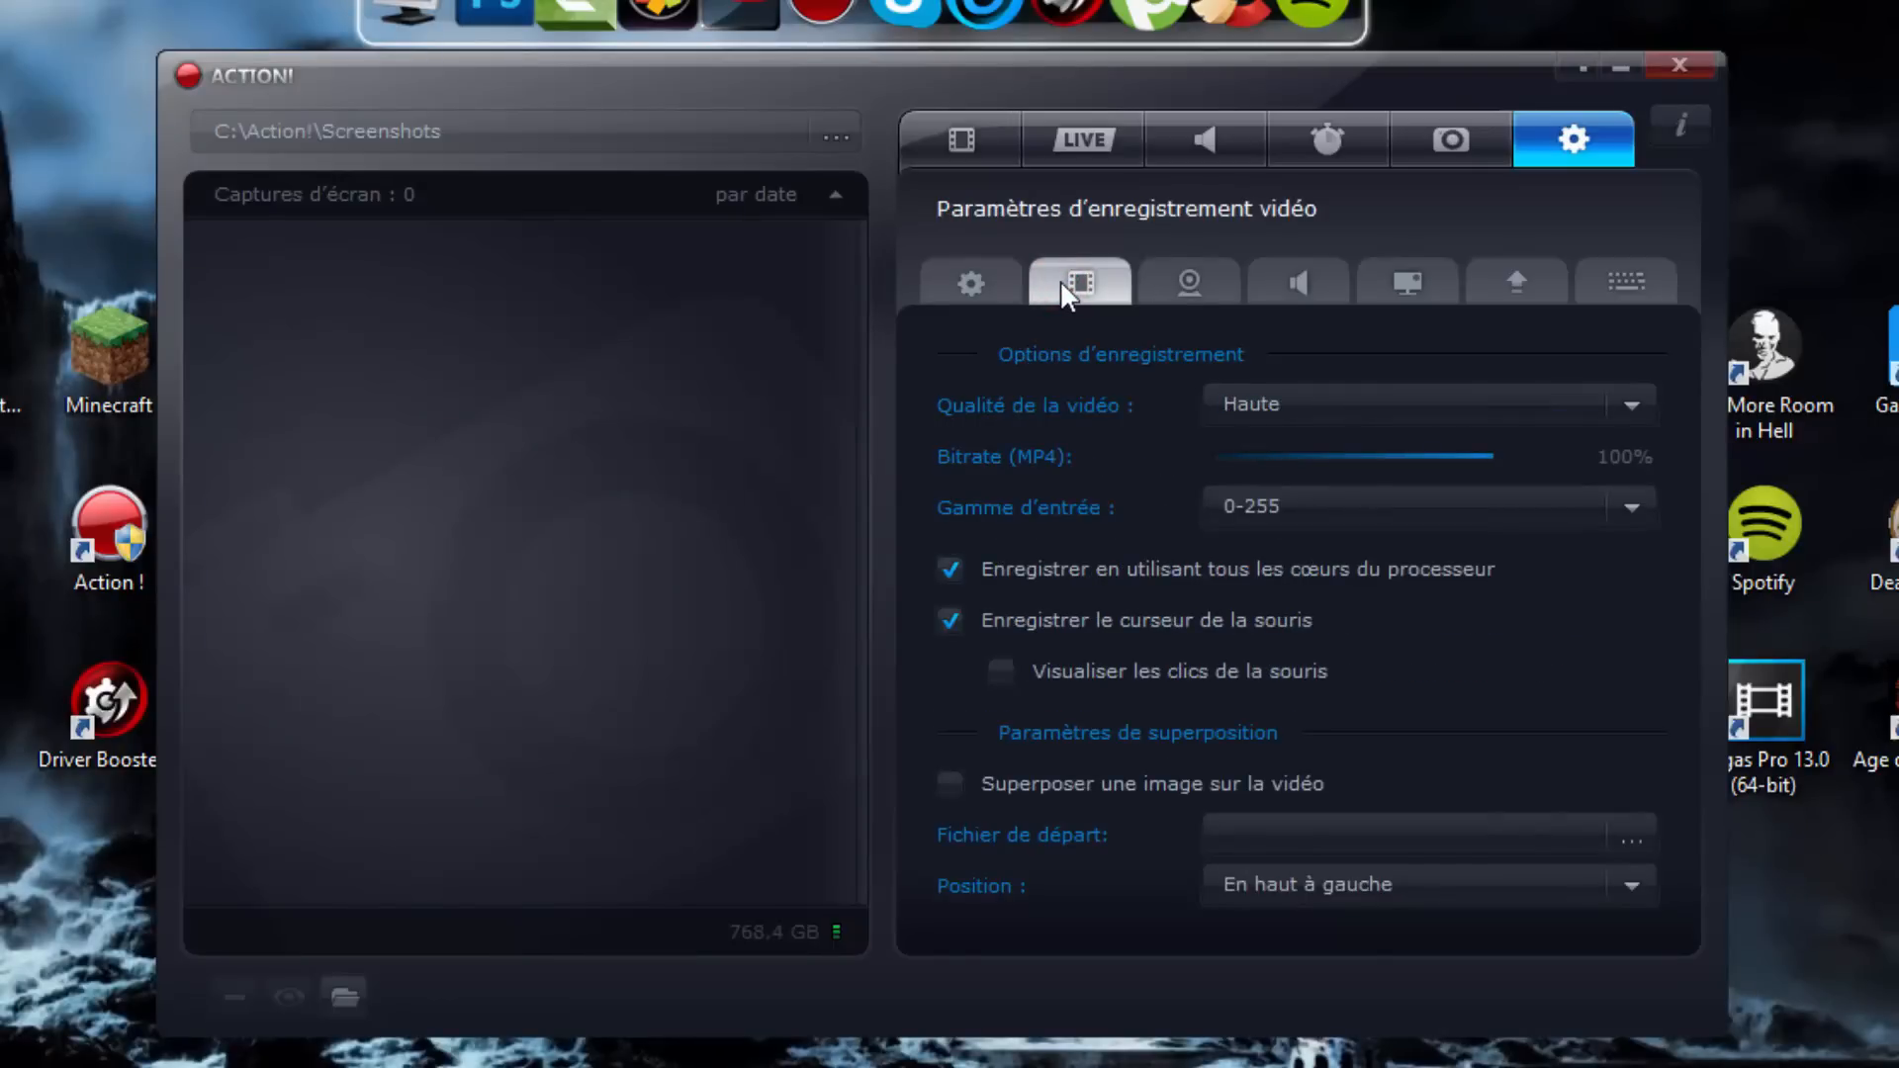
click(1650, 399)
click(1464, 479)
click(1612, 395)
click(1384, 518)
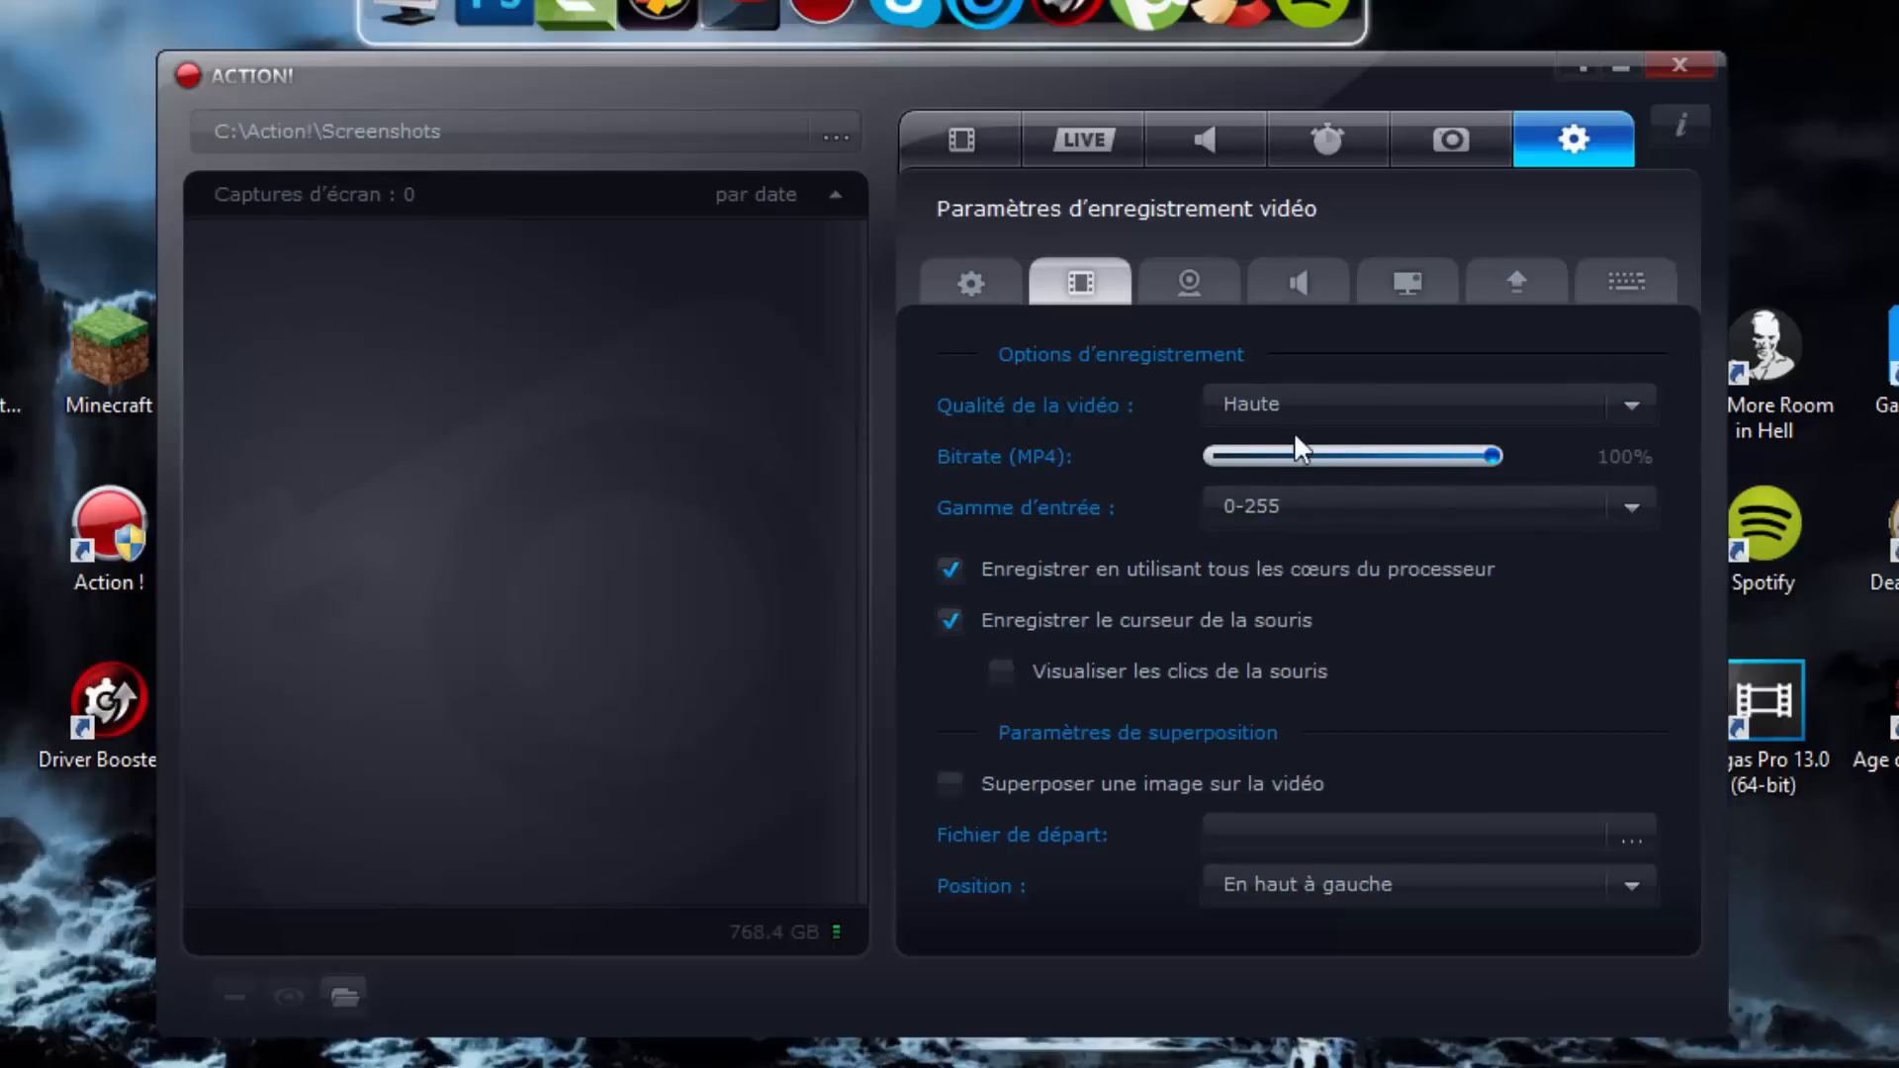
Try the 16-235 input range for video recording and set it back to 0-255.
click(1630, 510)
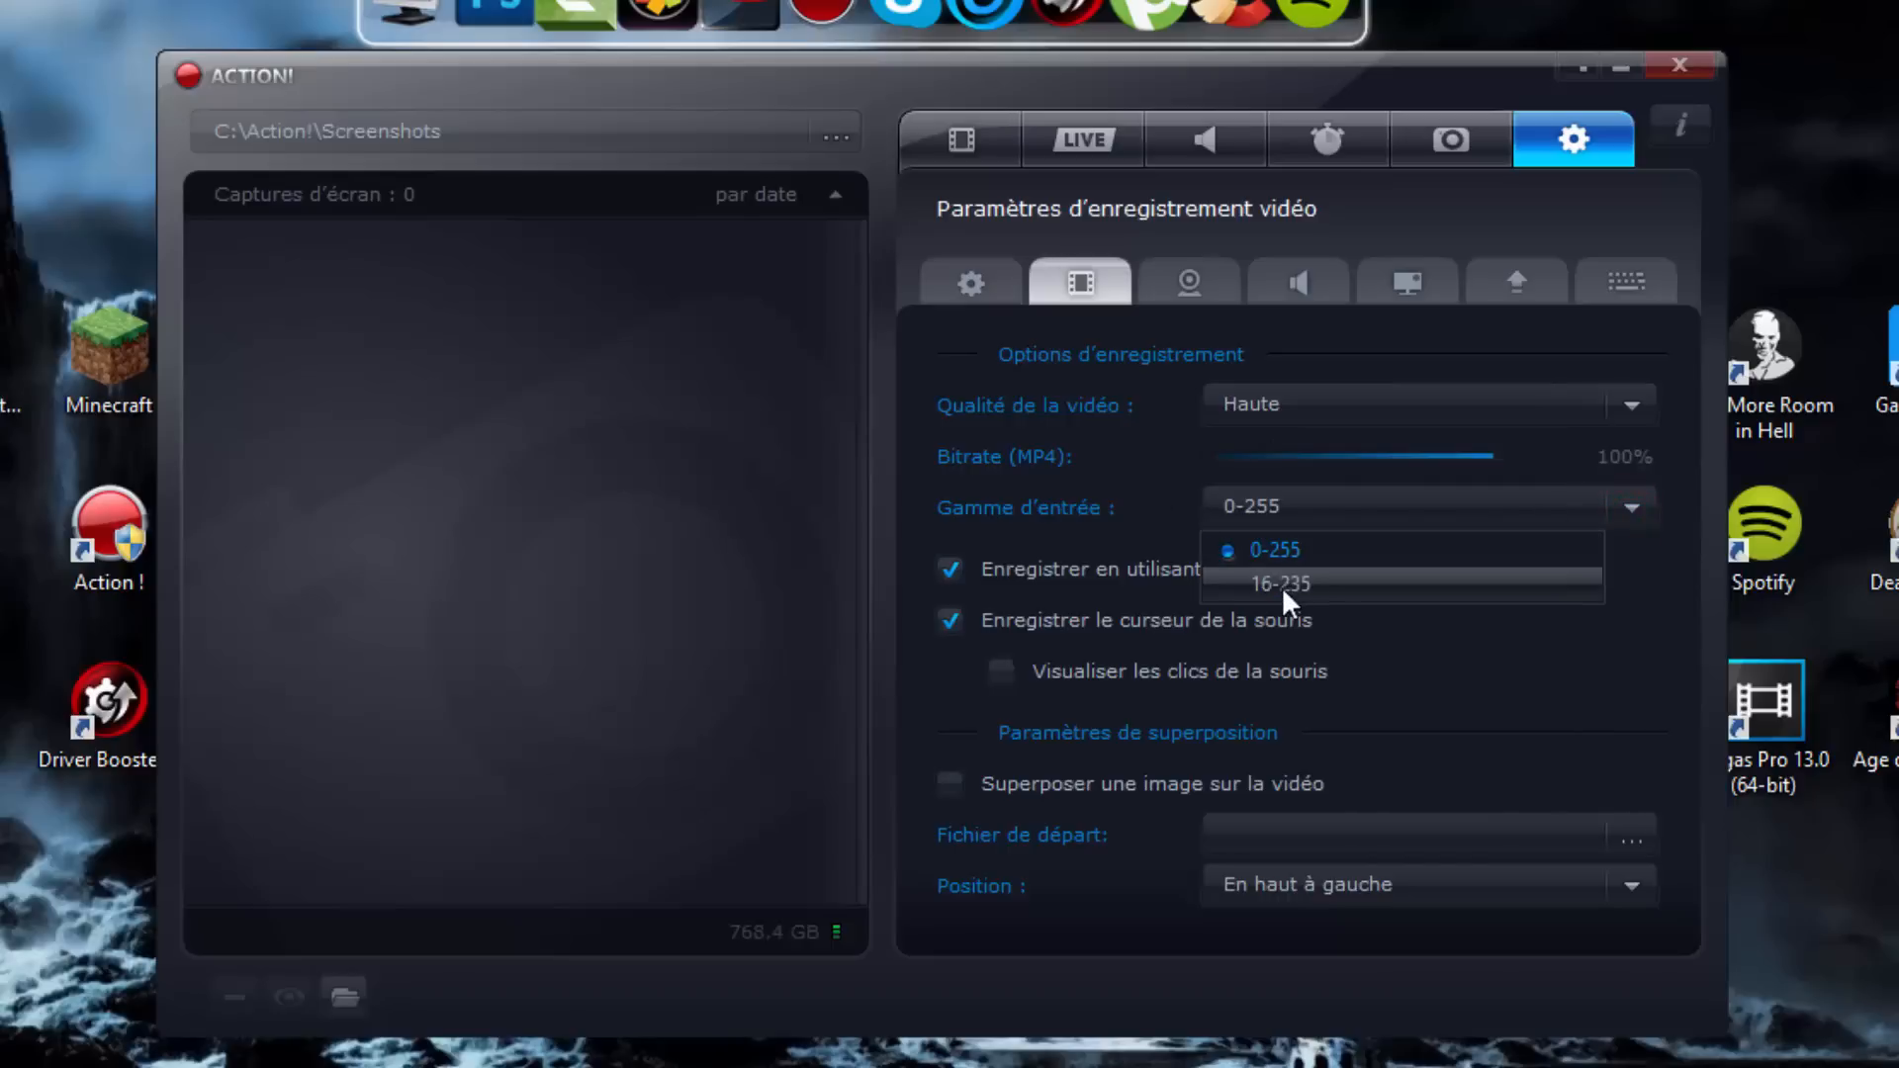
click(1337, 547)
click(1631, 508)
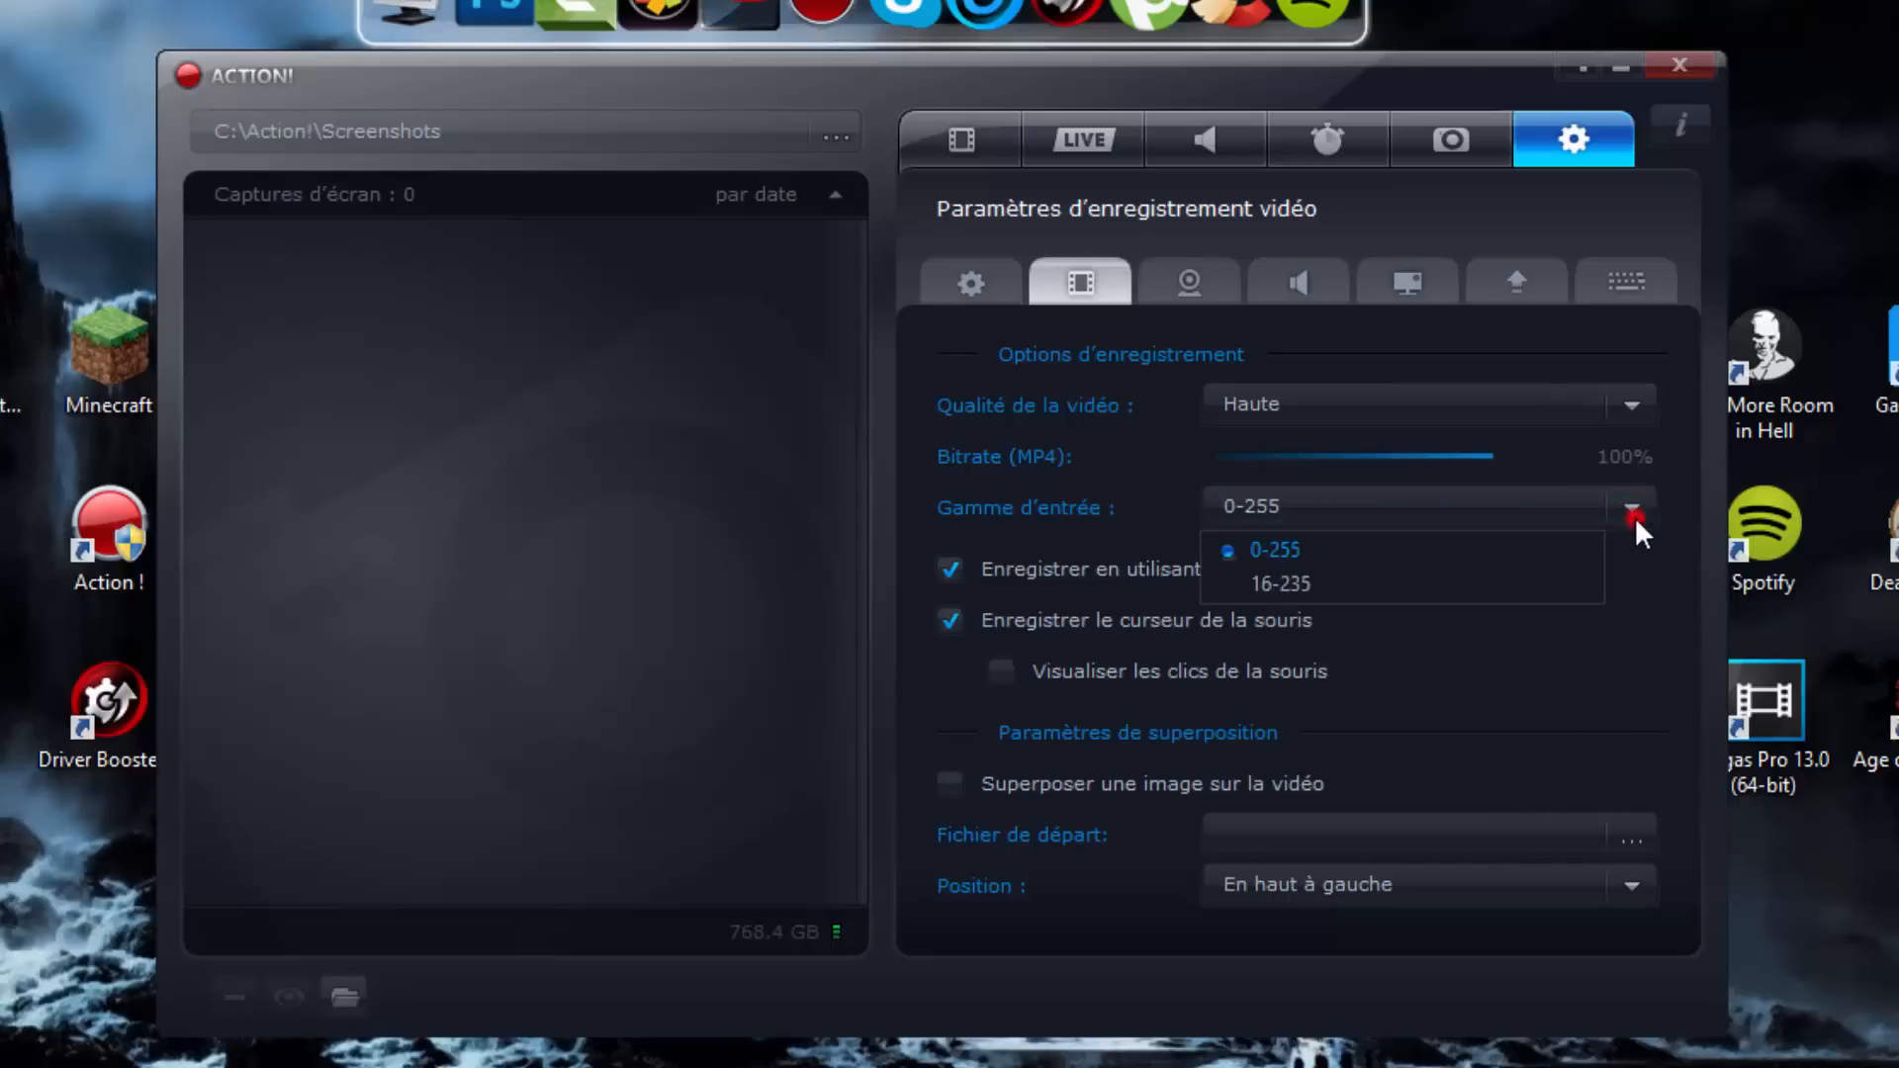
click(1310, 589)
click(1629, 508)
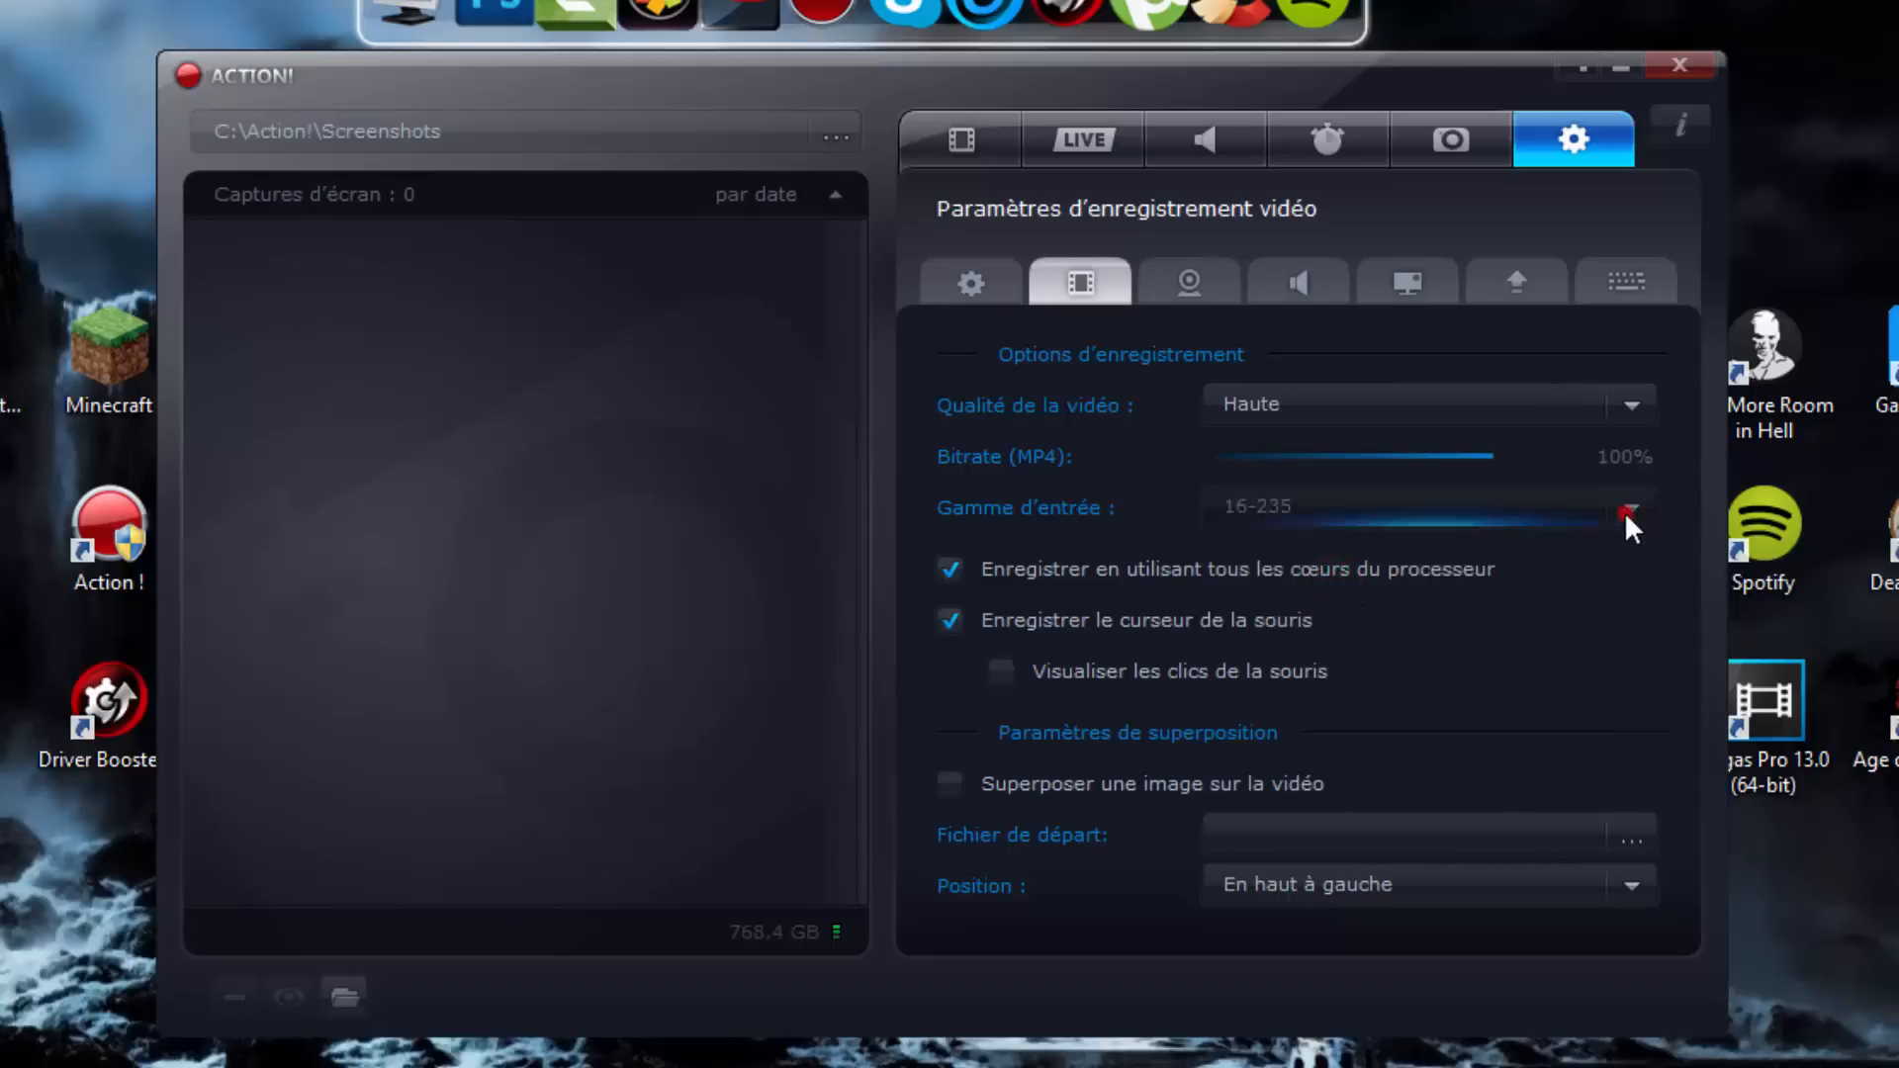
click(1287, 574)
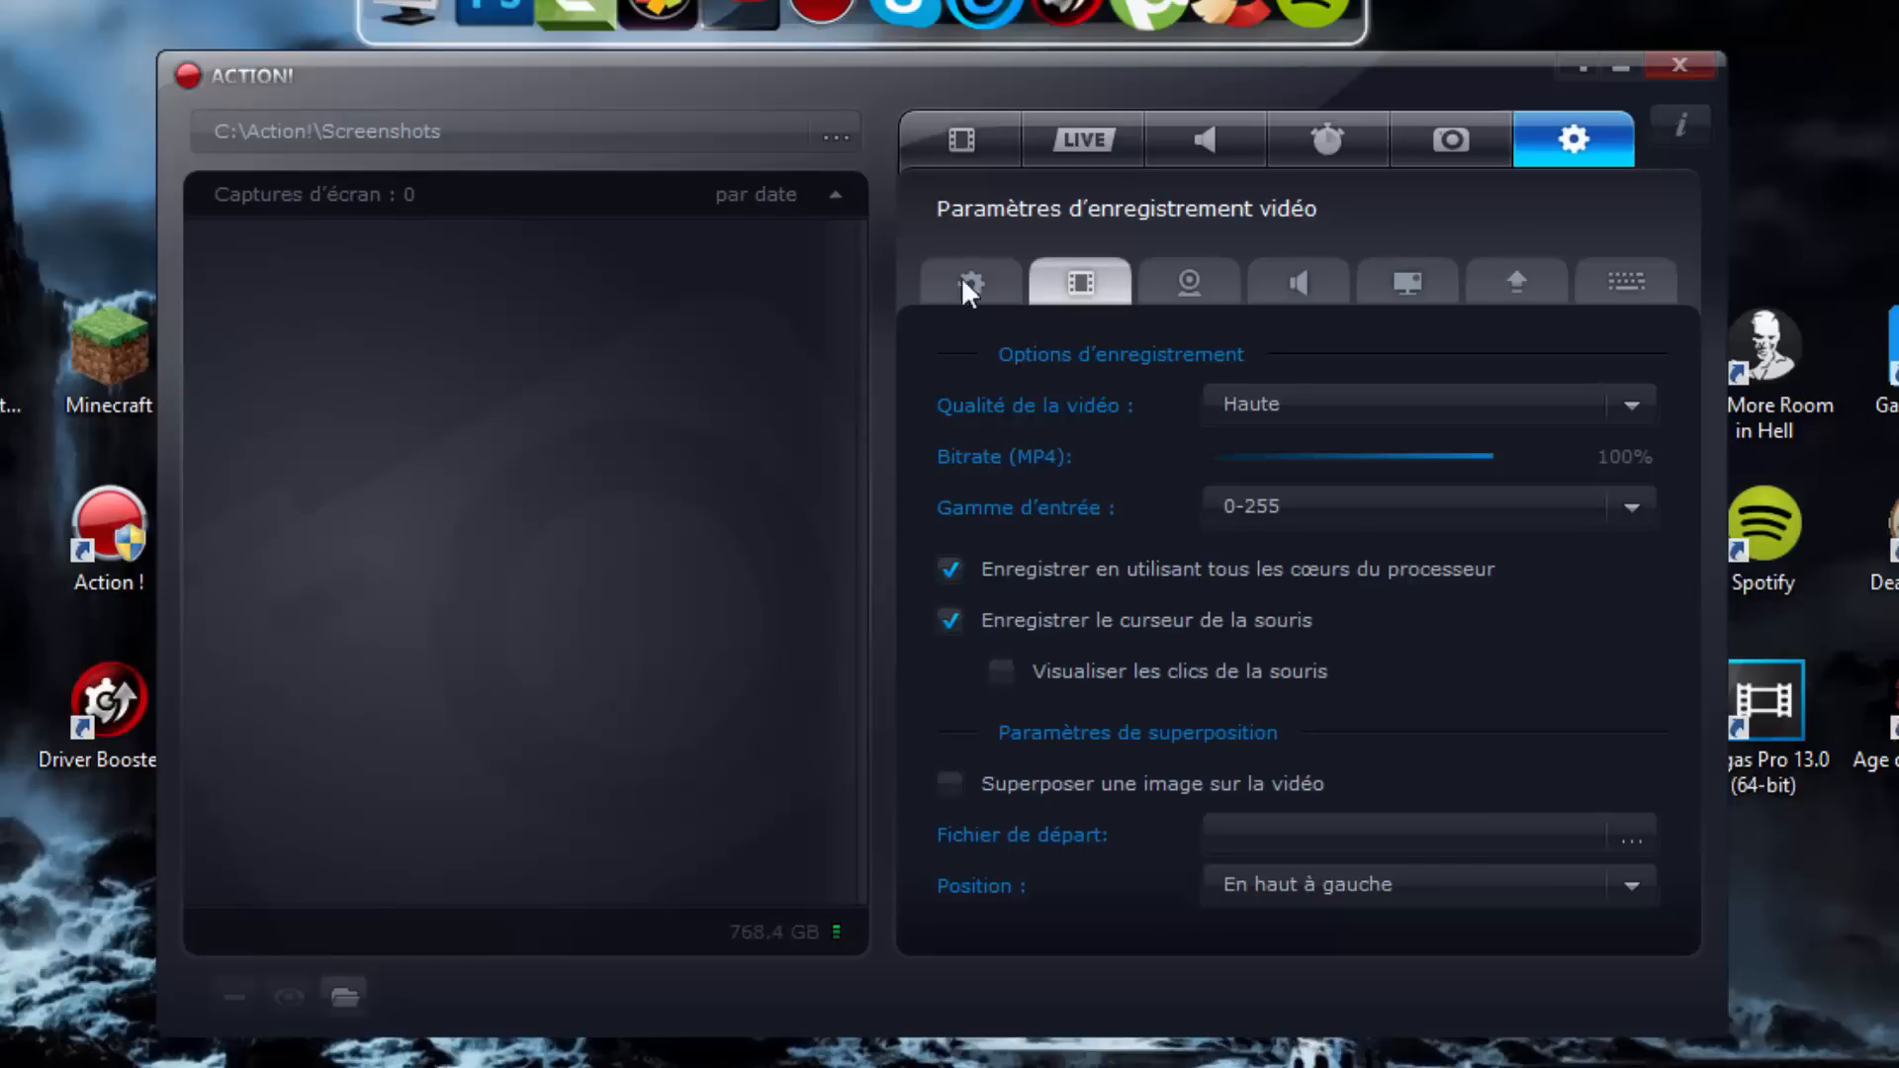
Try the option "Visualiser les clics de la souris", turn it off again and check the main video recording settings.
drag(937, 87, 938, 139)
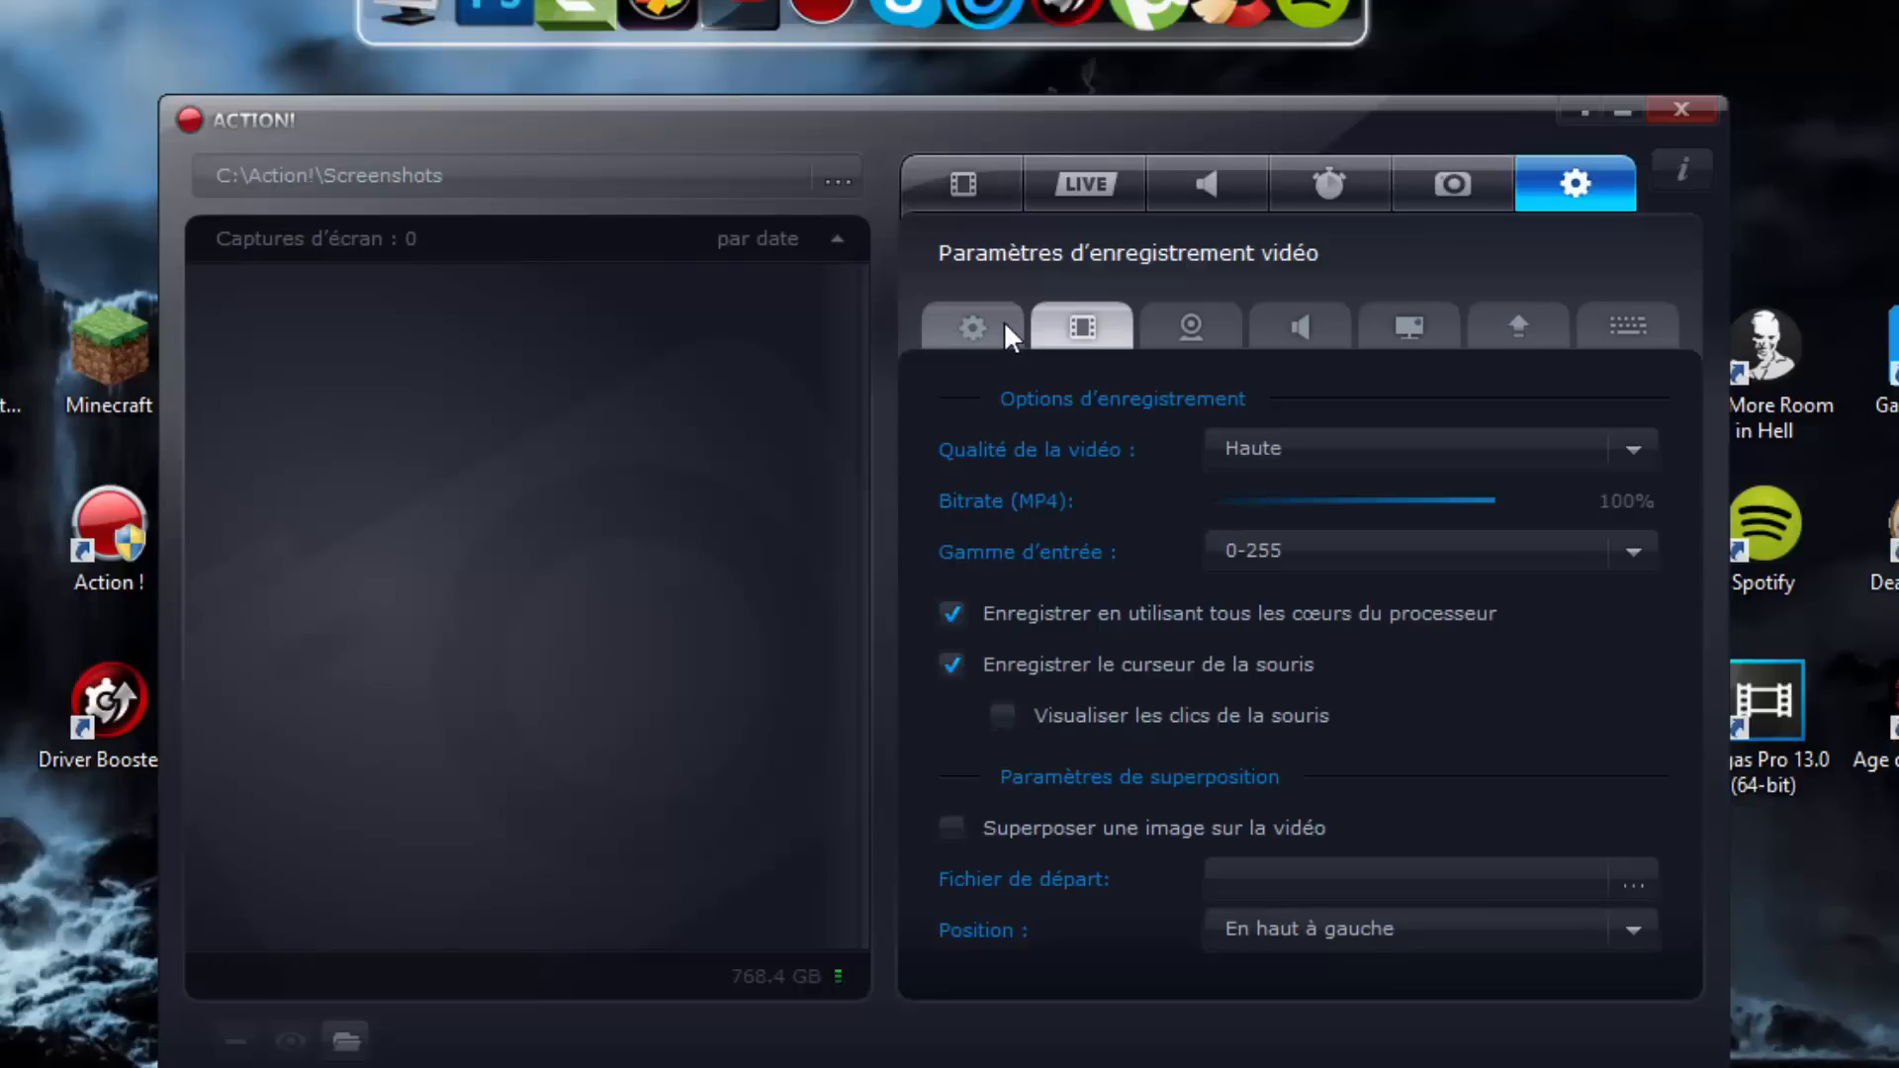
click(1007, 717)
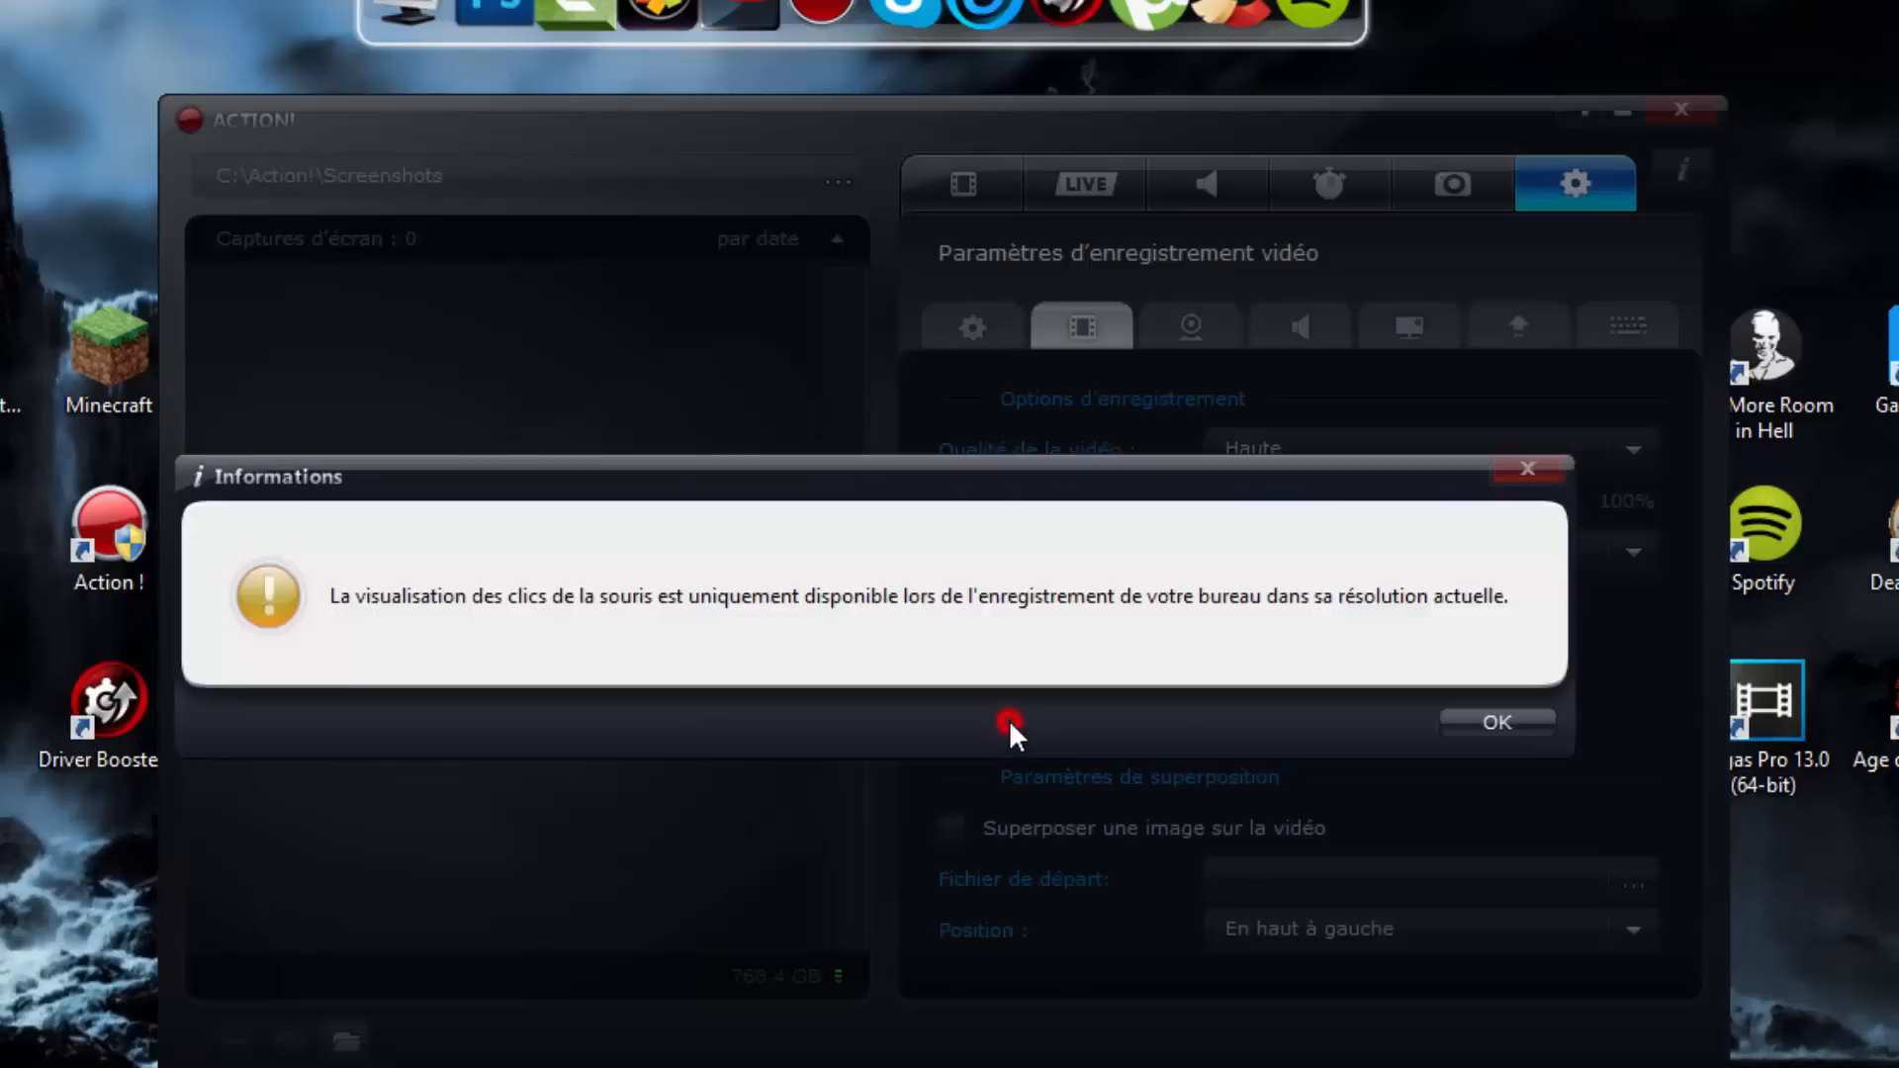
click(1513, 720)
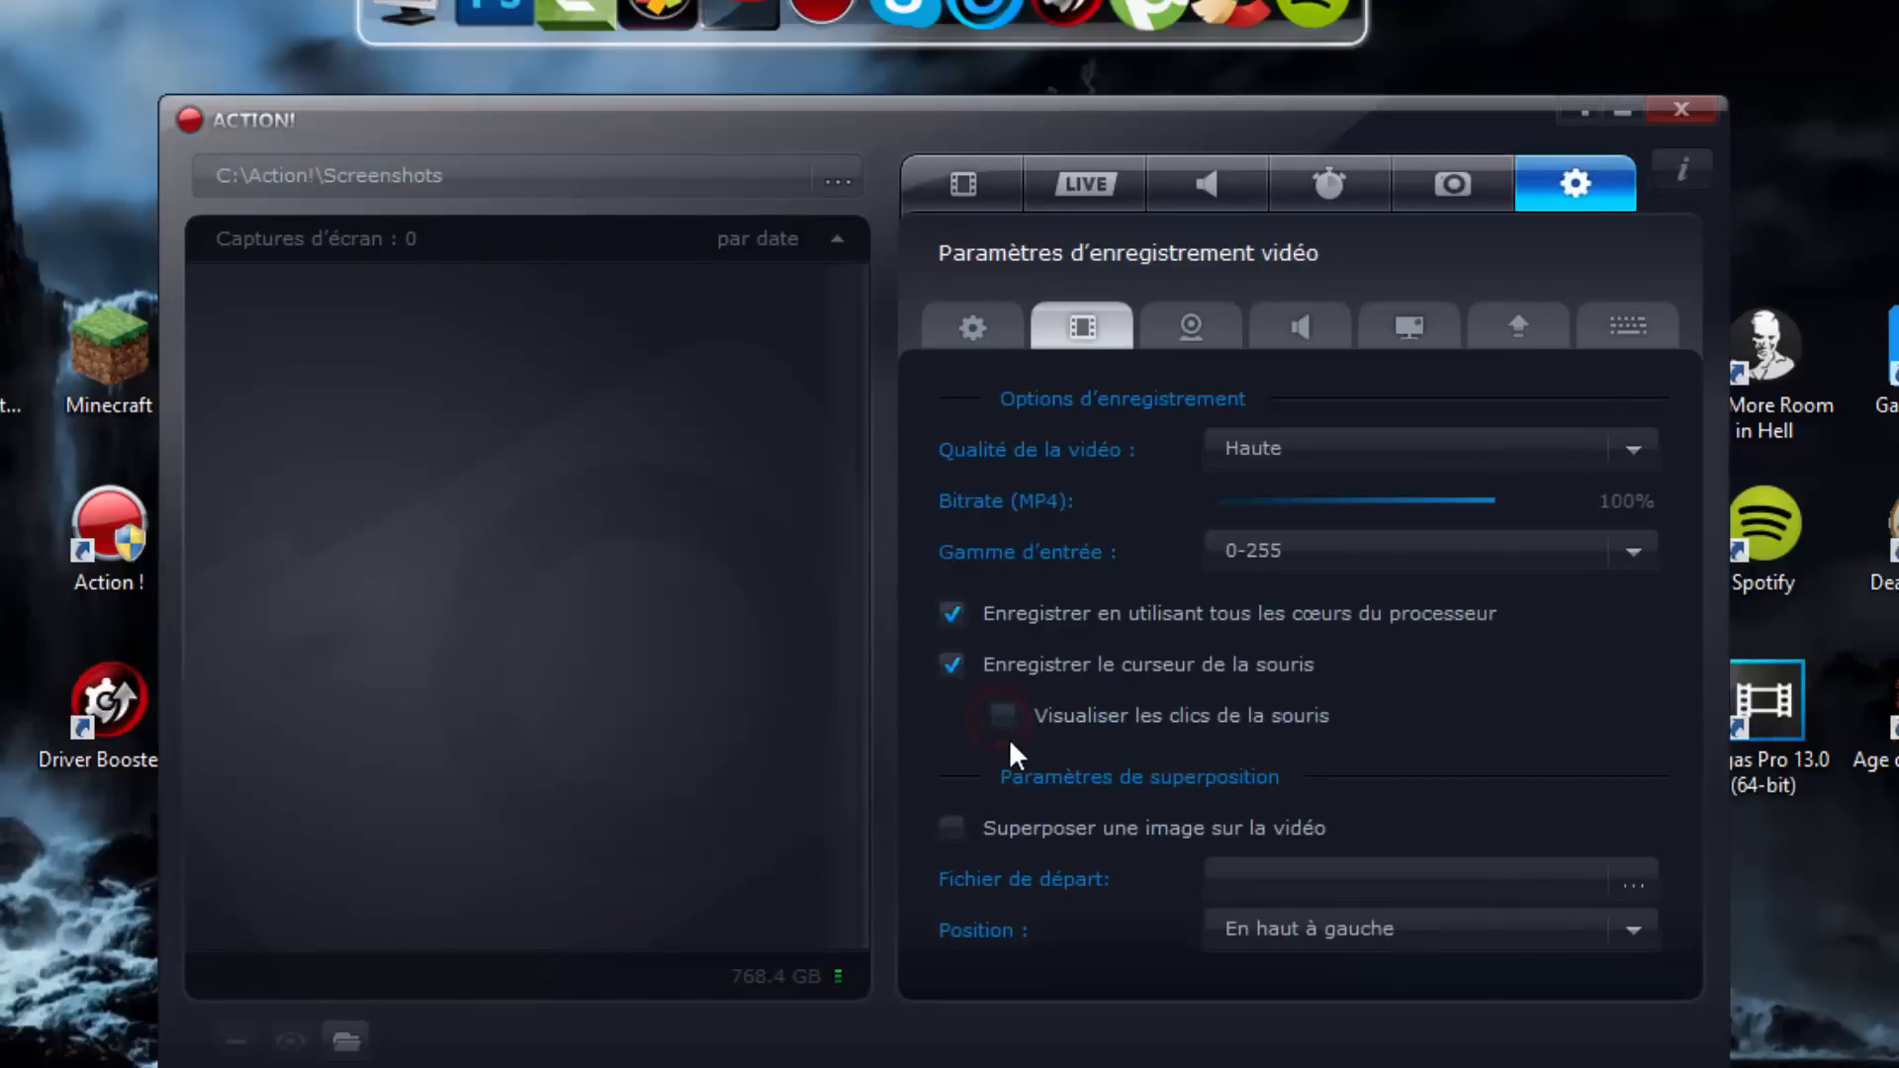
click(955, 184)
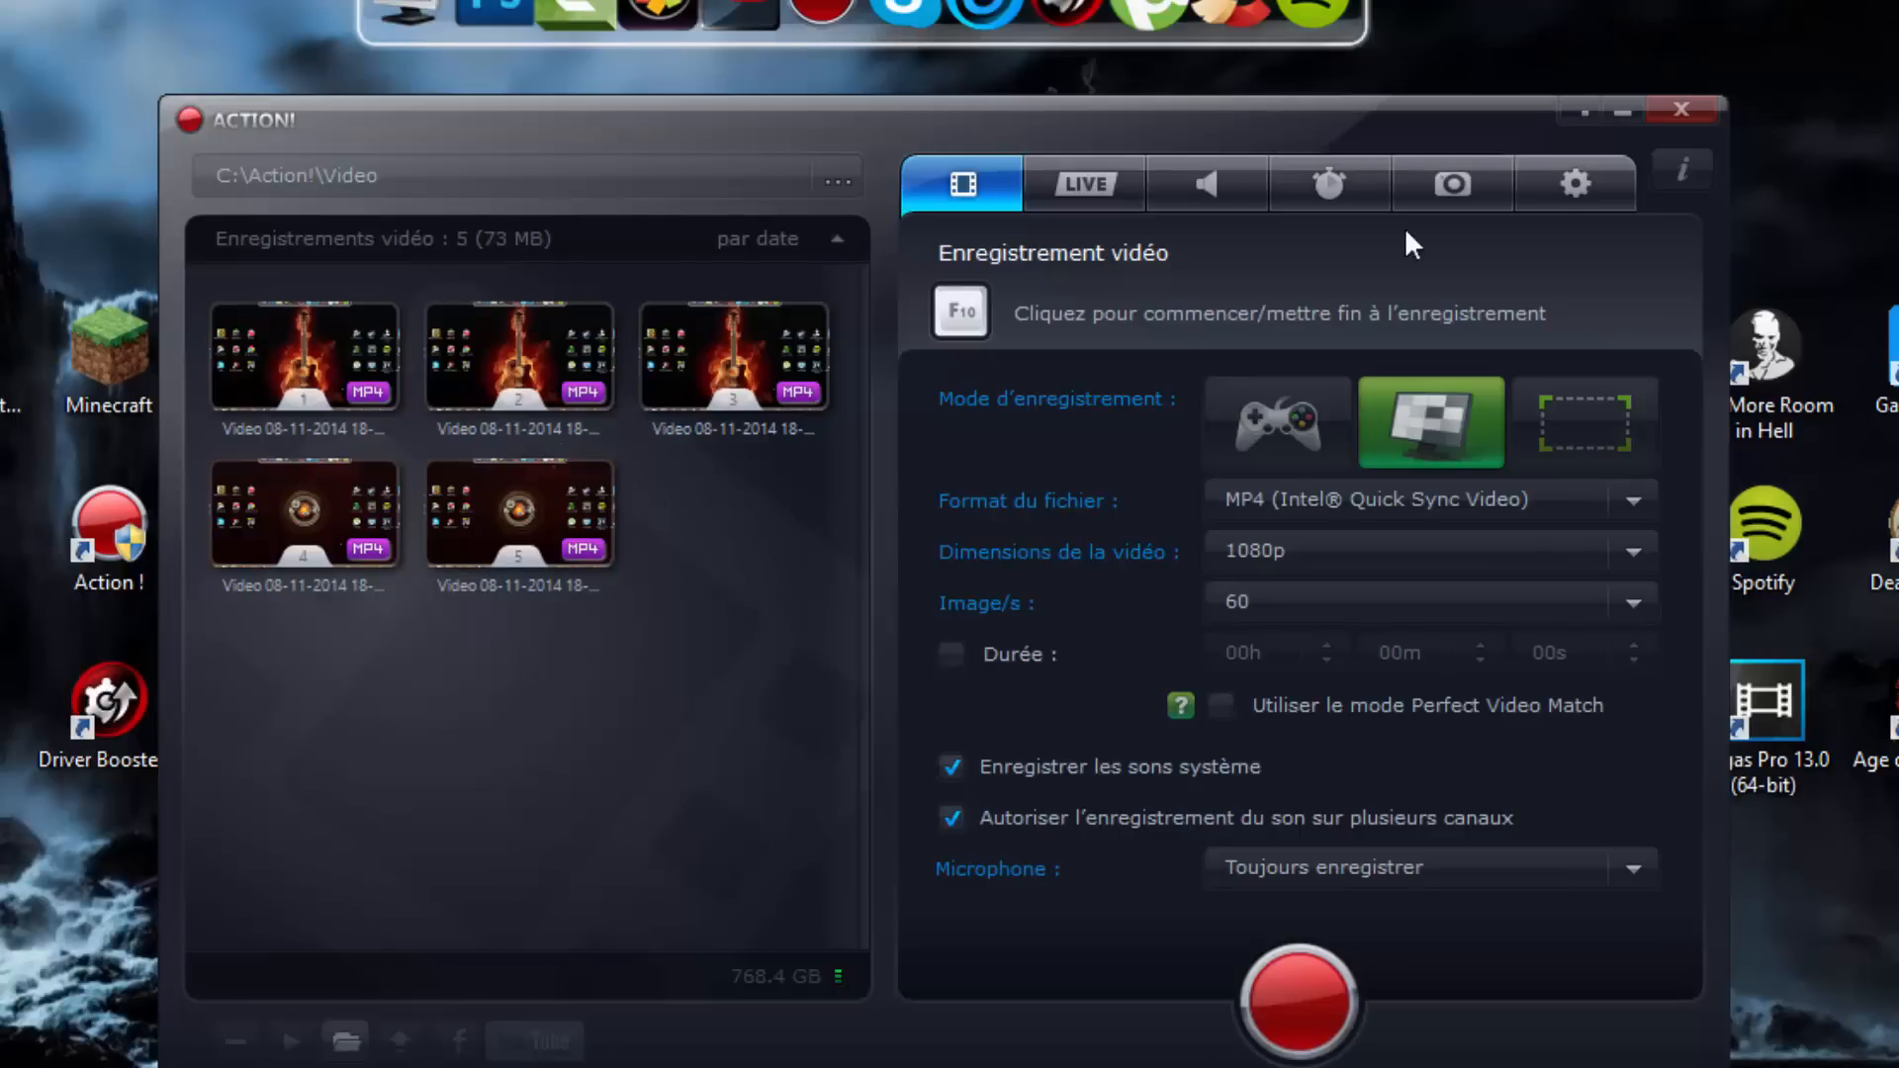
click(1539, 198)
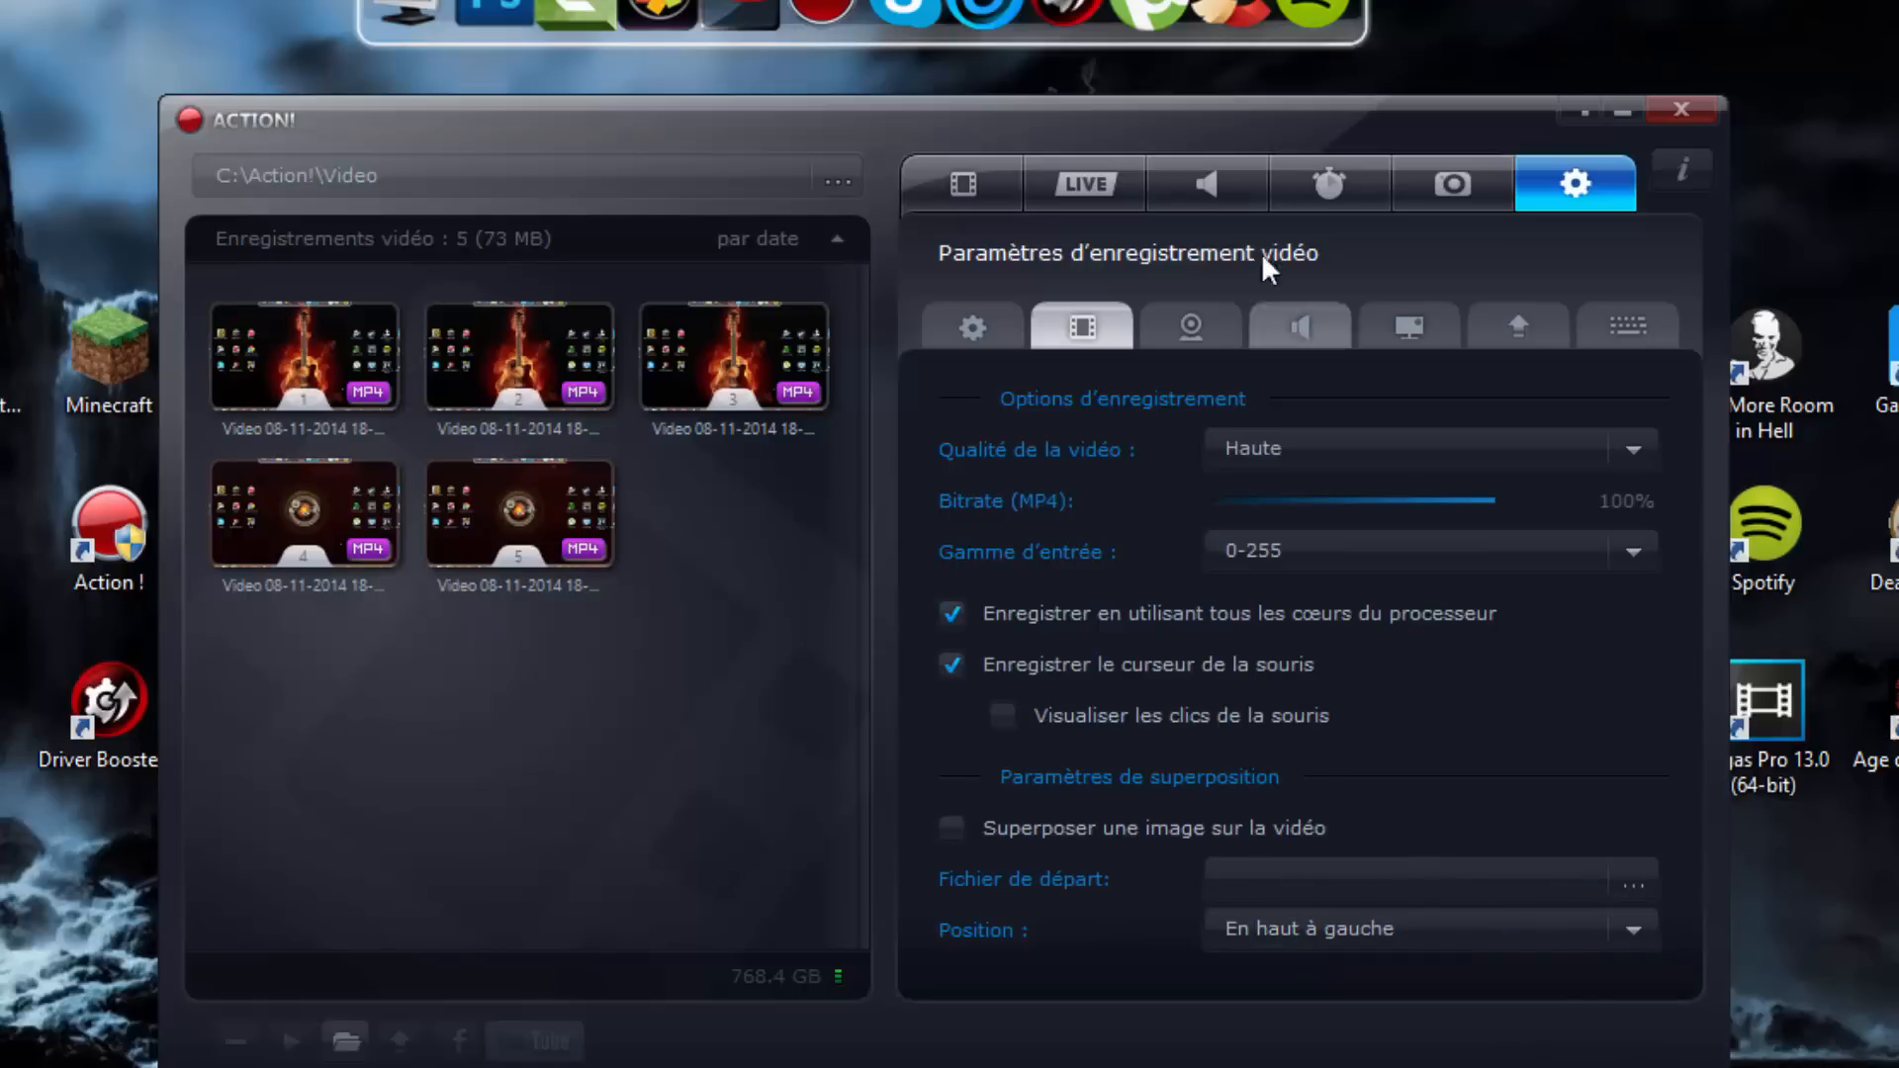
Examine the webcam settings and the capture devices available for Webcam 1.
click(1190, 325)
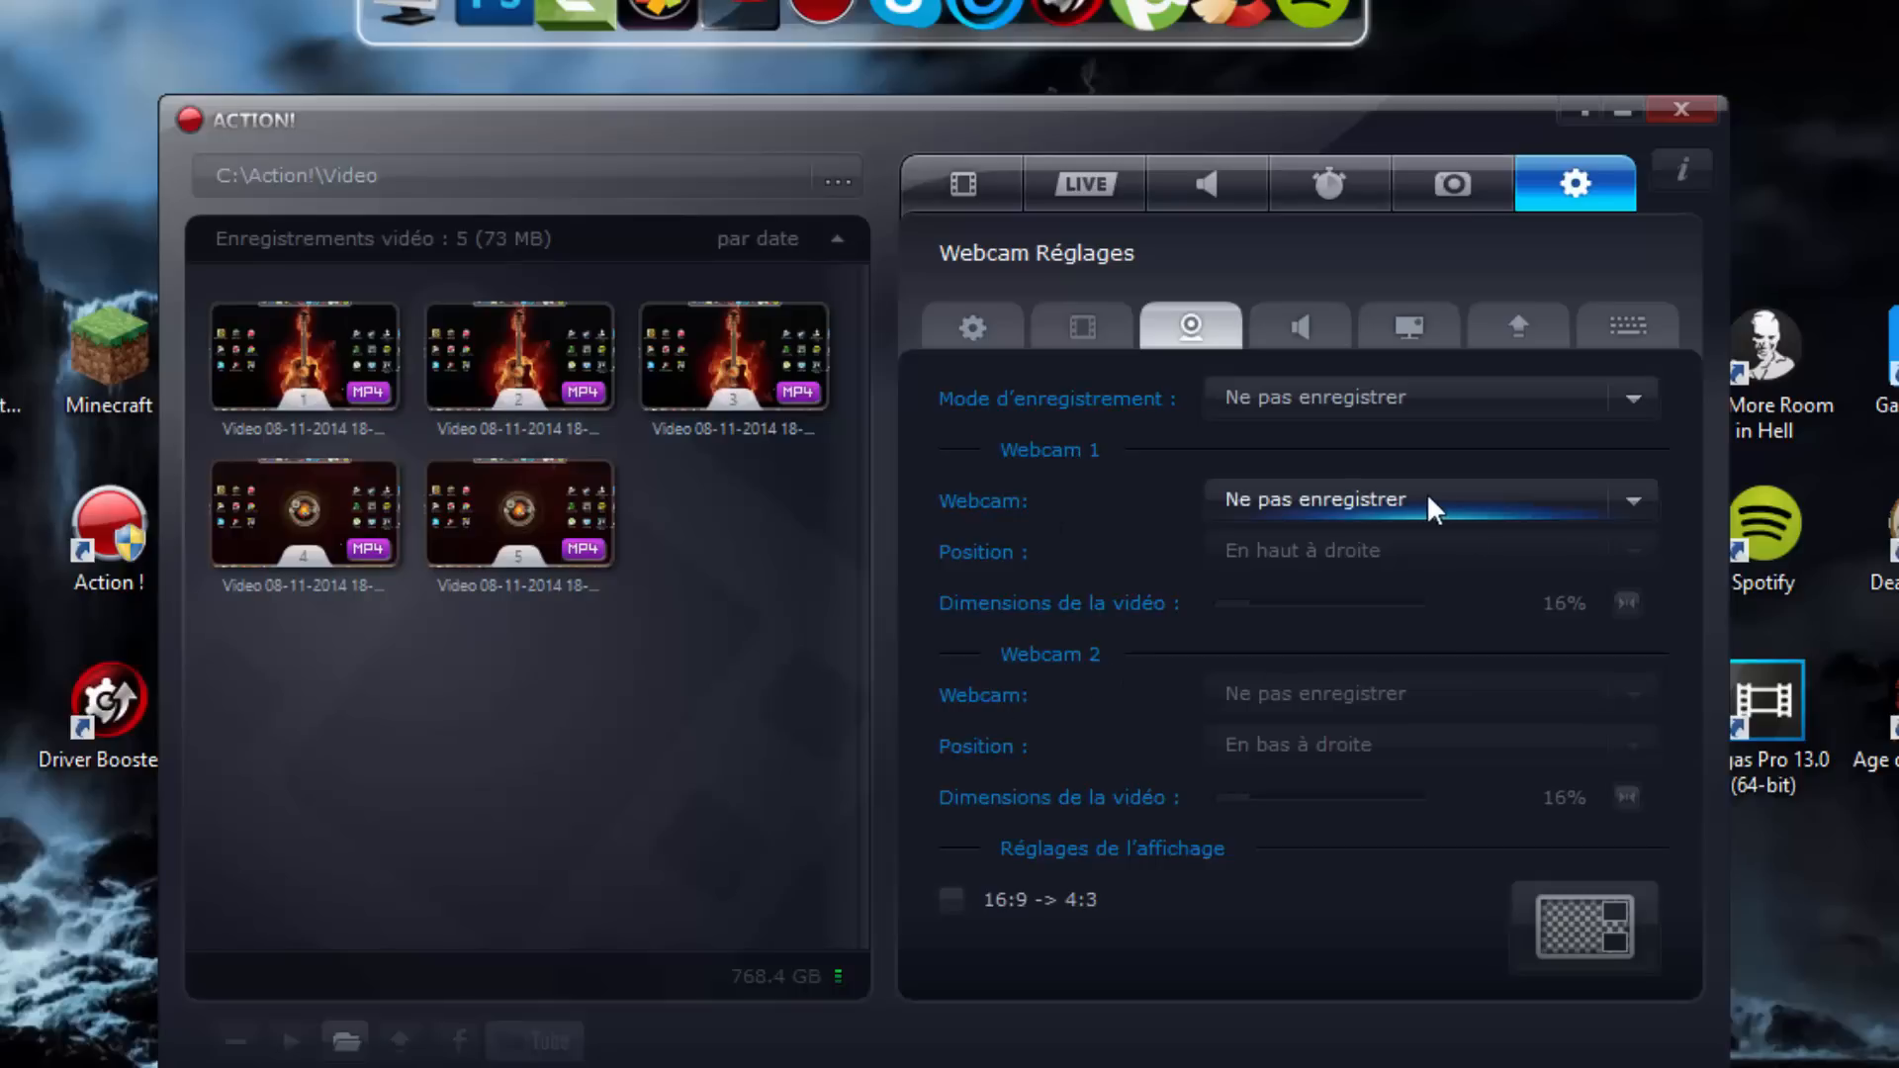
click(1652, 497)
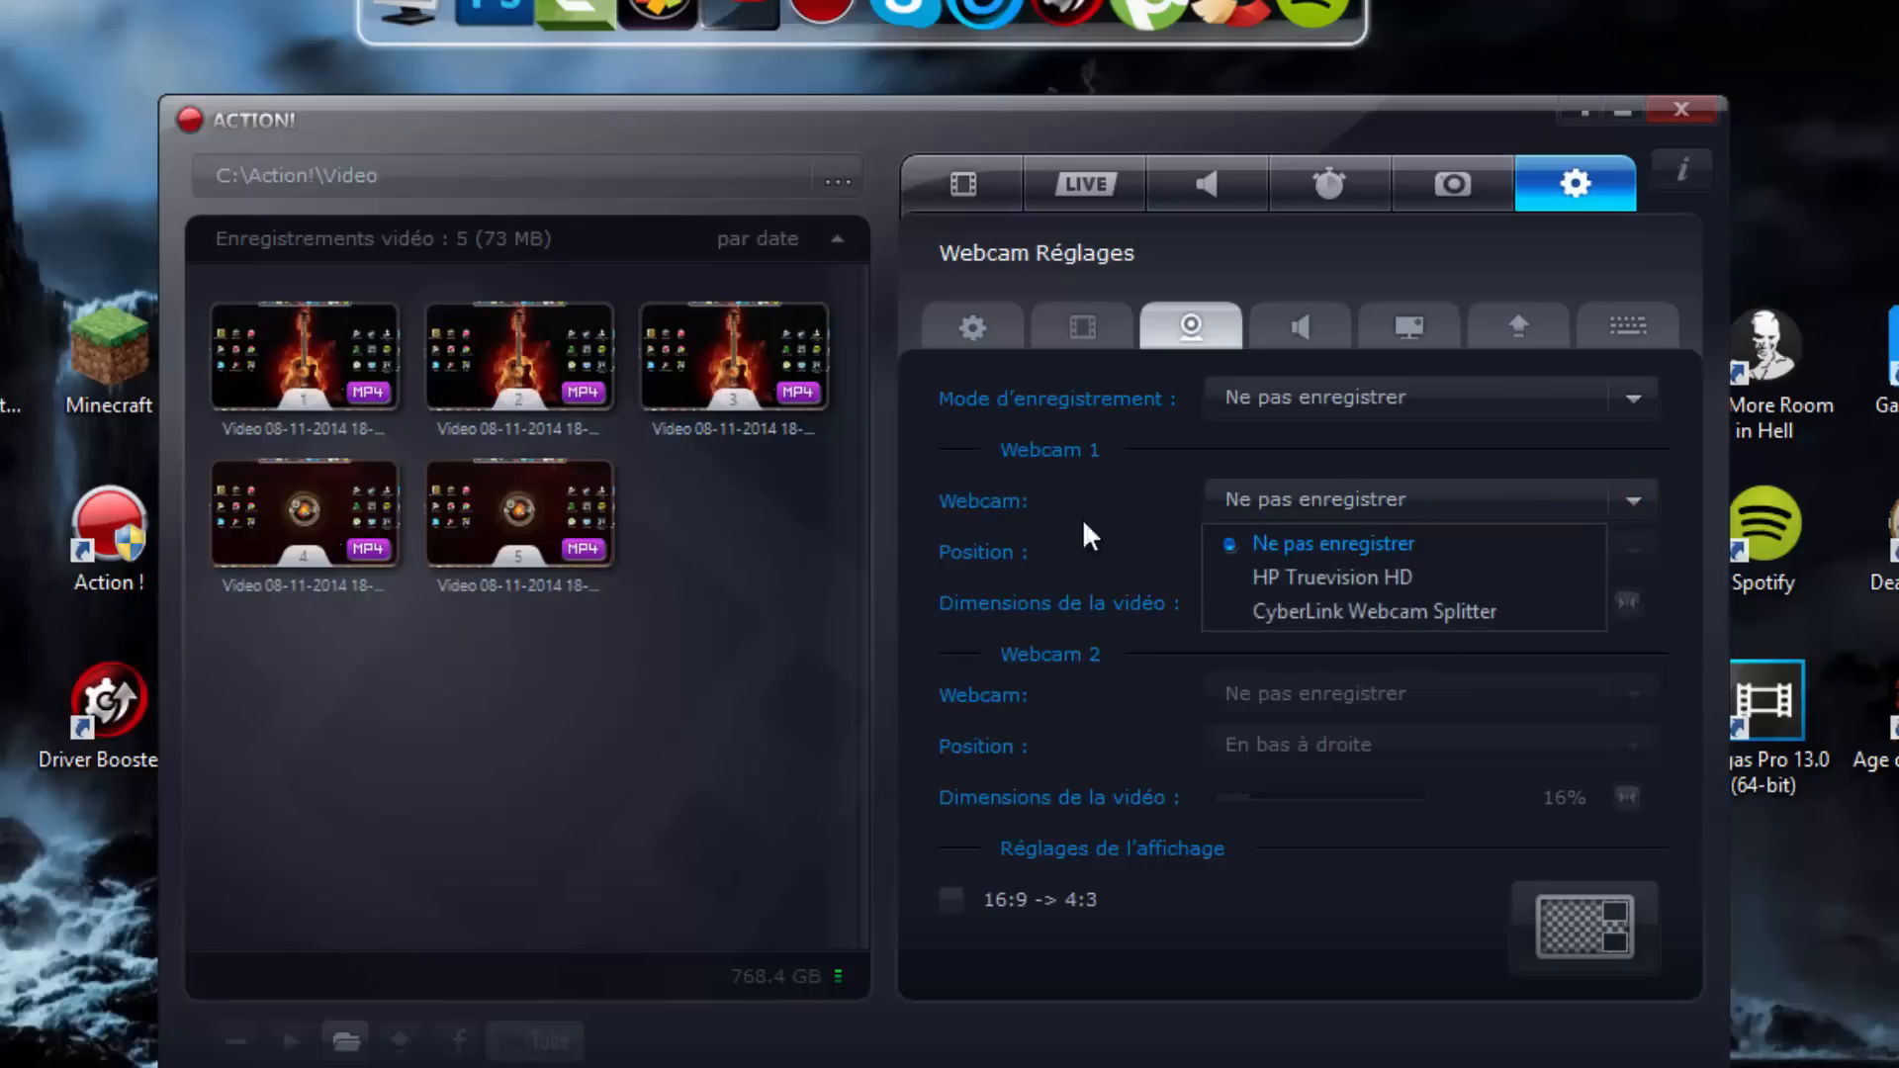
click(1122, 520)
click(1315, 509)
click(1129, 528)
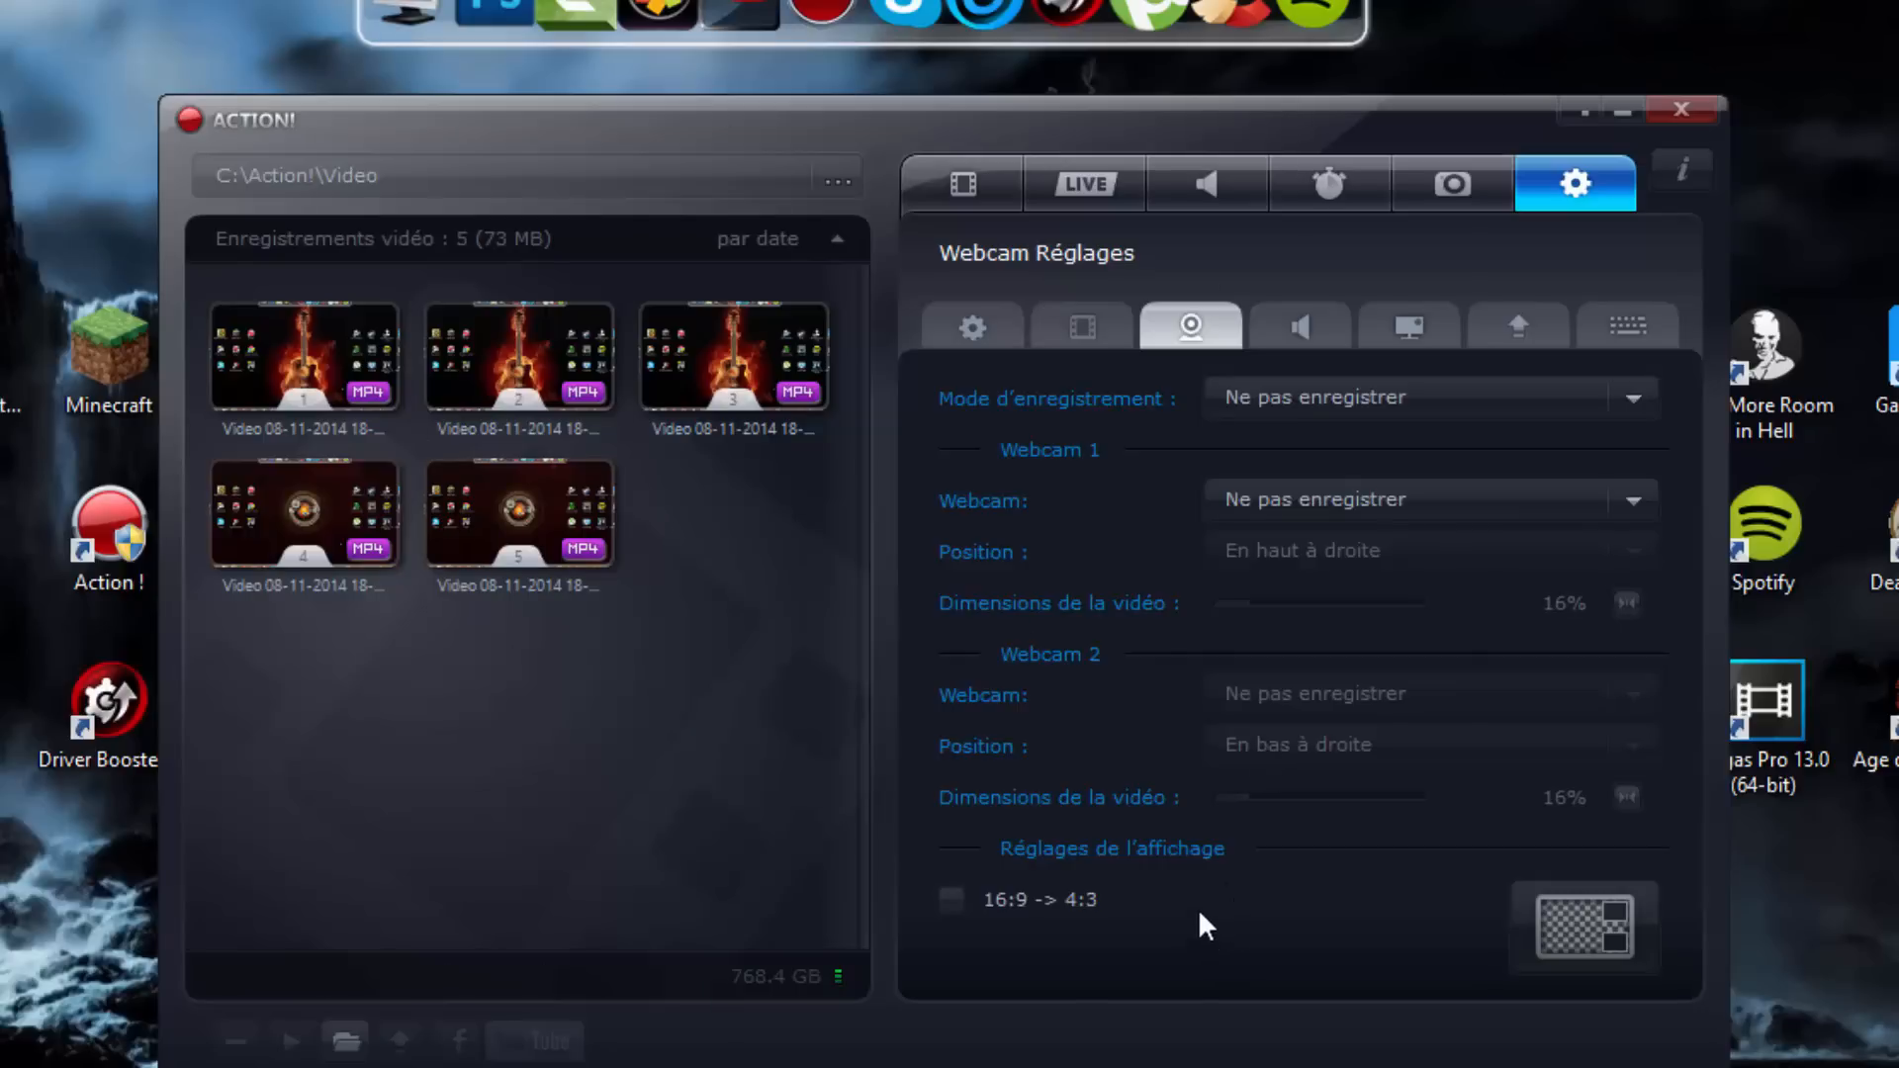
From the audio parameters, check the default recording and playback devices in the Windows Sound dialog and cancel it.
click(1276, 329)
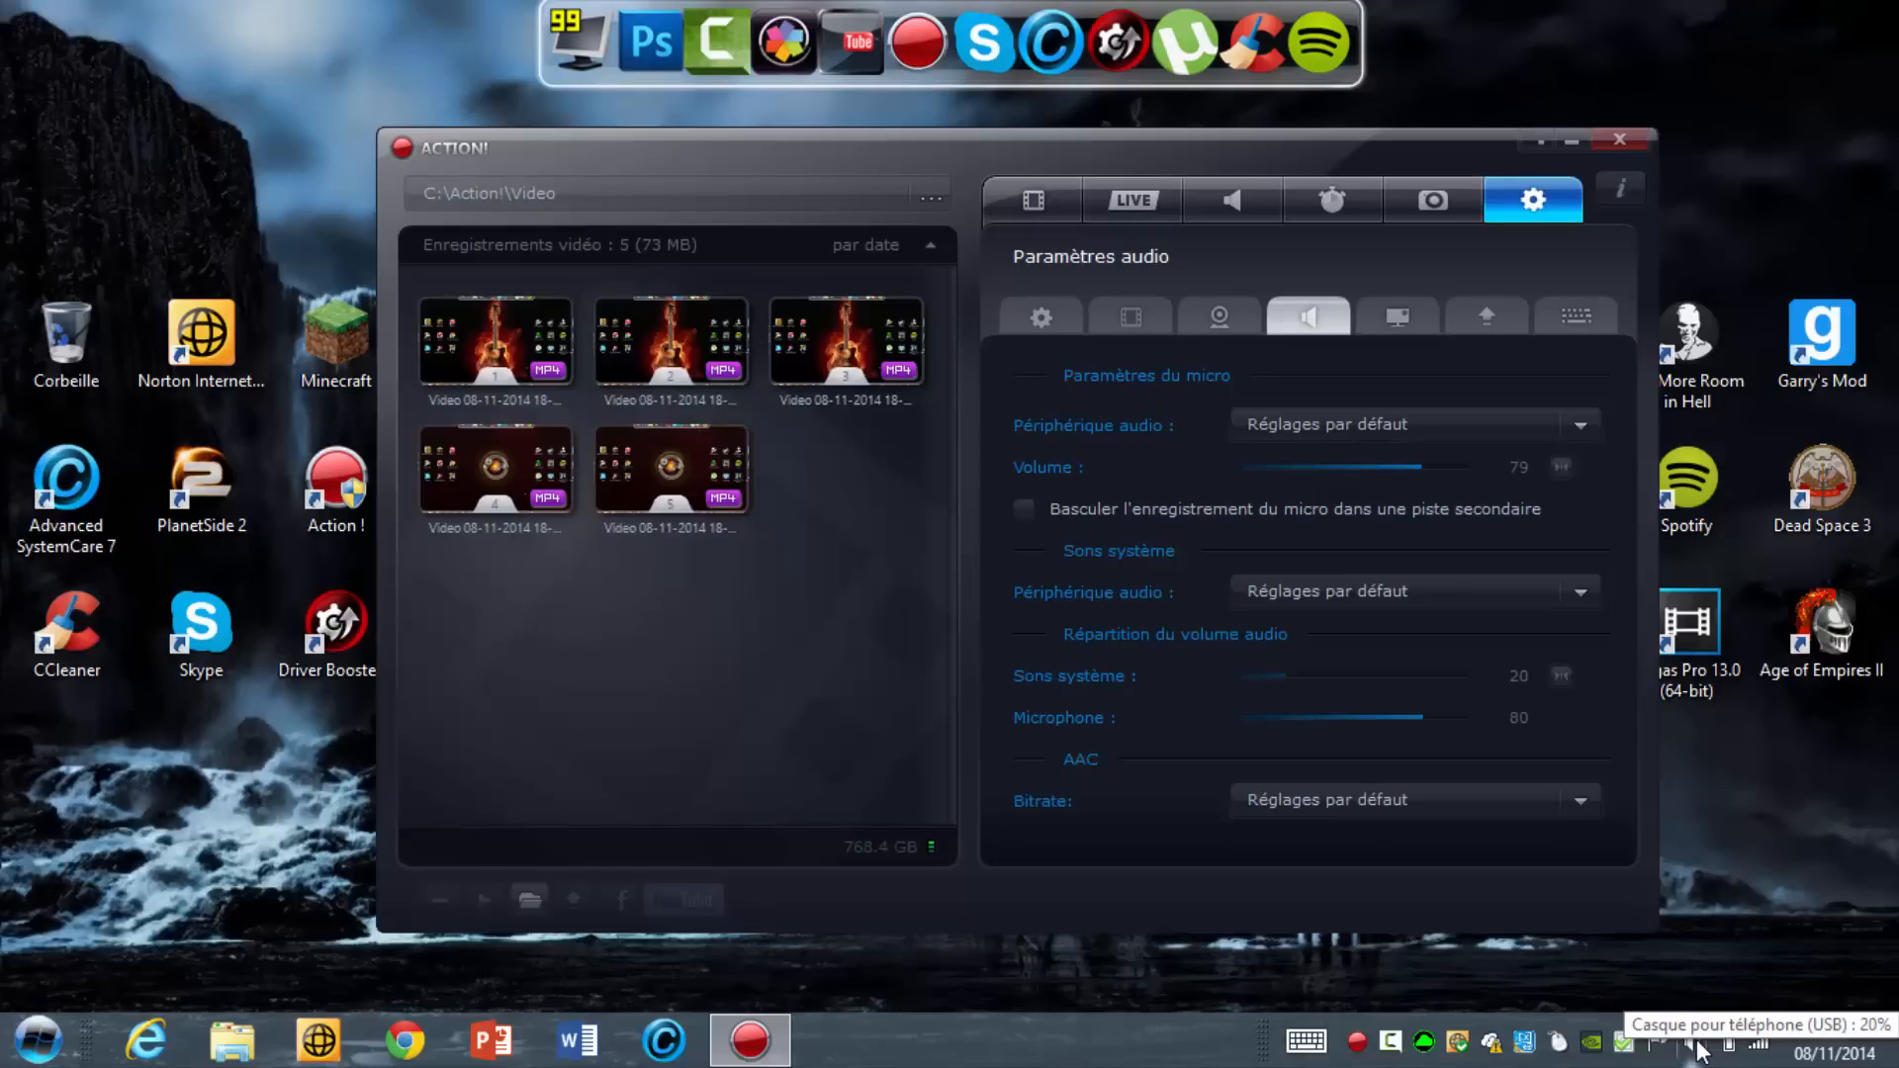
right_click(1697, 1048)
click(1681, 952)
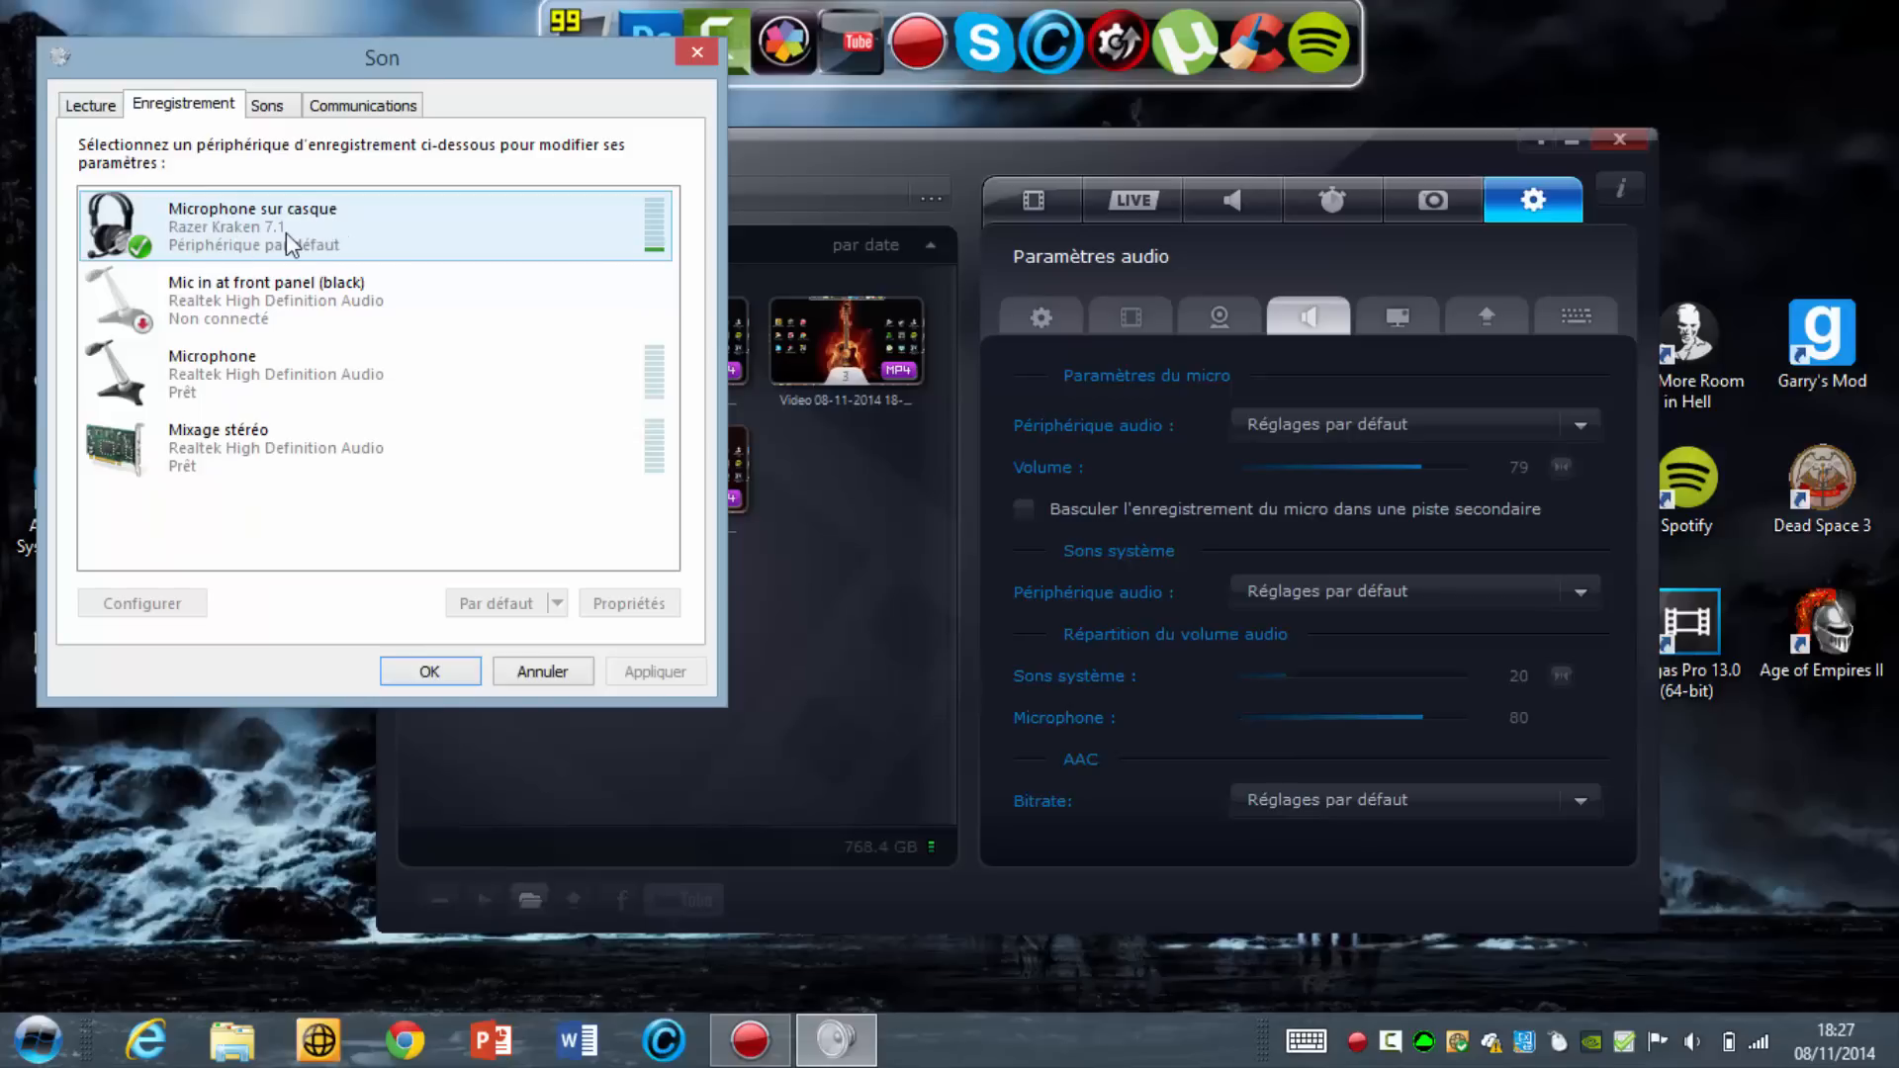
click(100, 103)
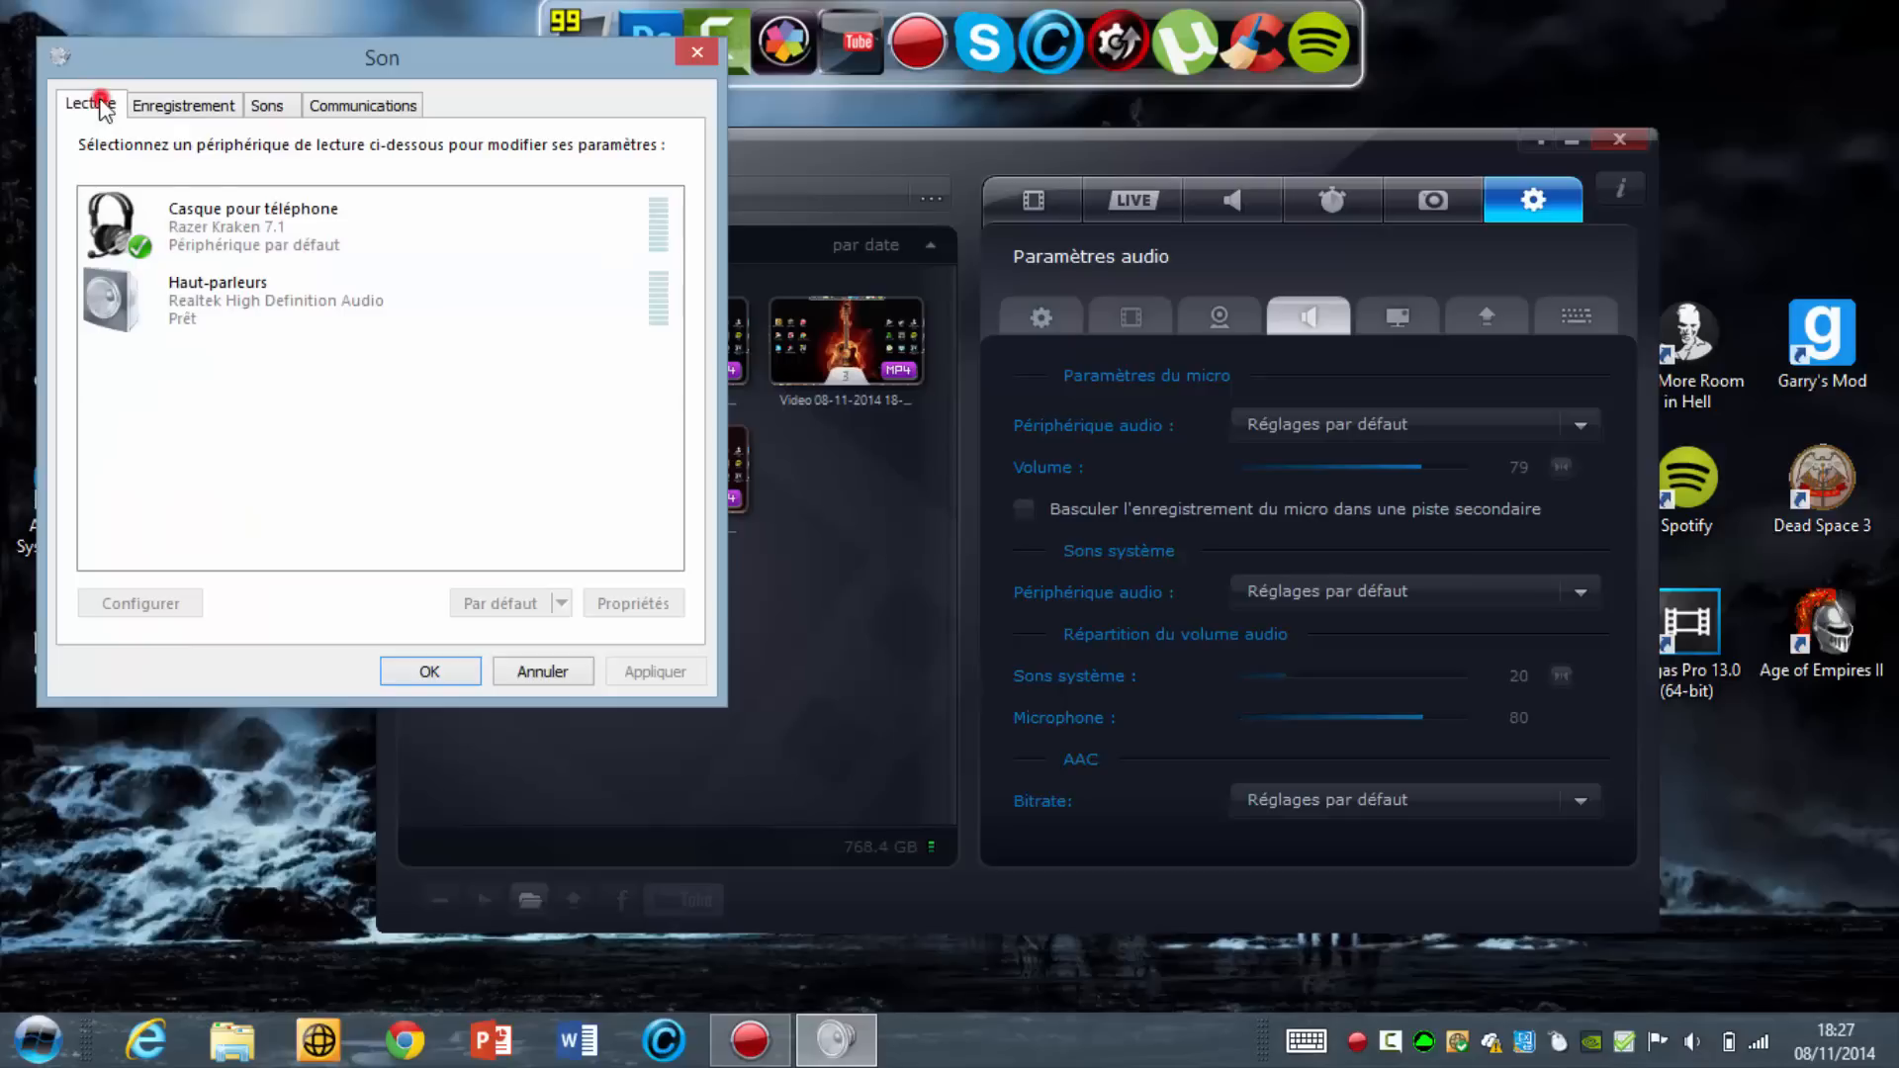
click(542, 671)
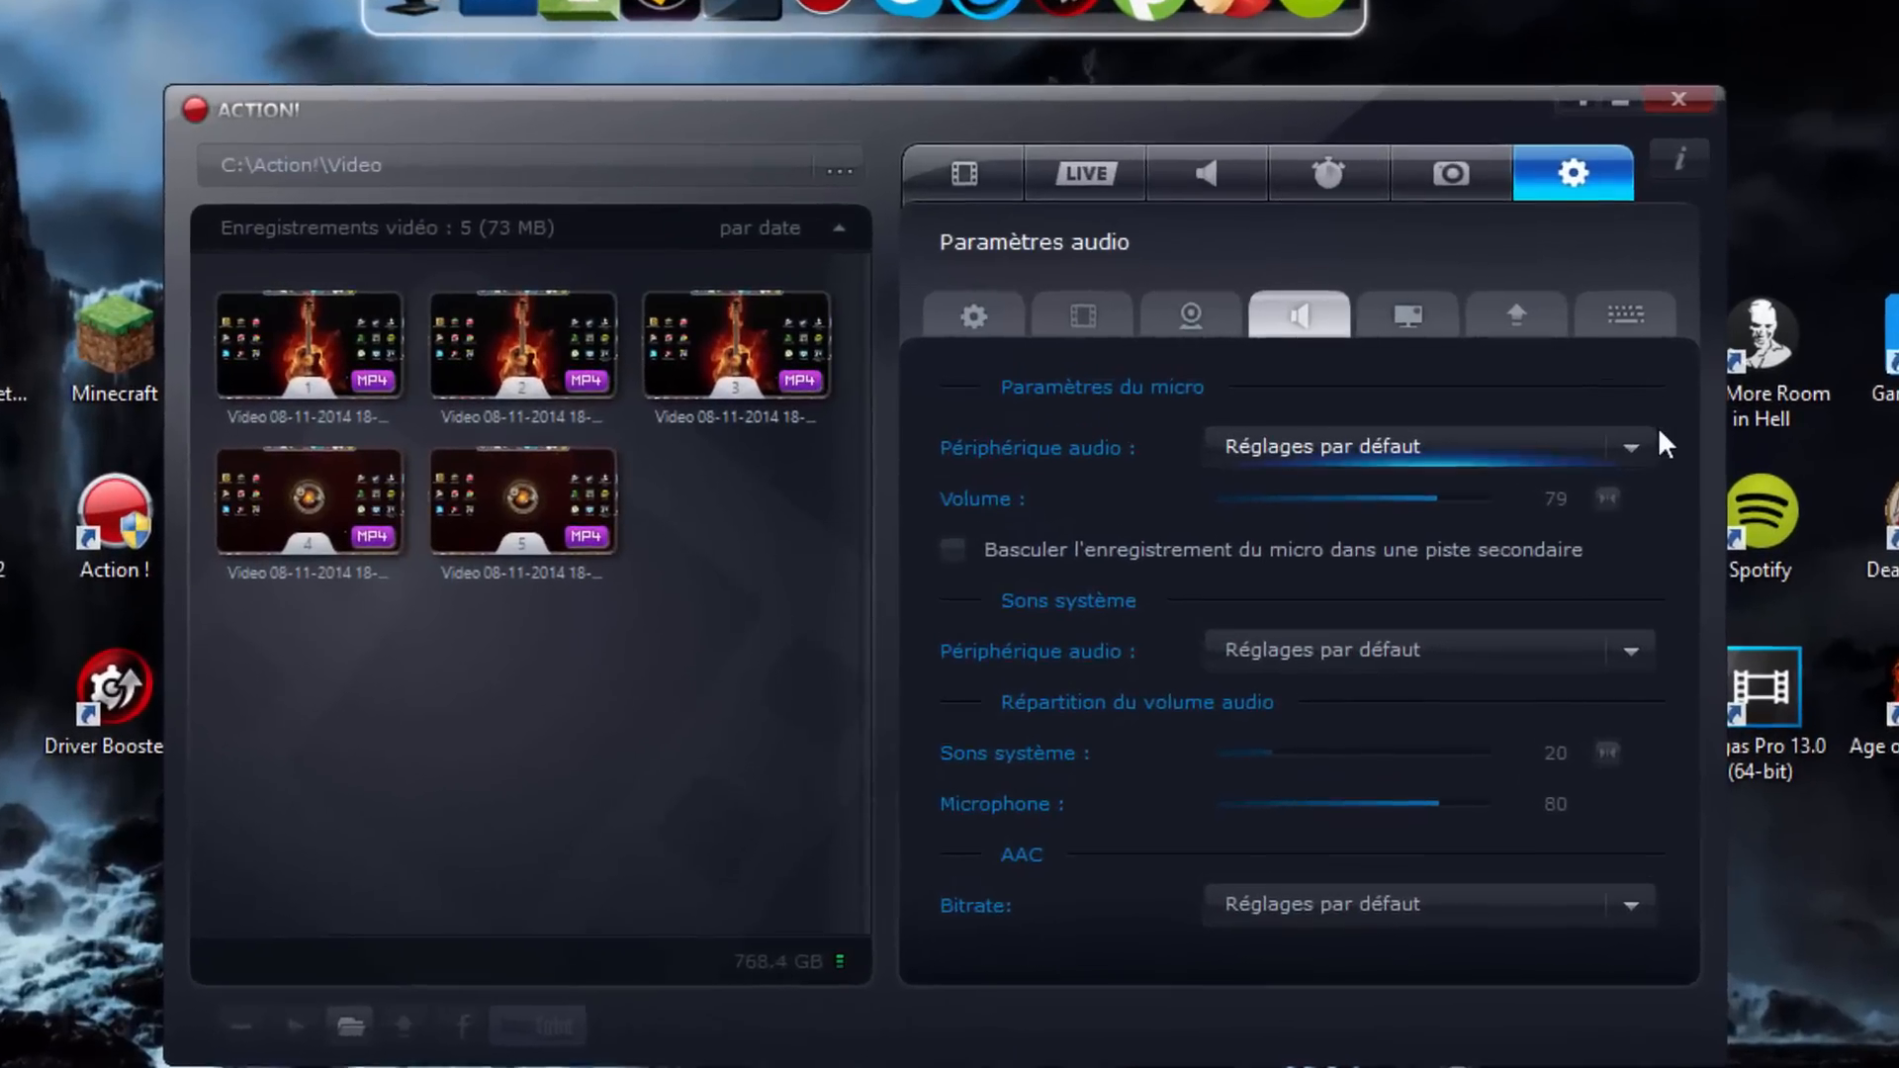
Set the microphone device to "Microphone sur casque (Razer Kraken 7.1)" and the system sound device to the Razer Kraken "Casque pour téléphone".
click(1581, 424)
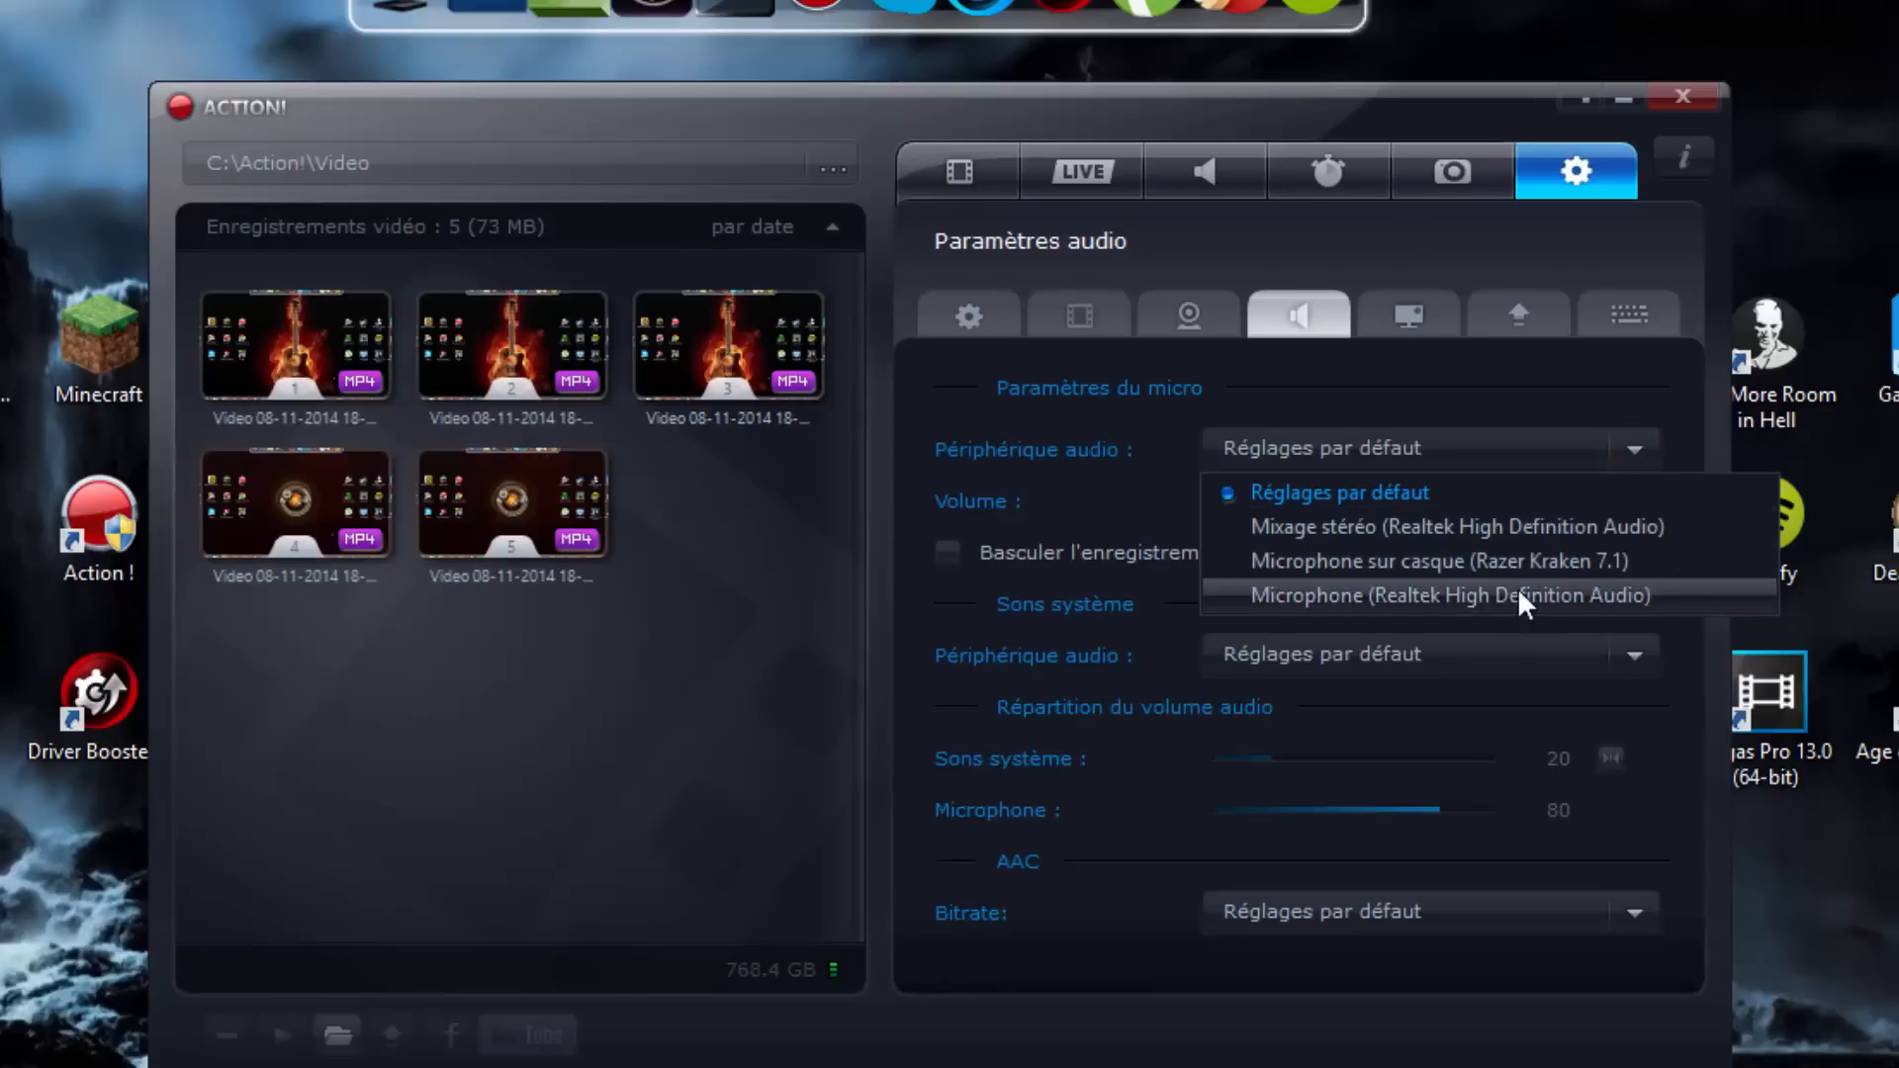
click(1433, 566)
click(1669, 649)
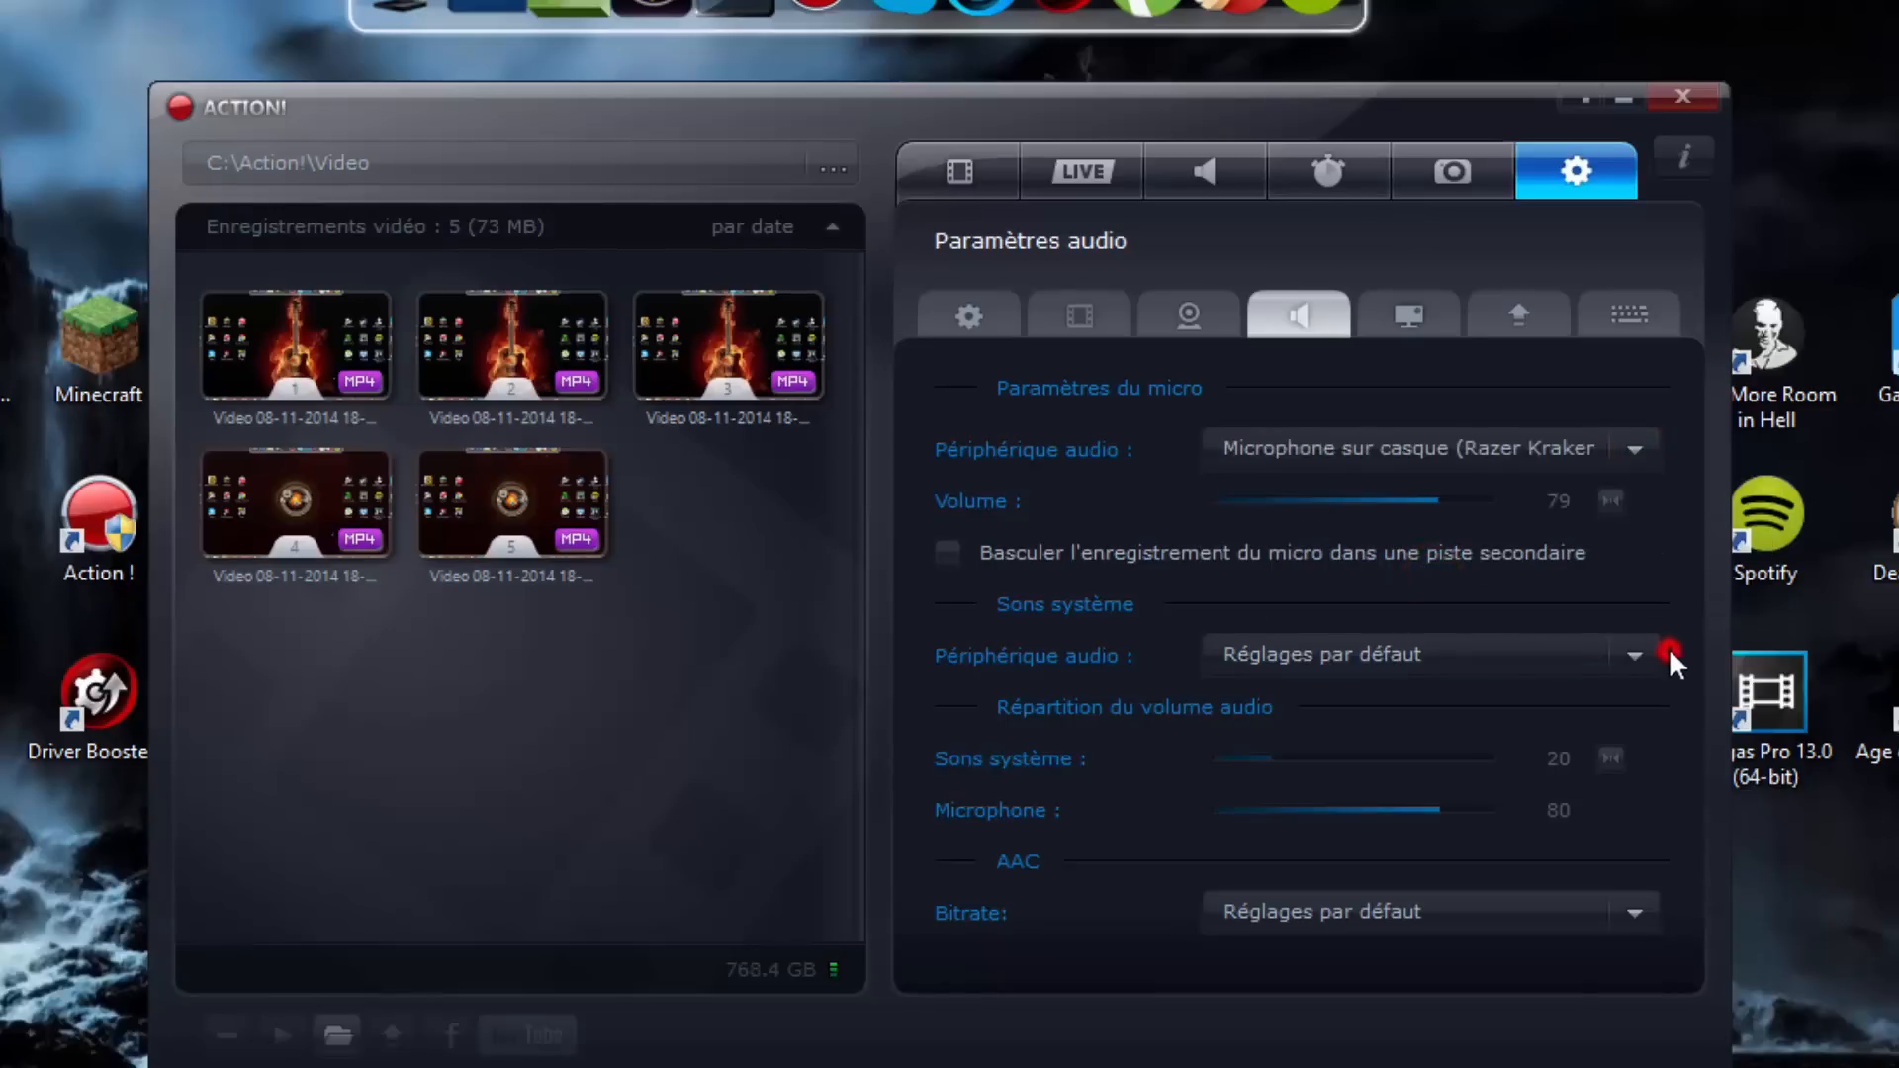
click(1432, 732)
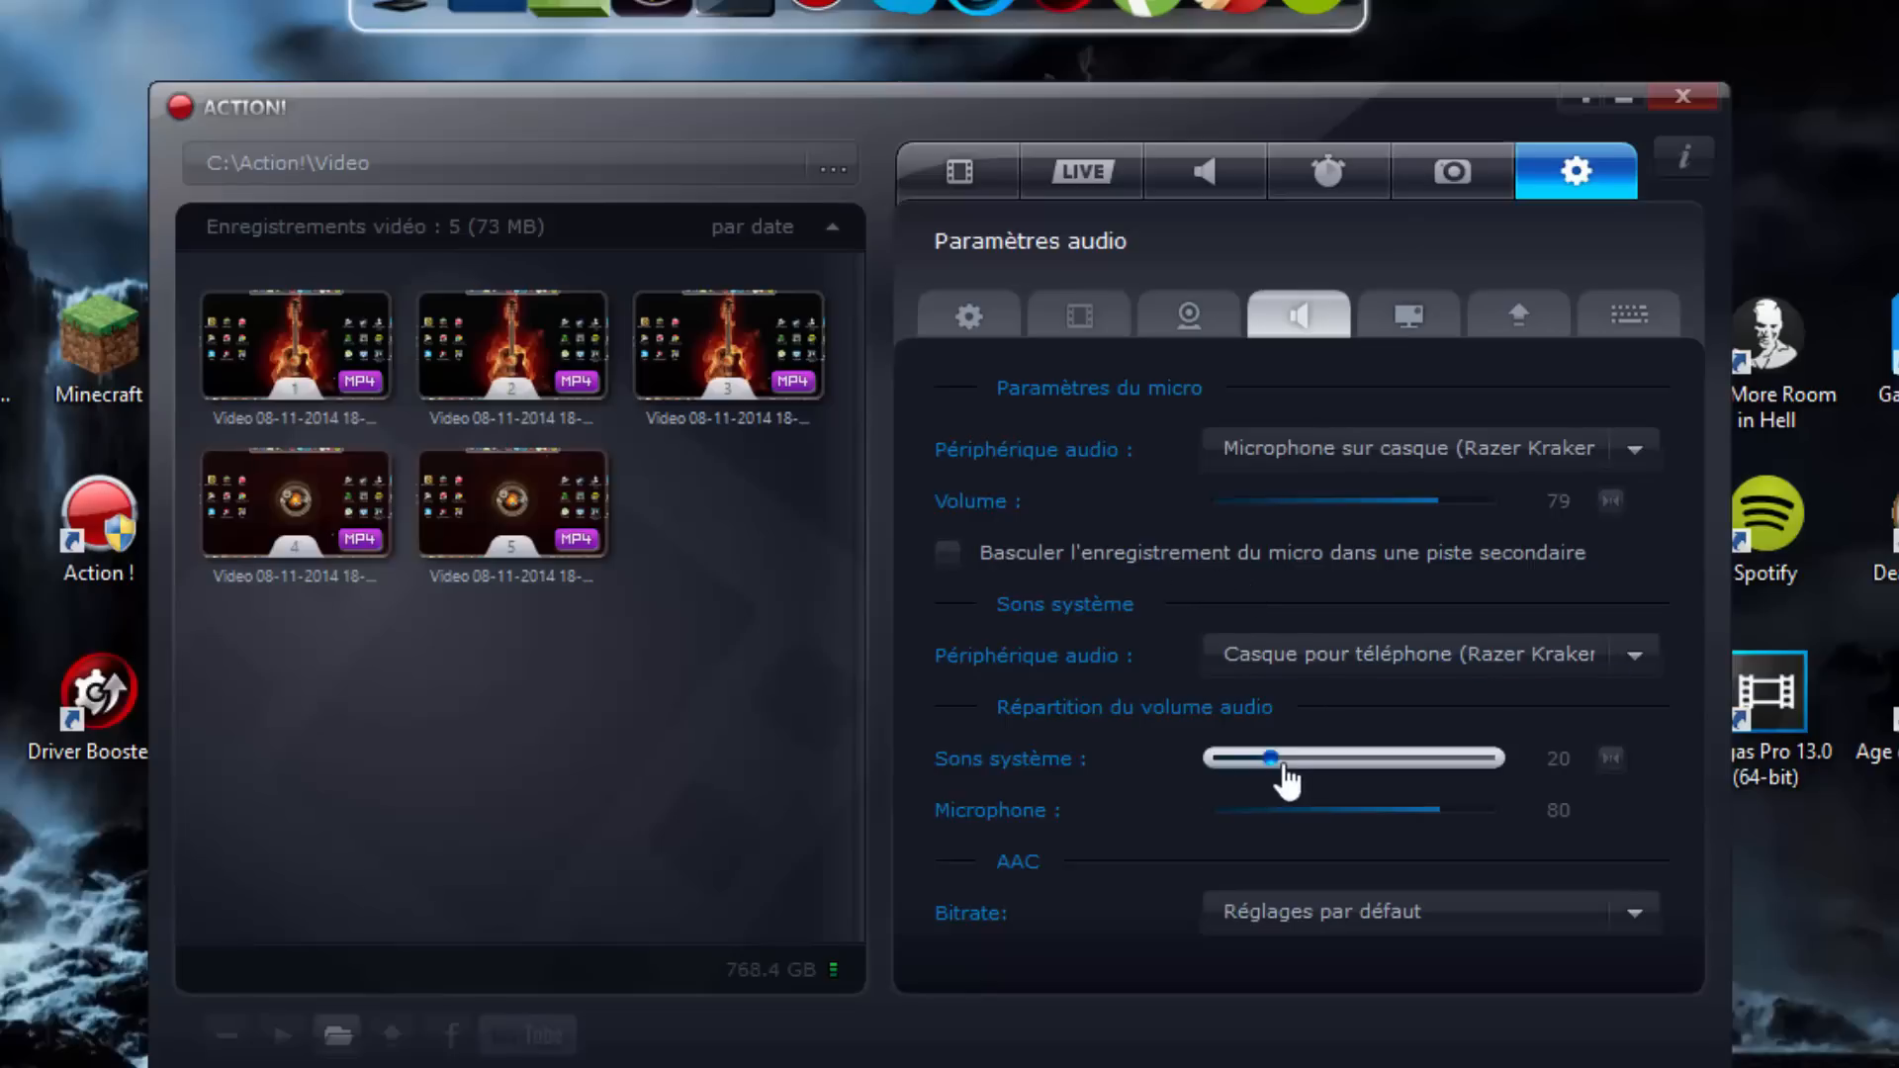
Adjust the system sounds level to 20 and the microphone volume to 79.
mouse_move(1271, 760)
mouse_down()
mouse_move(1429, 760)
mouse_move(1231, 762)
mouse_move(1268, 761)
mouse_up()
mouse_move(1442, 499)
mouse_down()
mouse_move(1416, 499)
mouse_move(1491, 499)
mouse_move(1430, 500)
mouse_up()
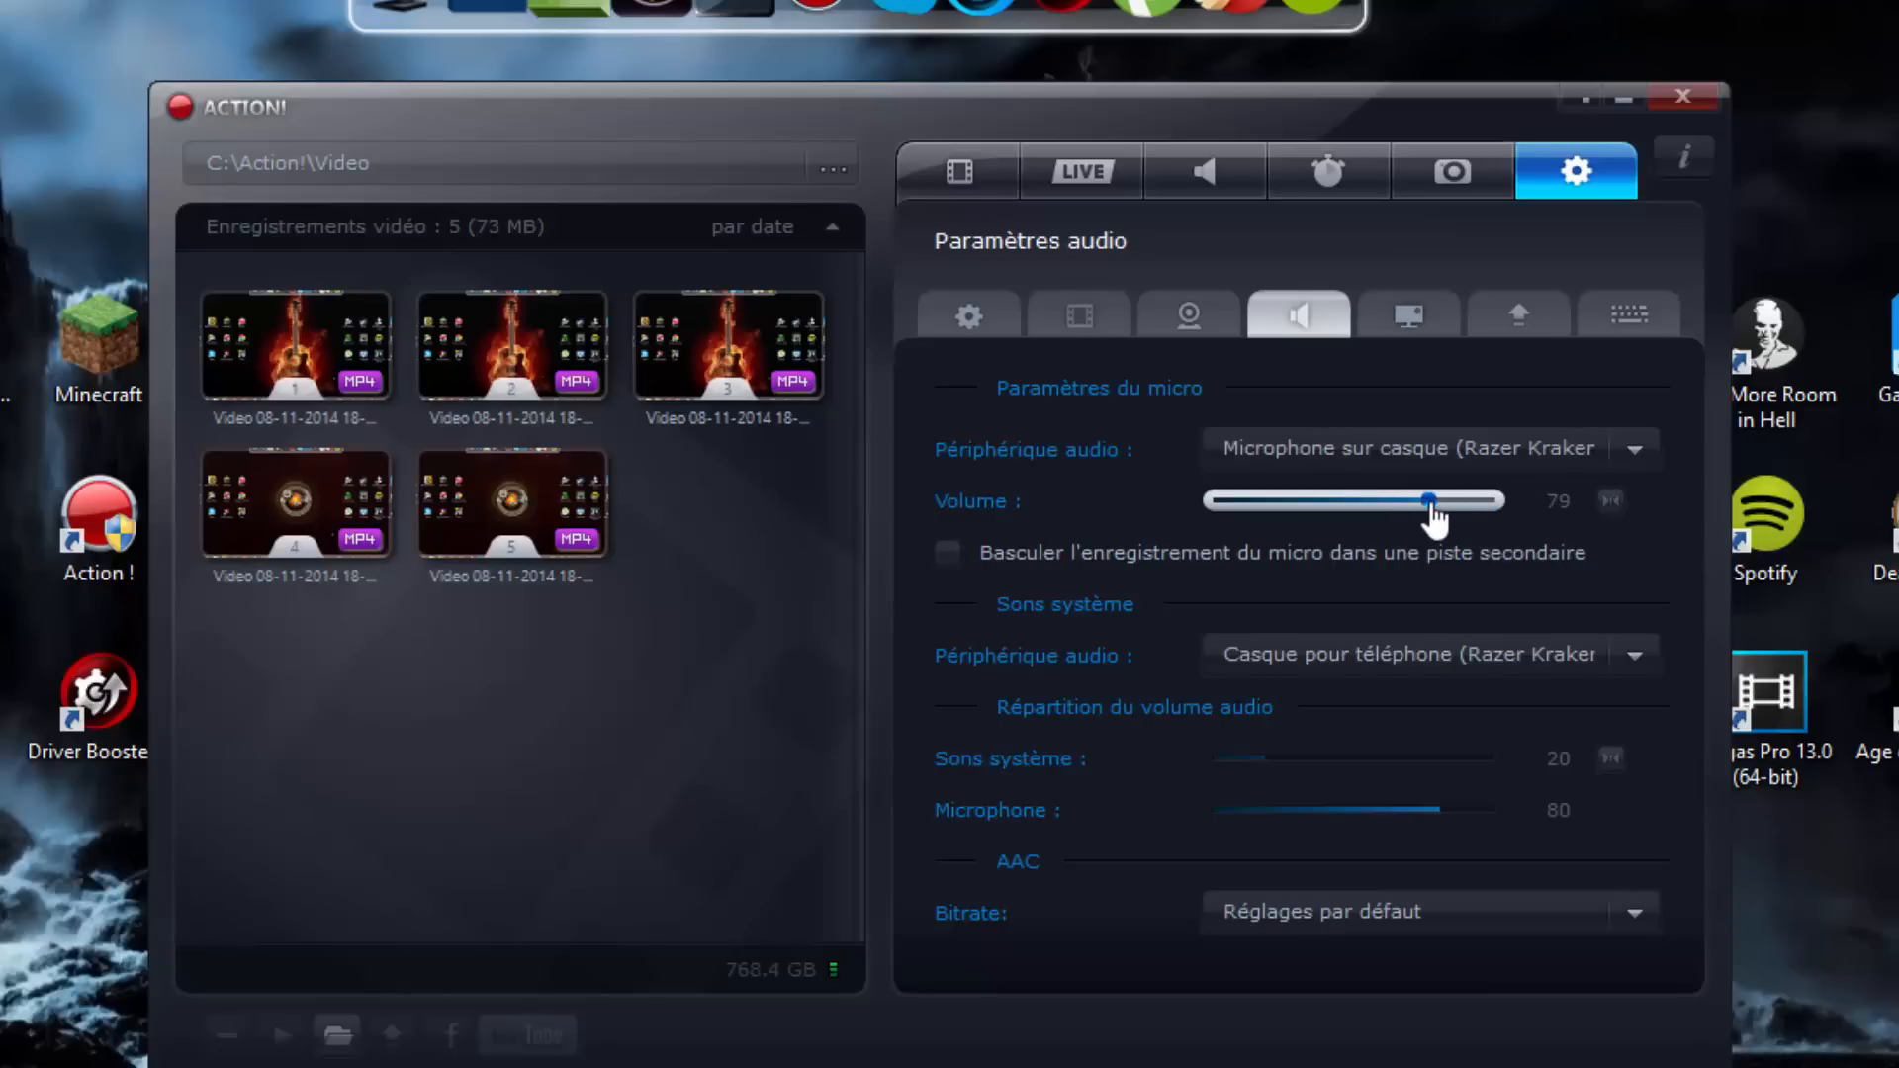
View the bitrate choices for AAC audio without changing the default setting.
click(1635, 912)
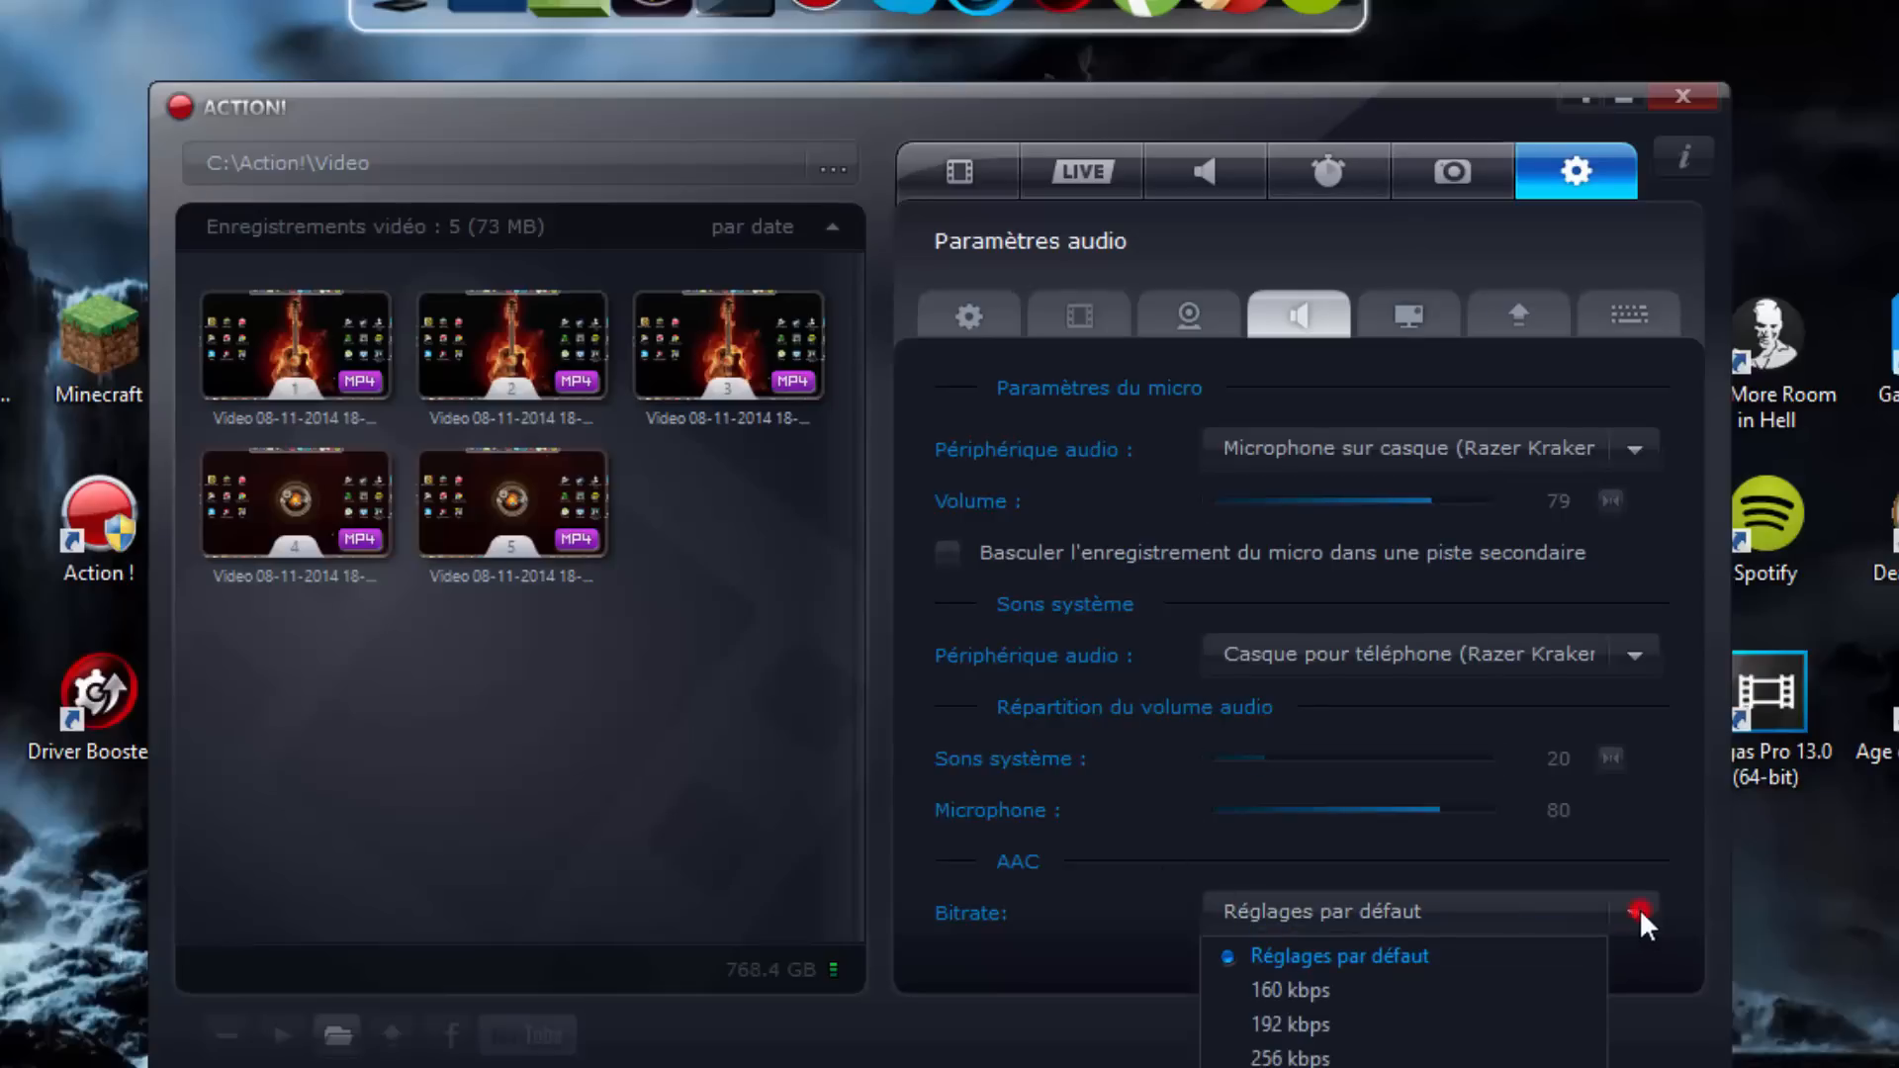
click(1490, 874)
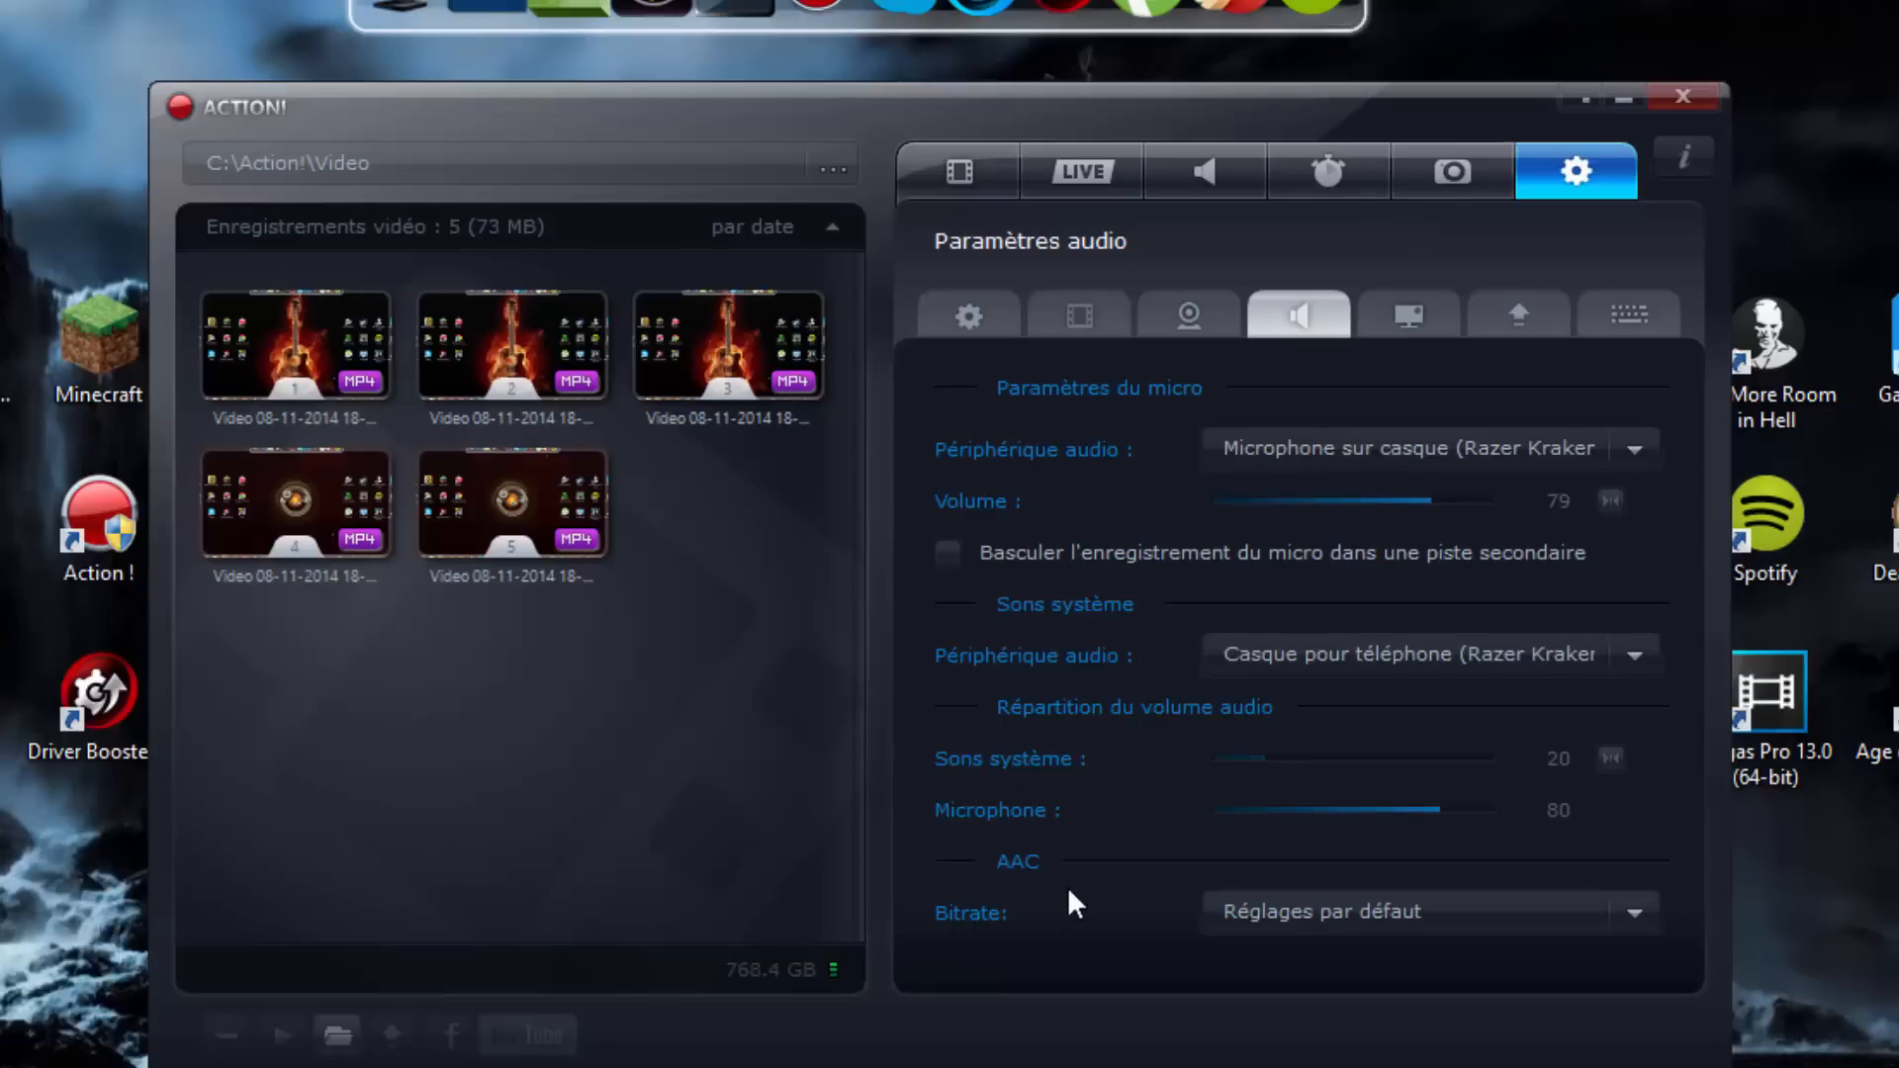
click(1635, 912)
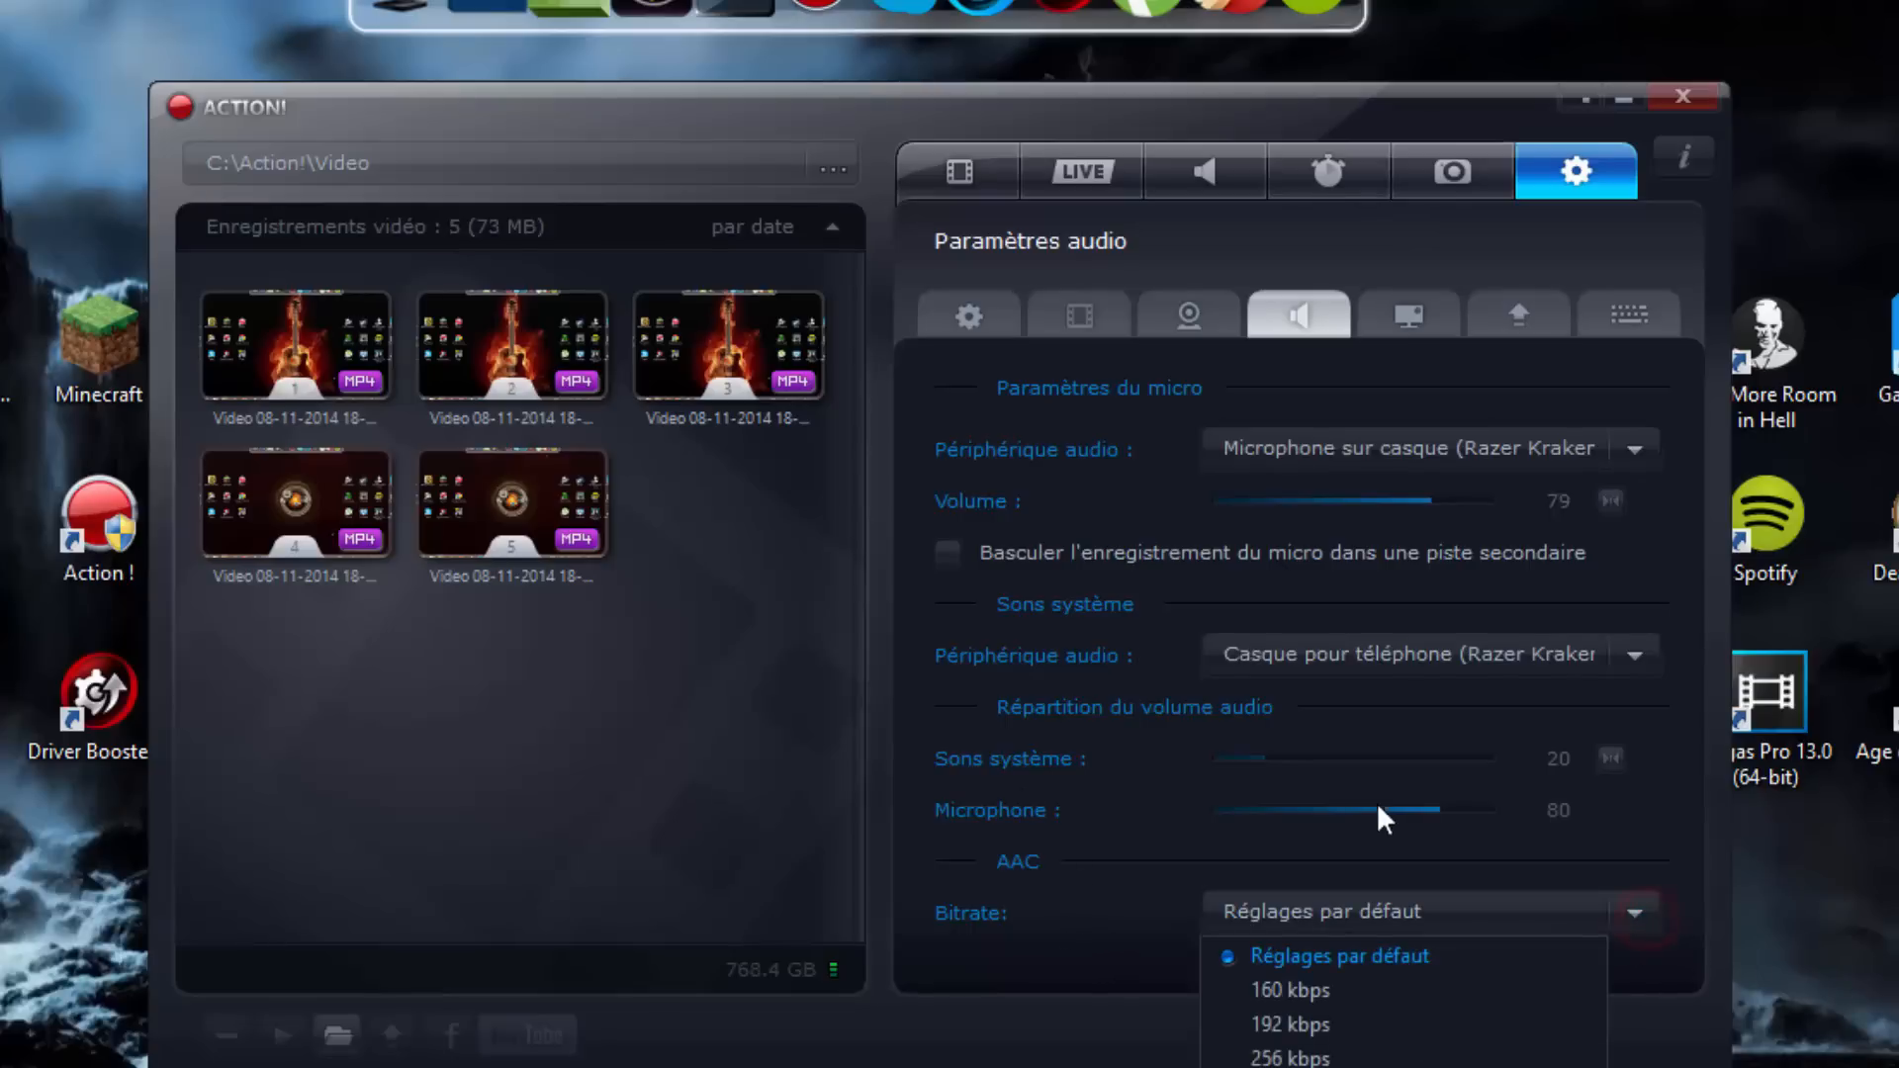
click(1350, 838)
Disable all three on-screen display (ATH) options, accept the restart notice and close the application so it can be relaunched.
click(1392, 318)
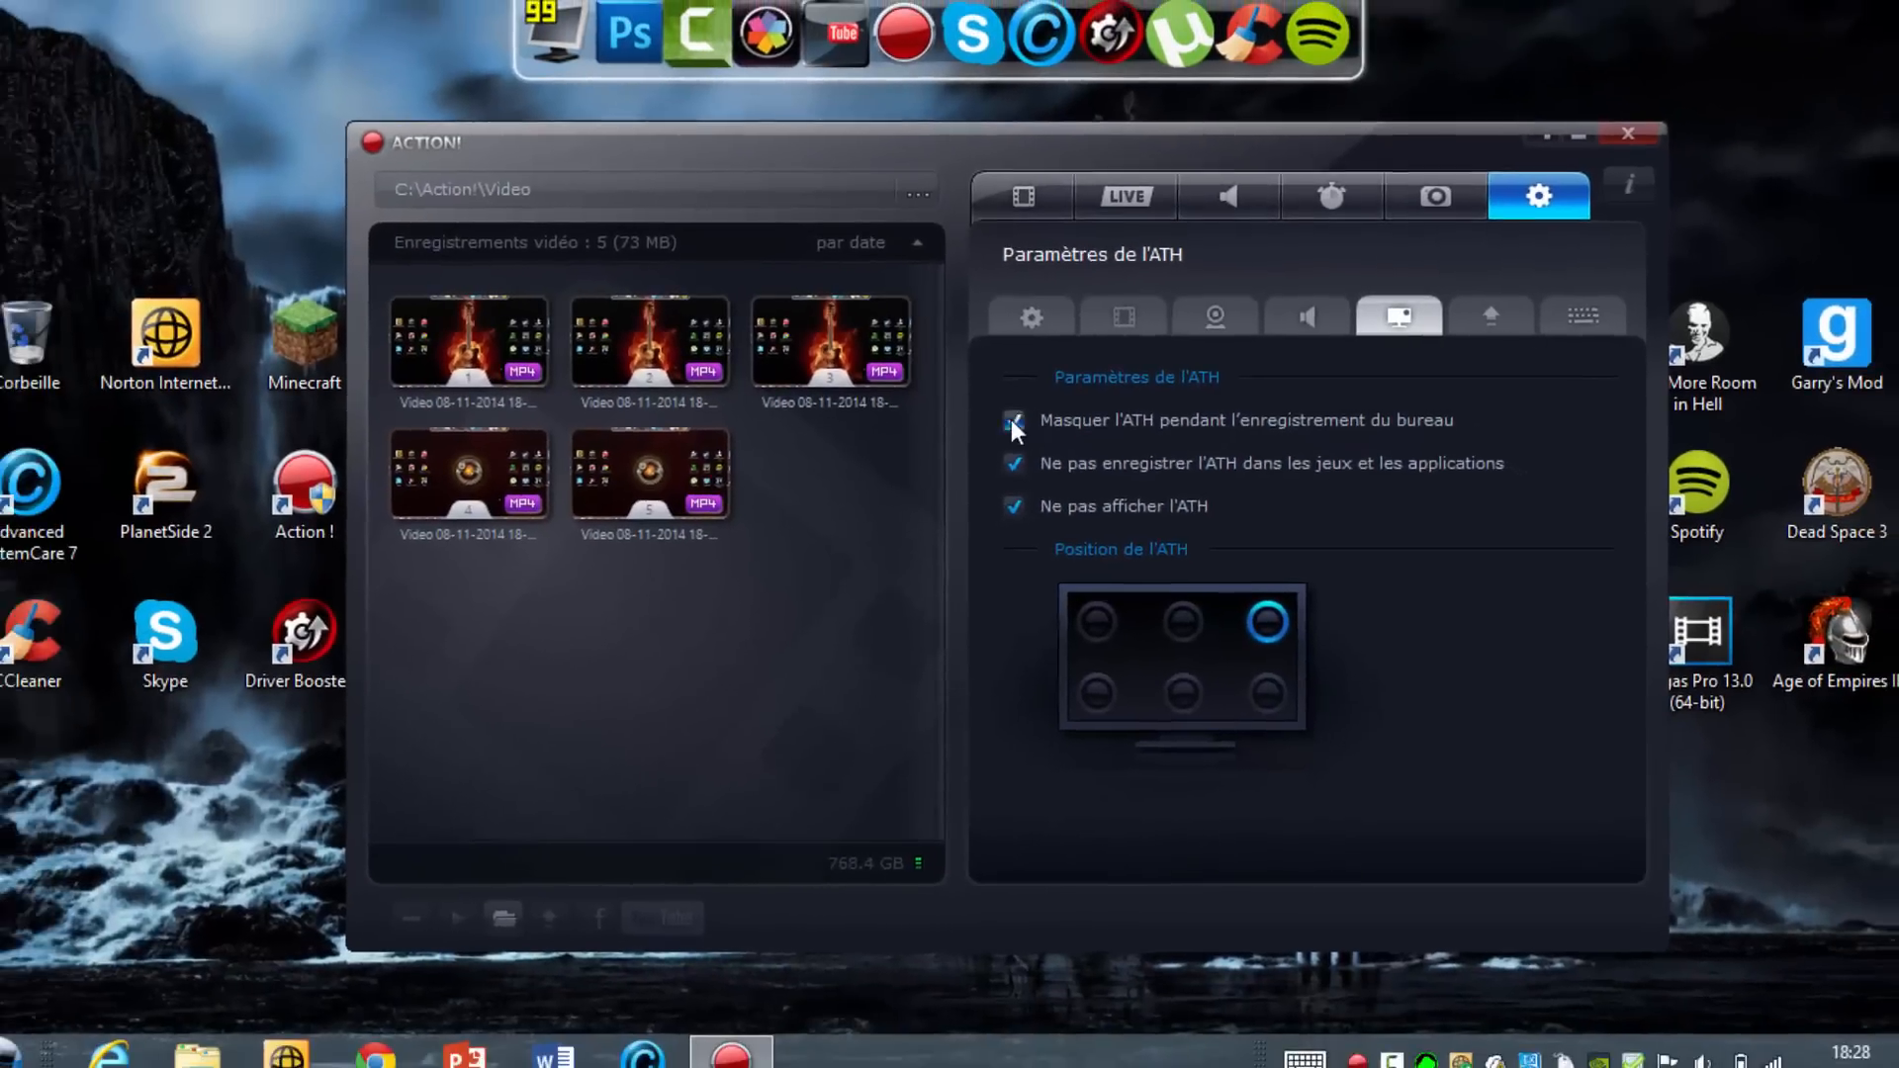
click(947, 439)
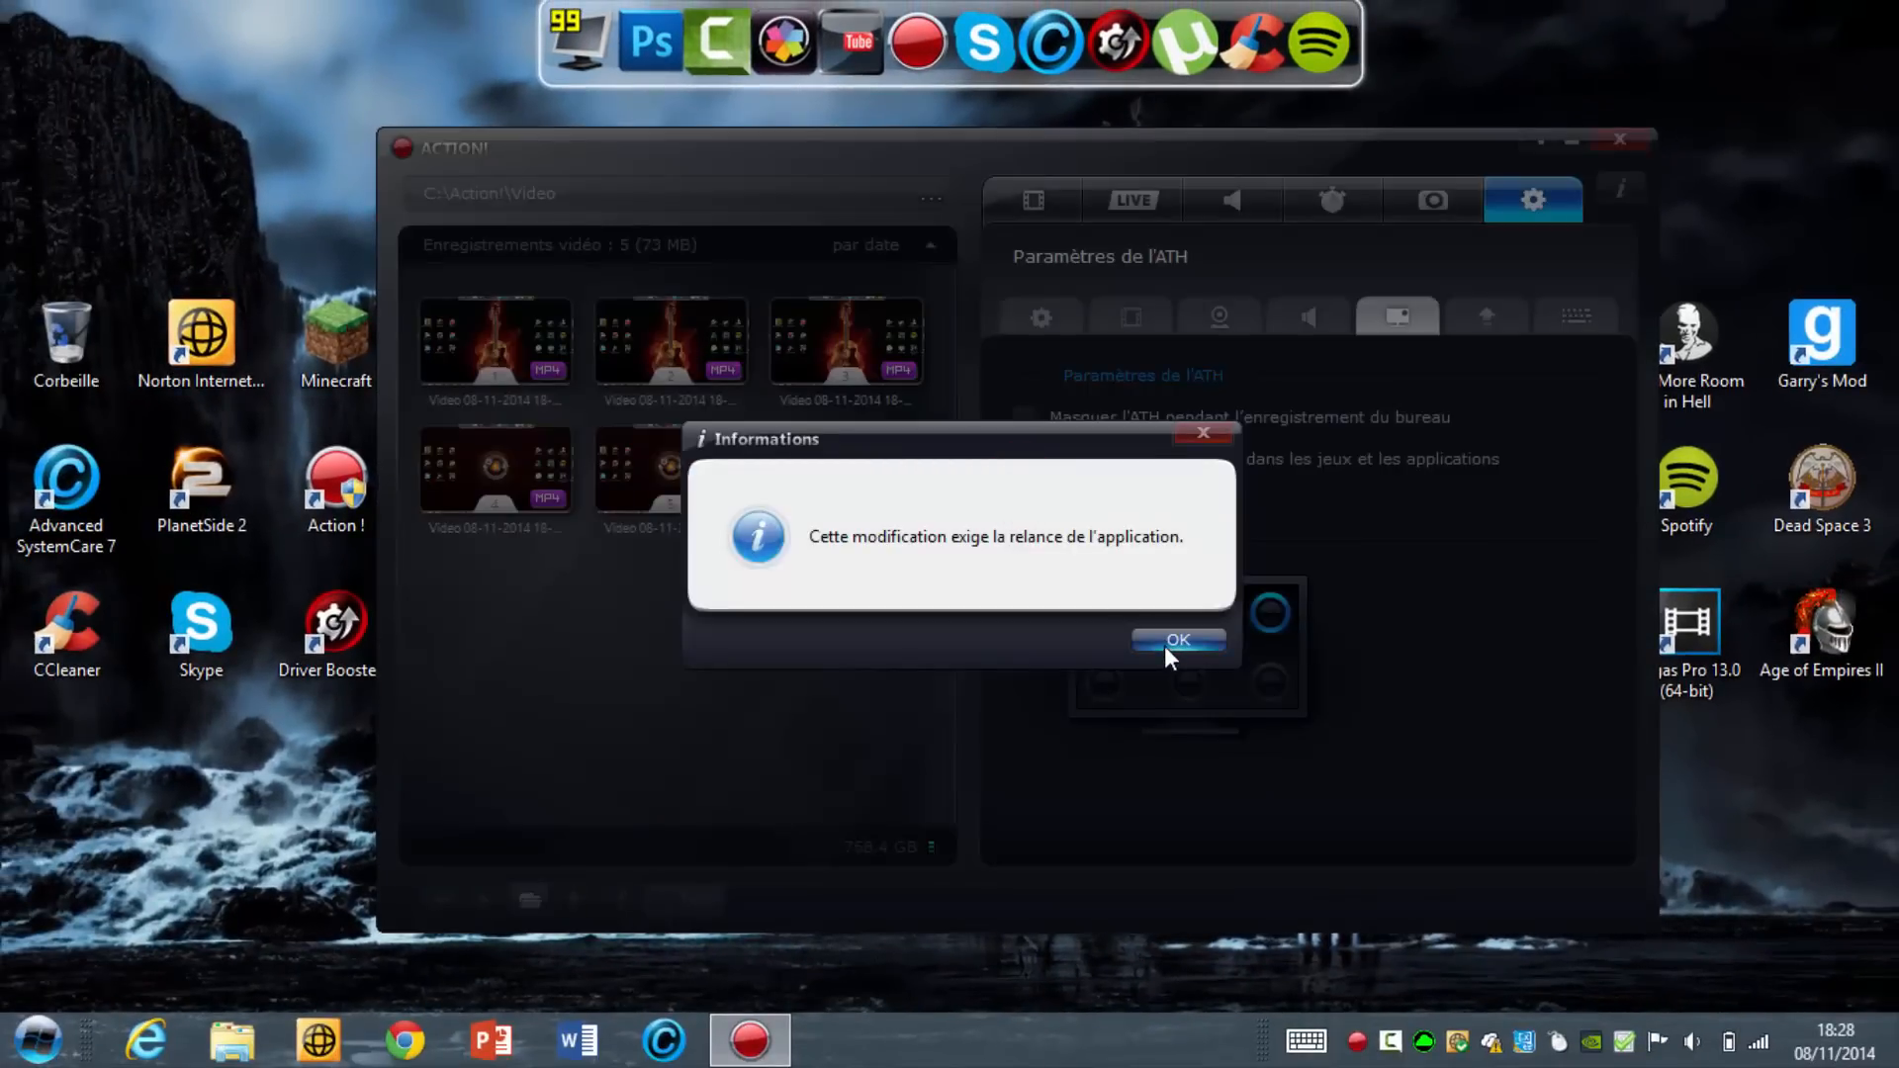
click(1175, 640)
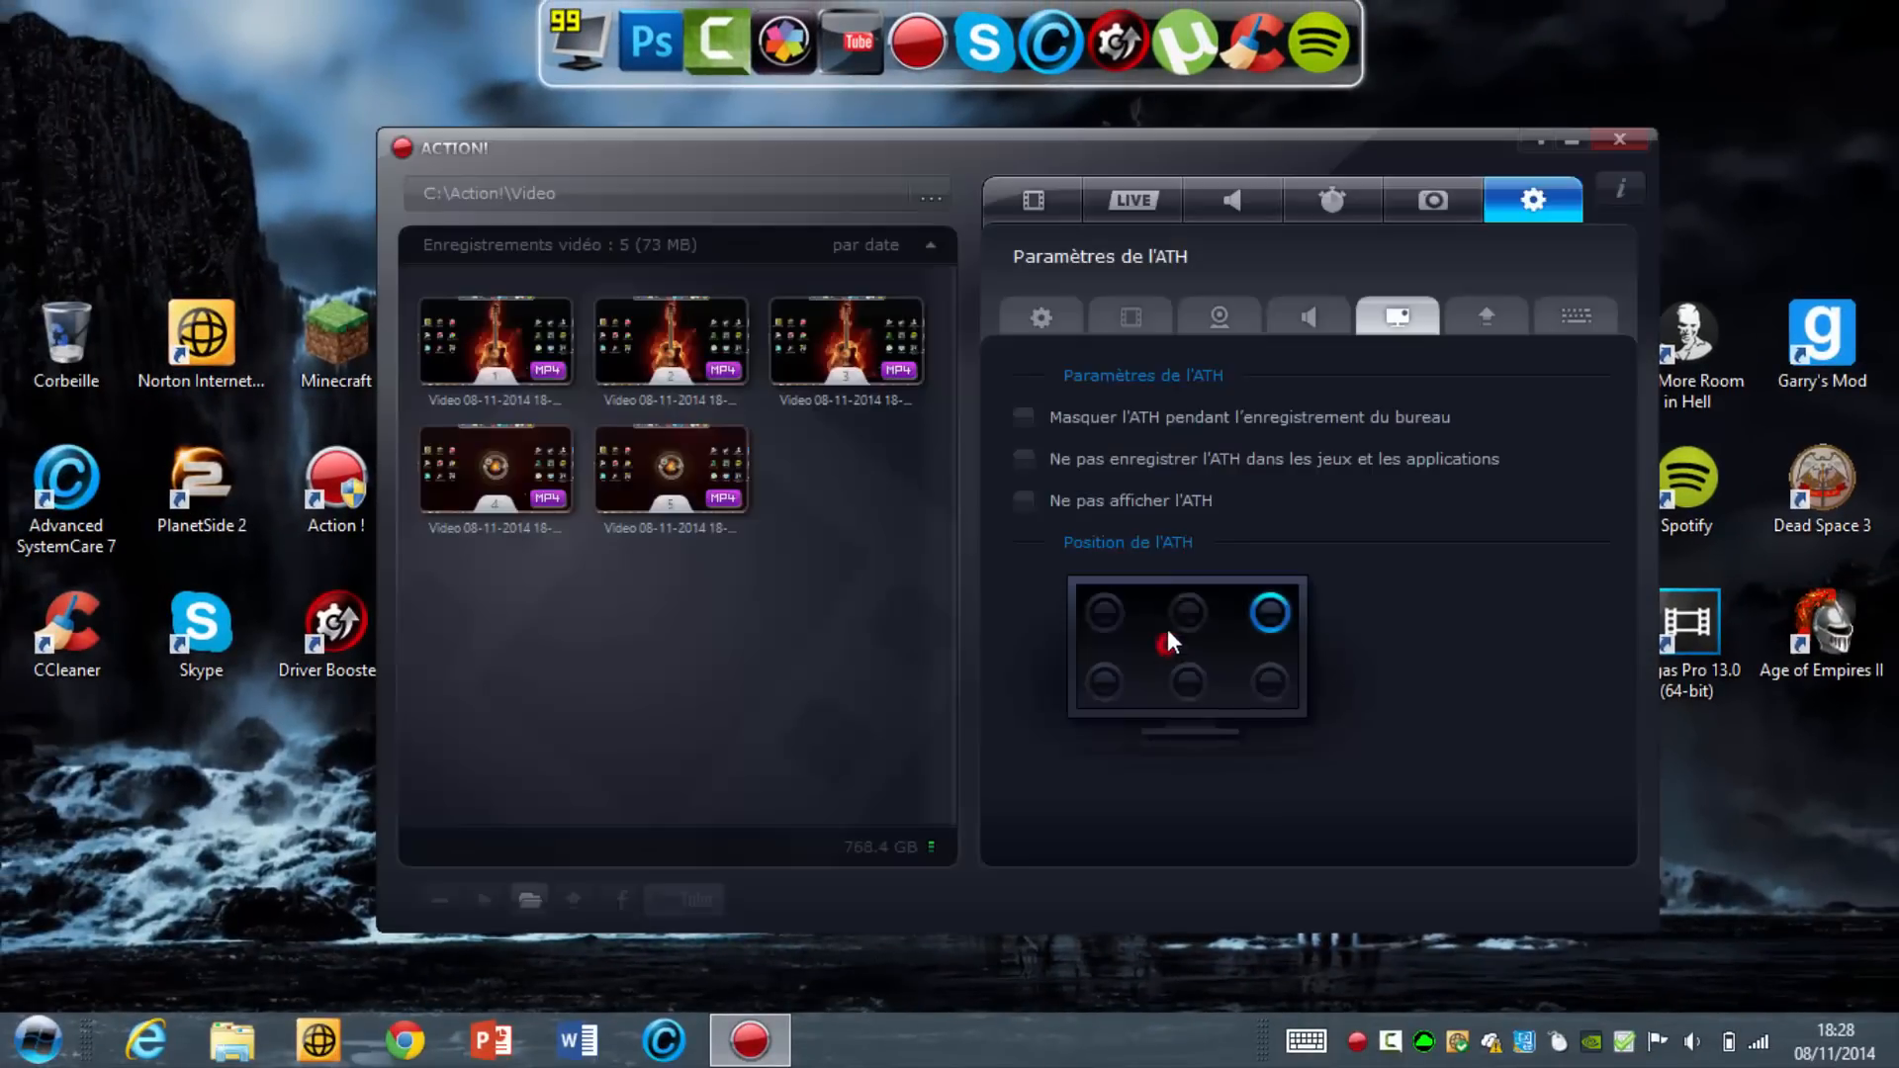
click(1619, 140)
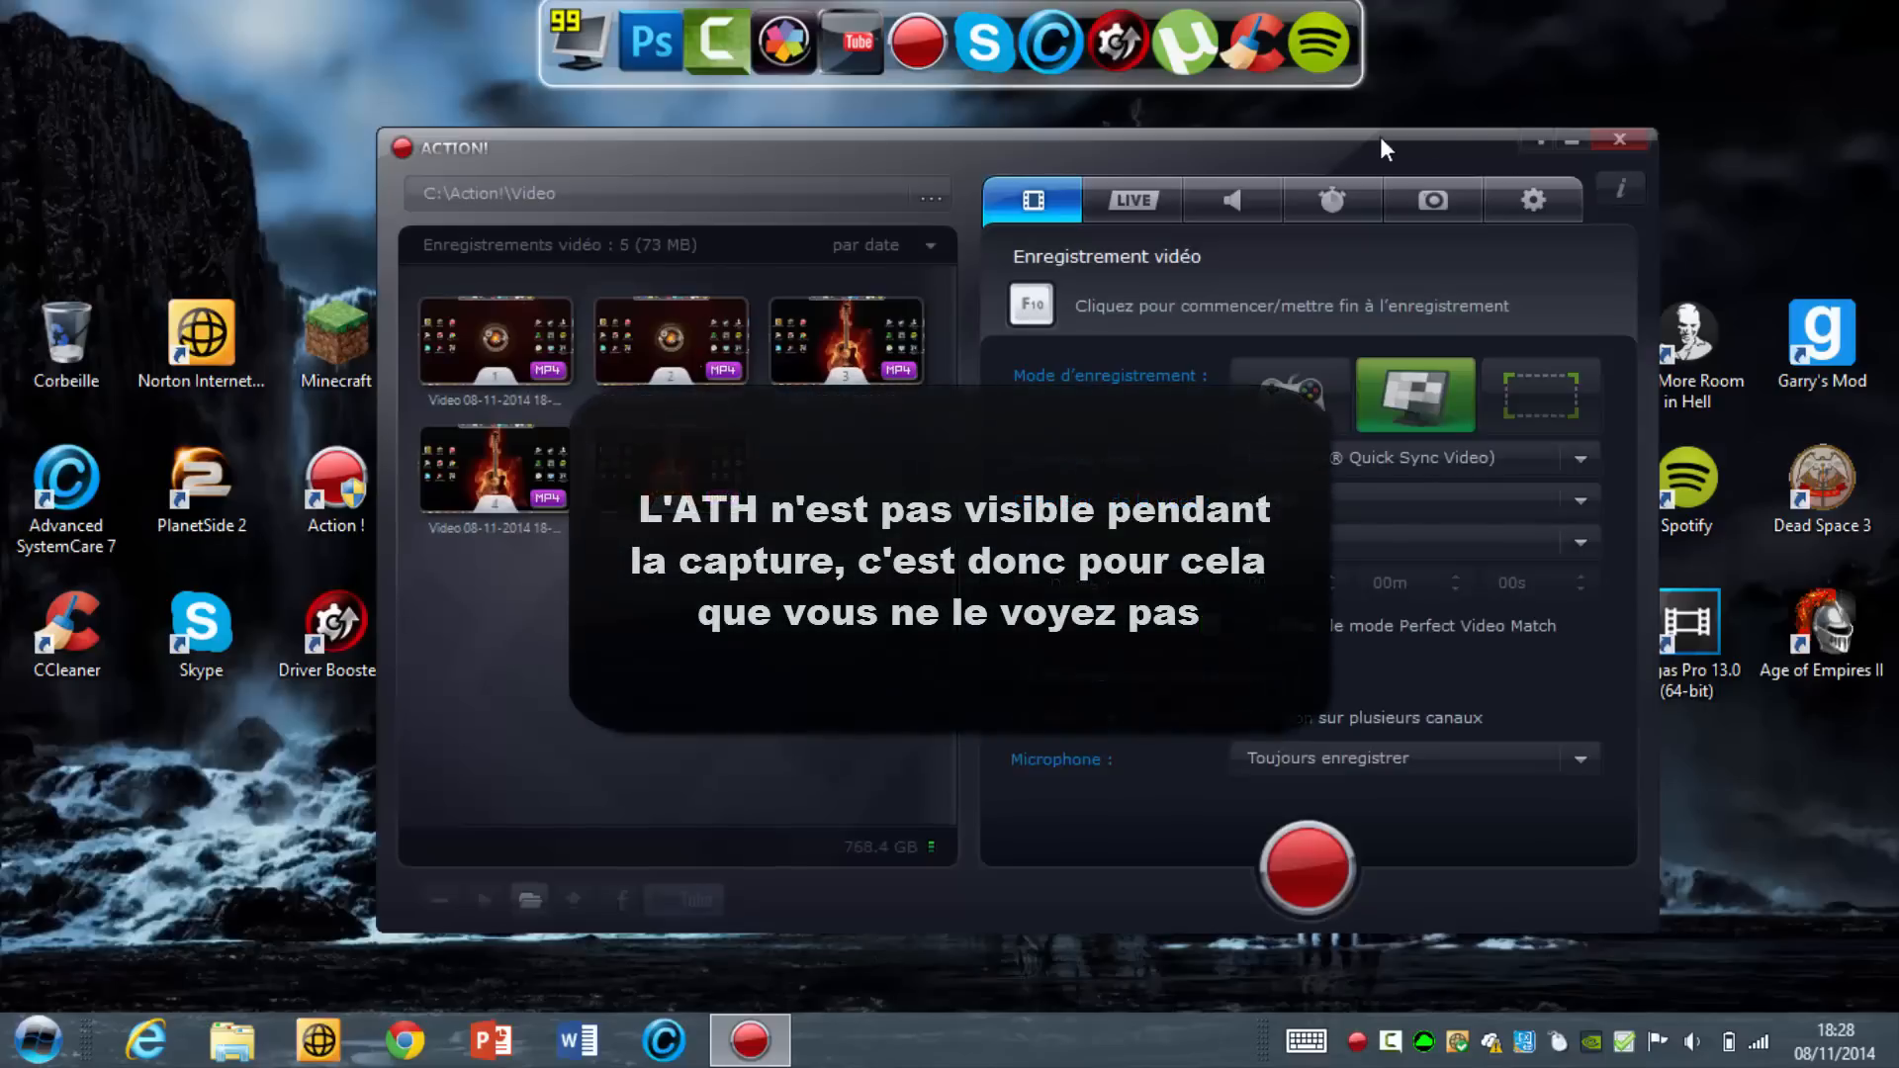
Move the relaunched Action! window aside and look over the general settings and the video recording options.
drag(1380, 137, 1273, 143)
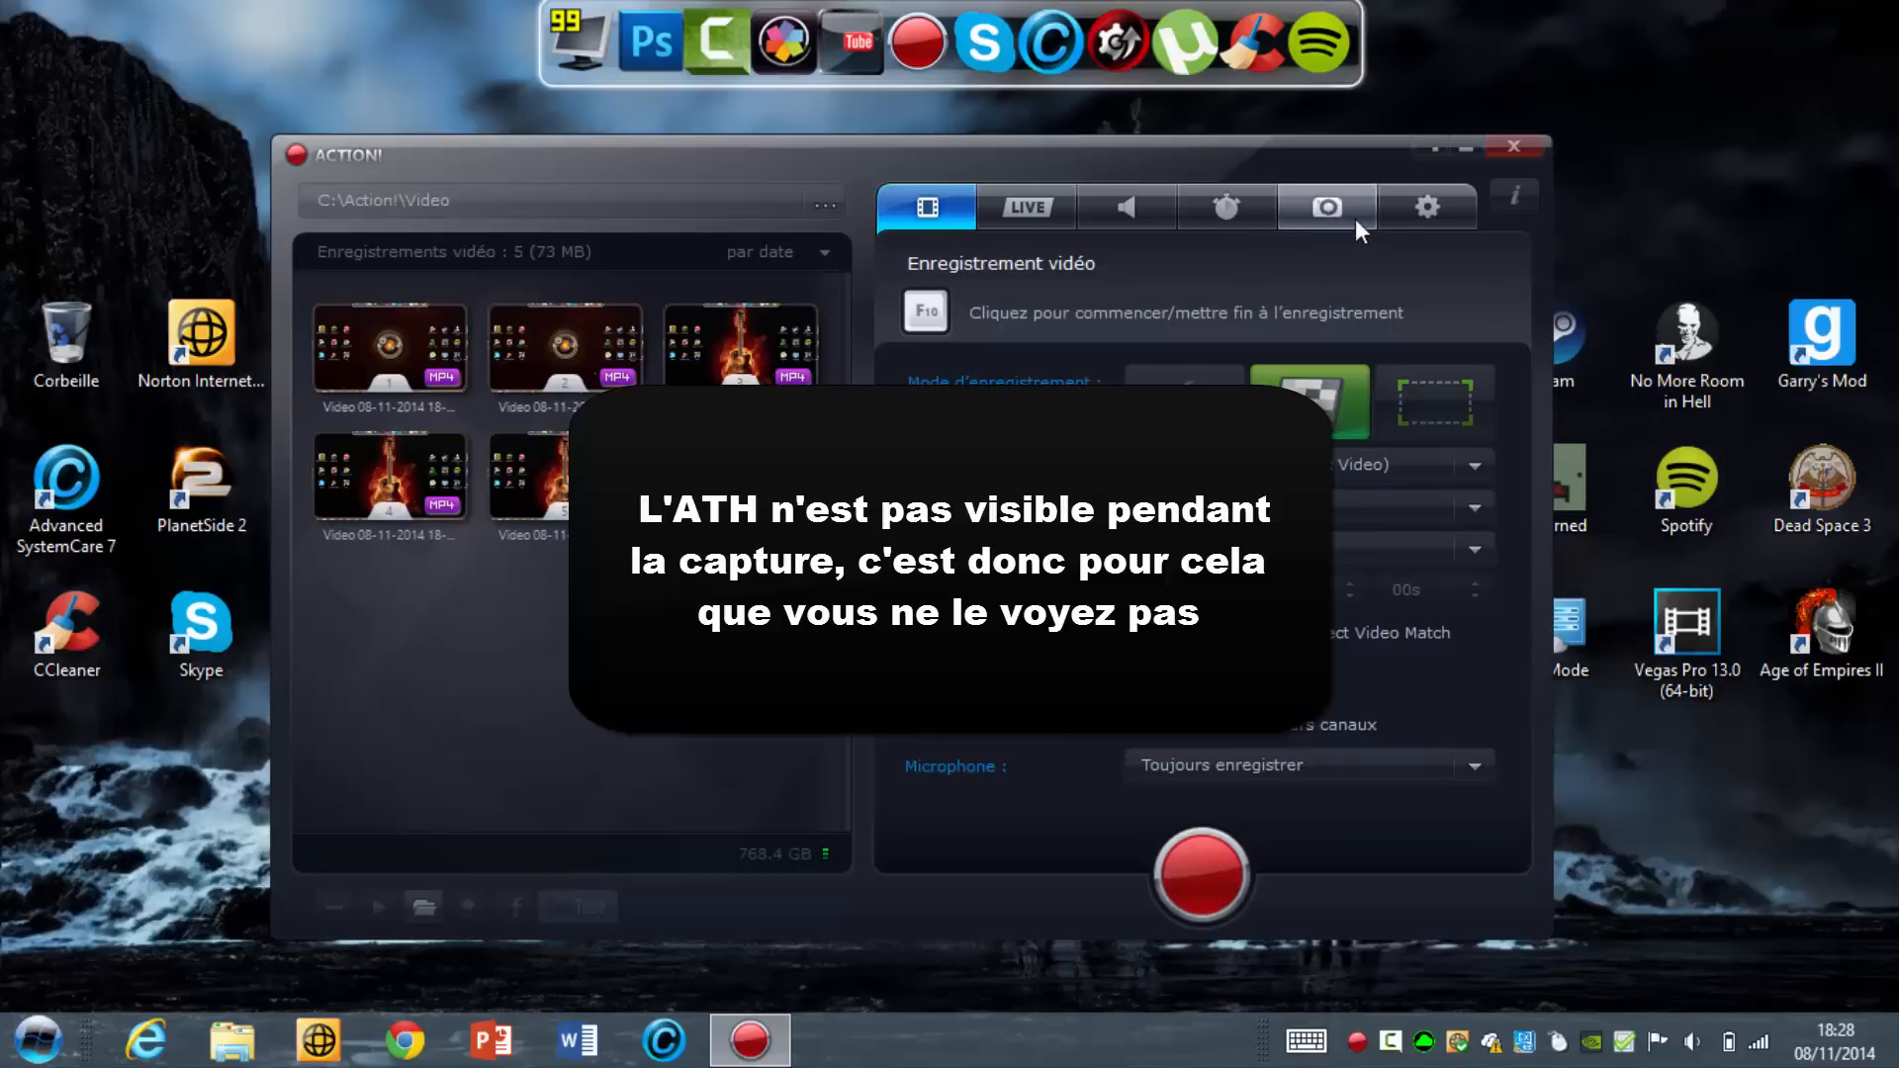
click(1398, 216)
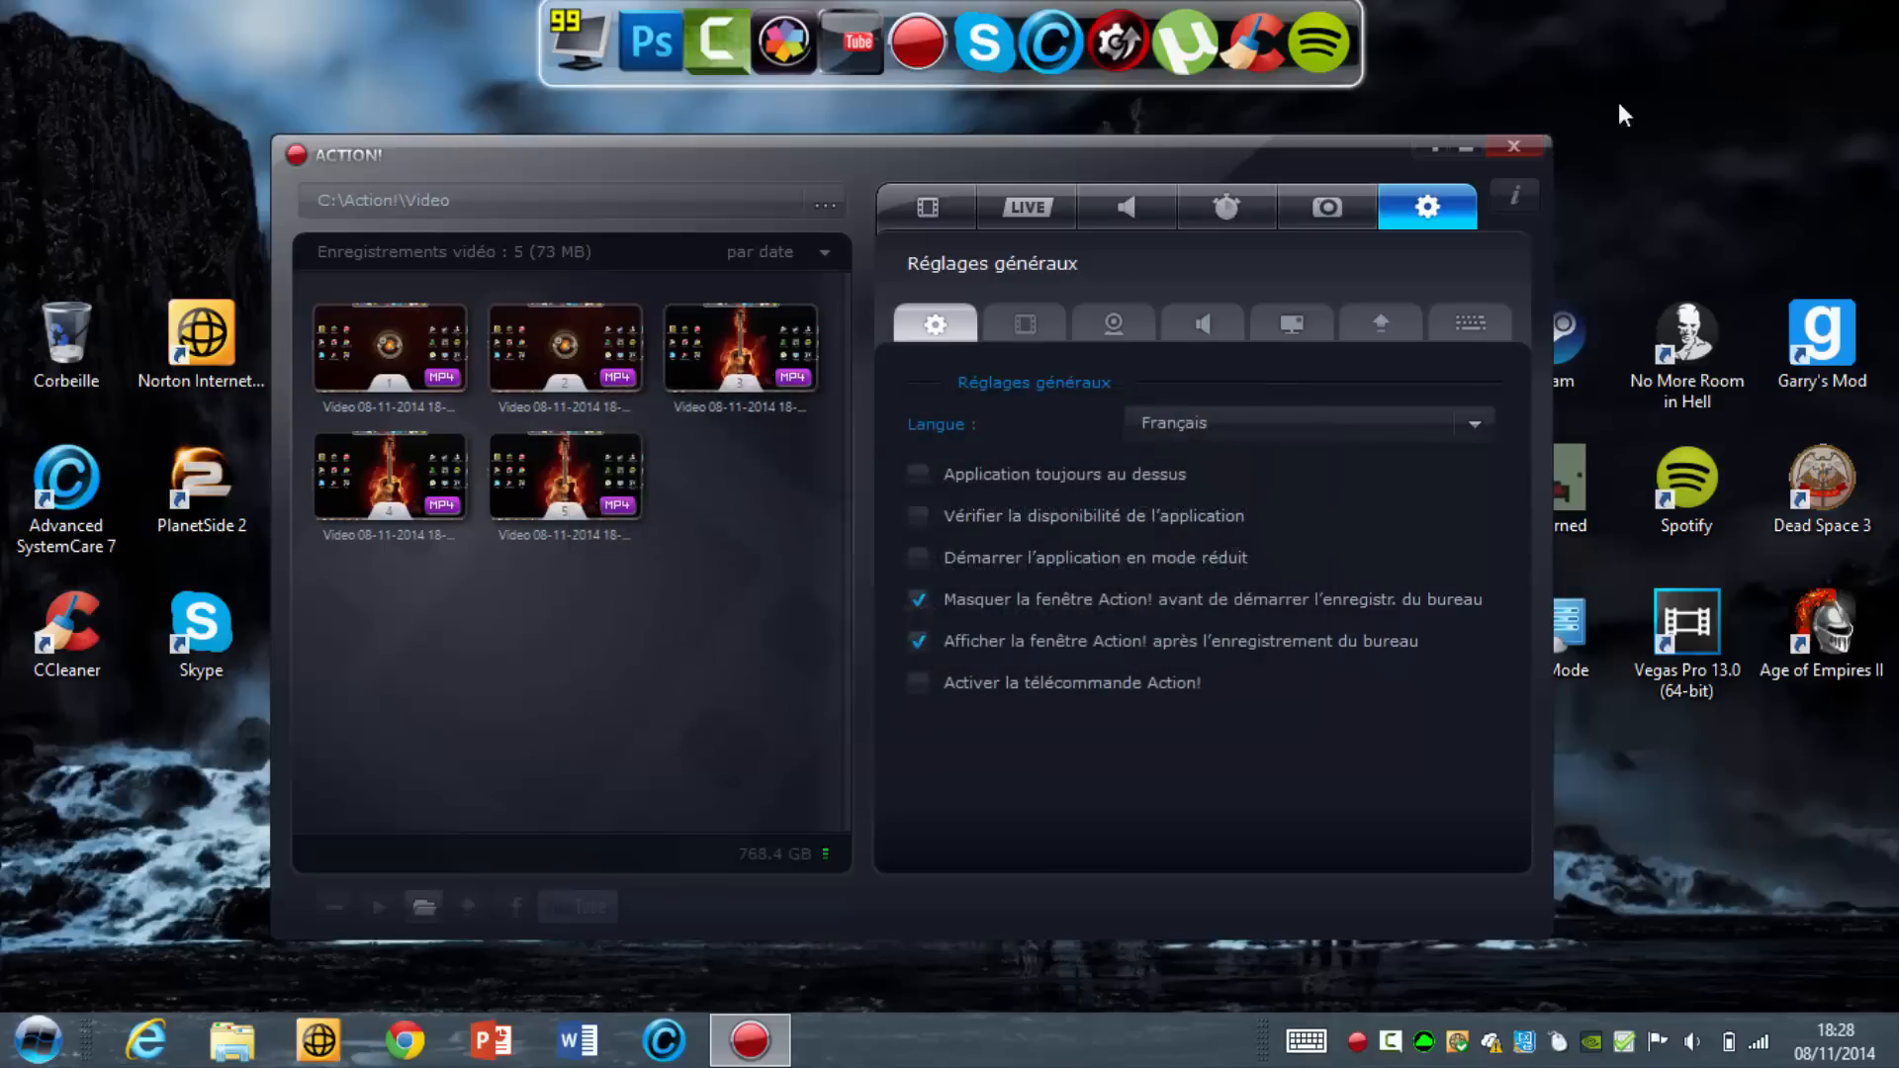
click(962, 212)
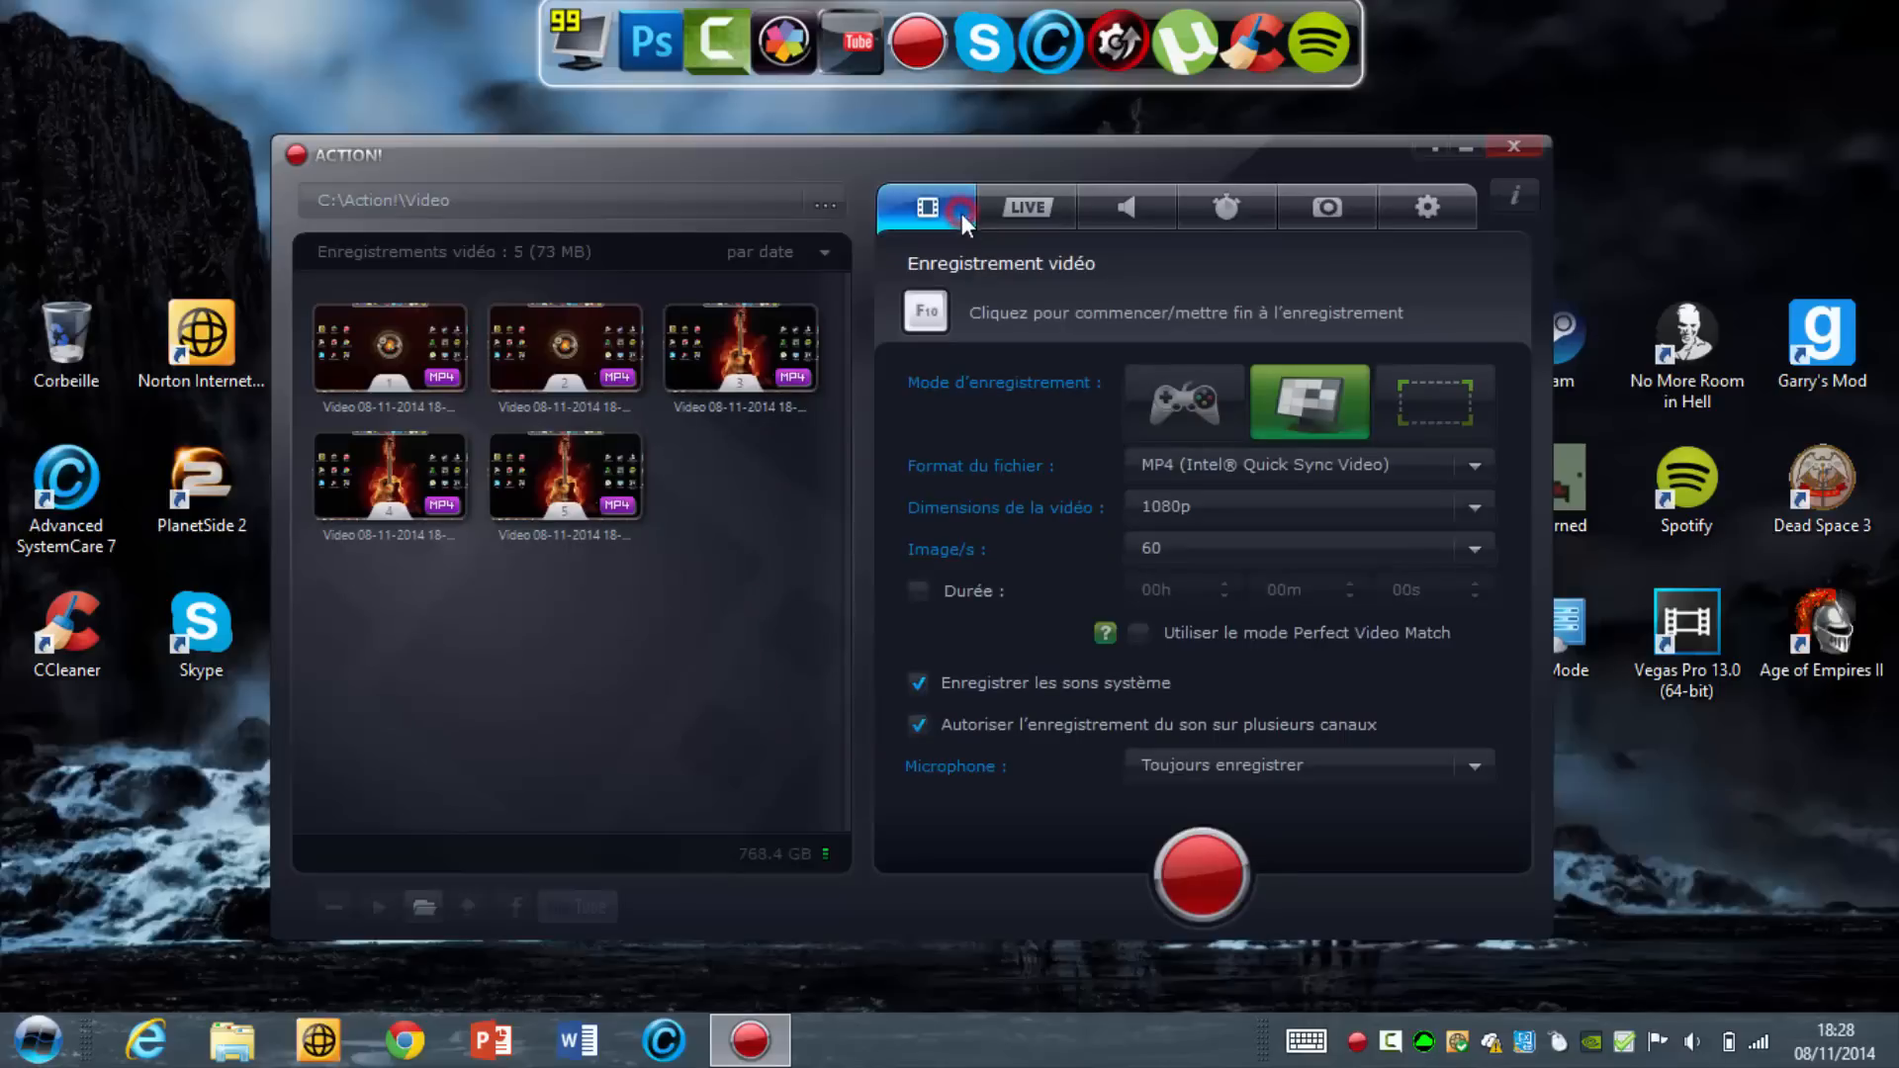
Enable hiding the ATH during desktop recording and the "Ne pas afficher l'ATH" option, accepting the restart notice.
click(1422, 208)
click(1292, 323)
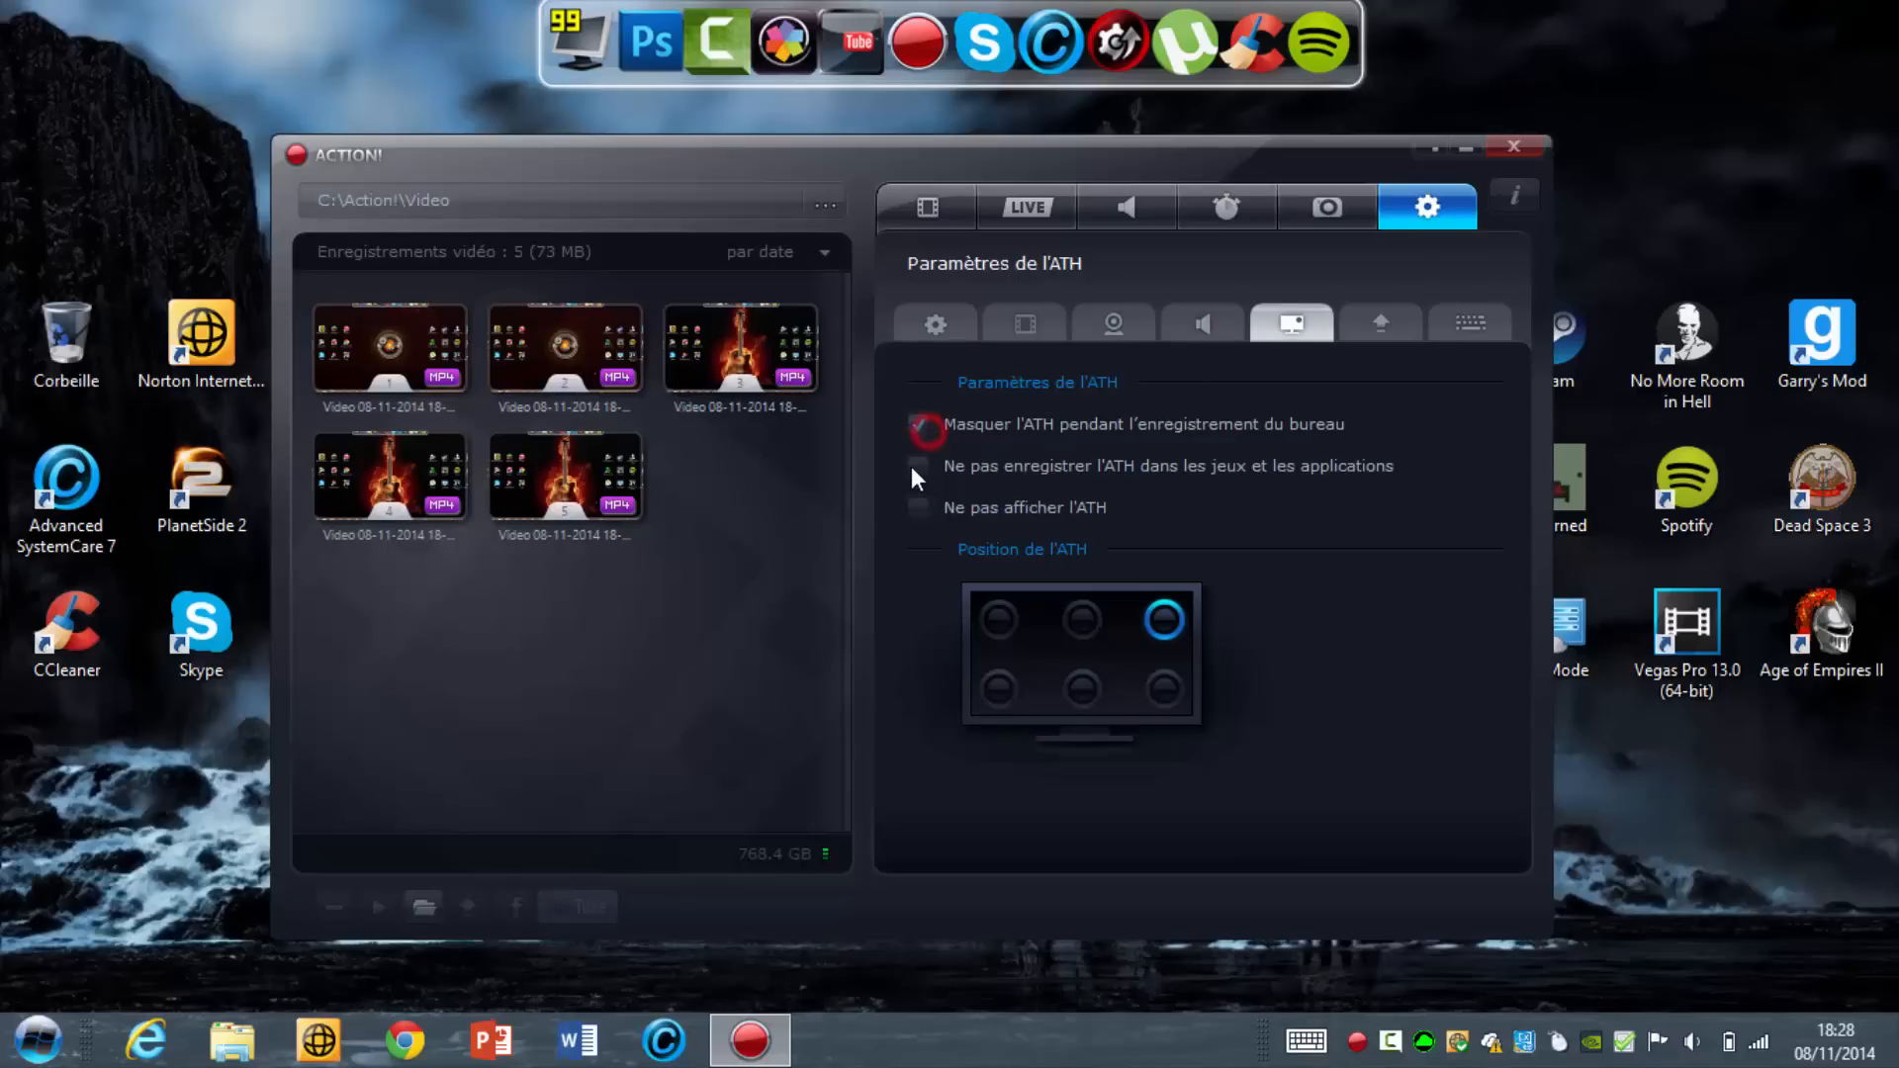
click(917, 508)
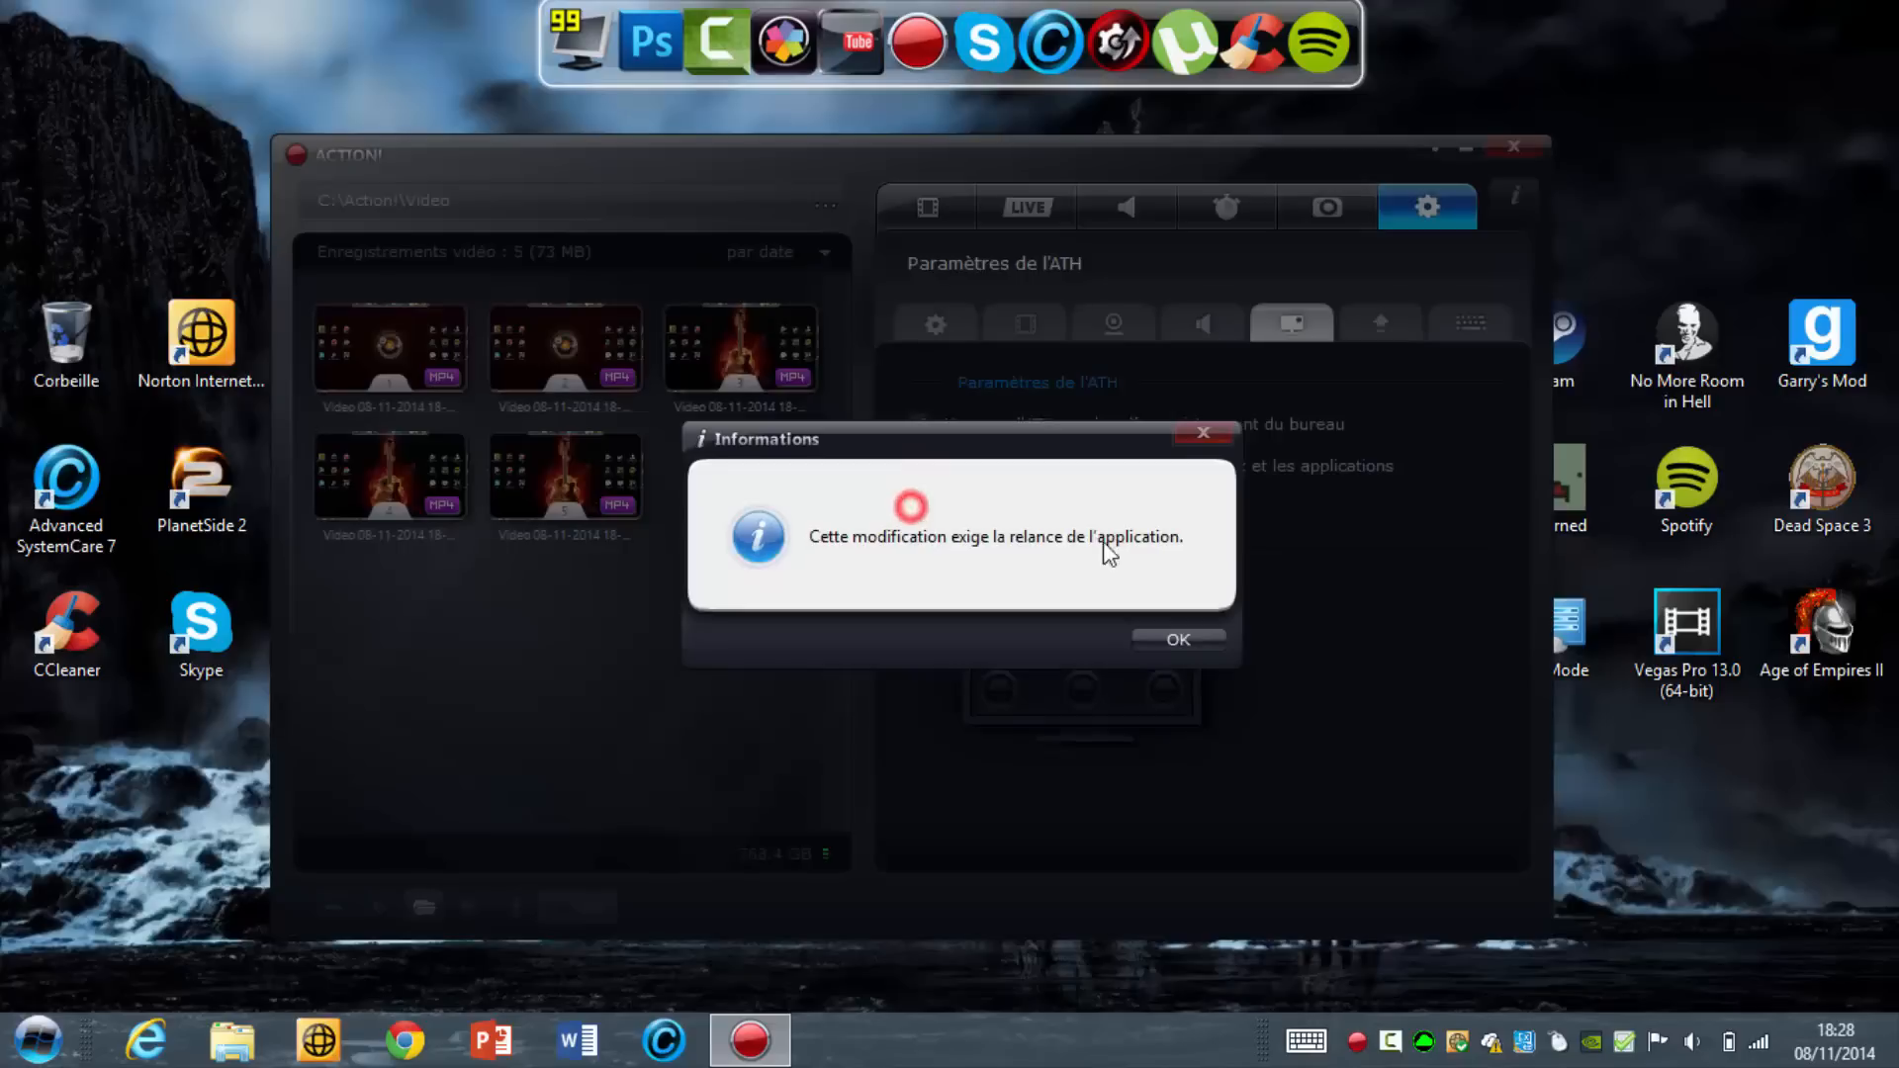
click(1159, 626)
In the export settings, enable hardware acceleration for video encoding with Intel Quick Sync Video.
click(1399, 327)
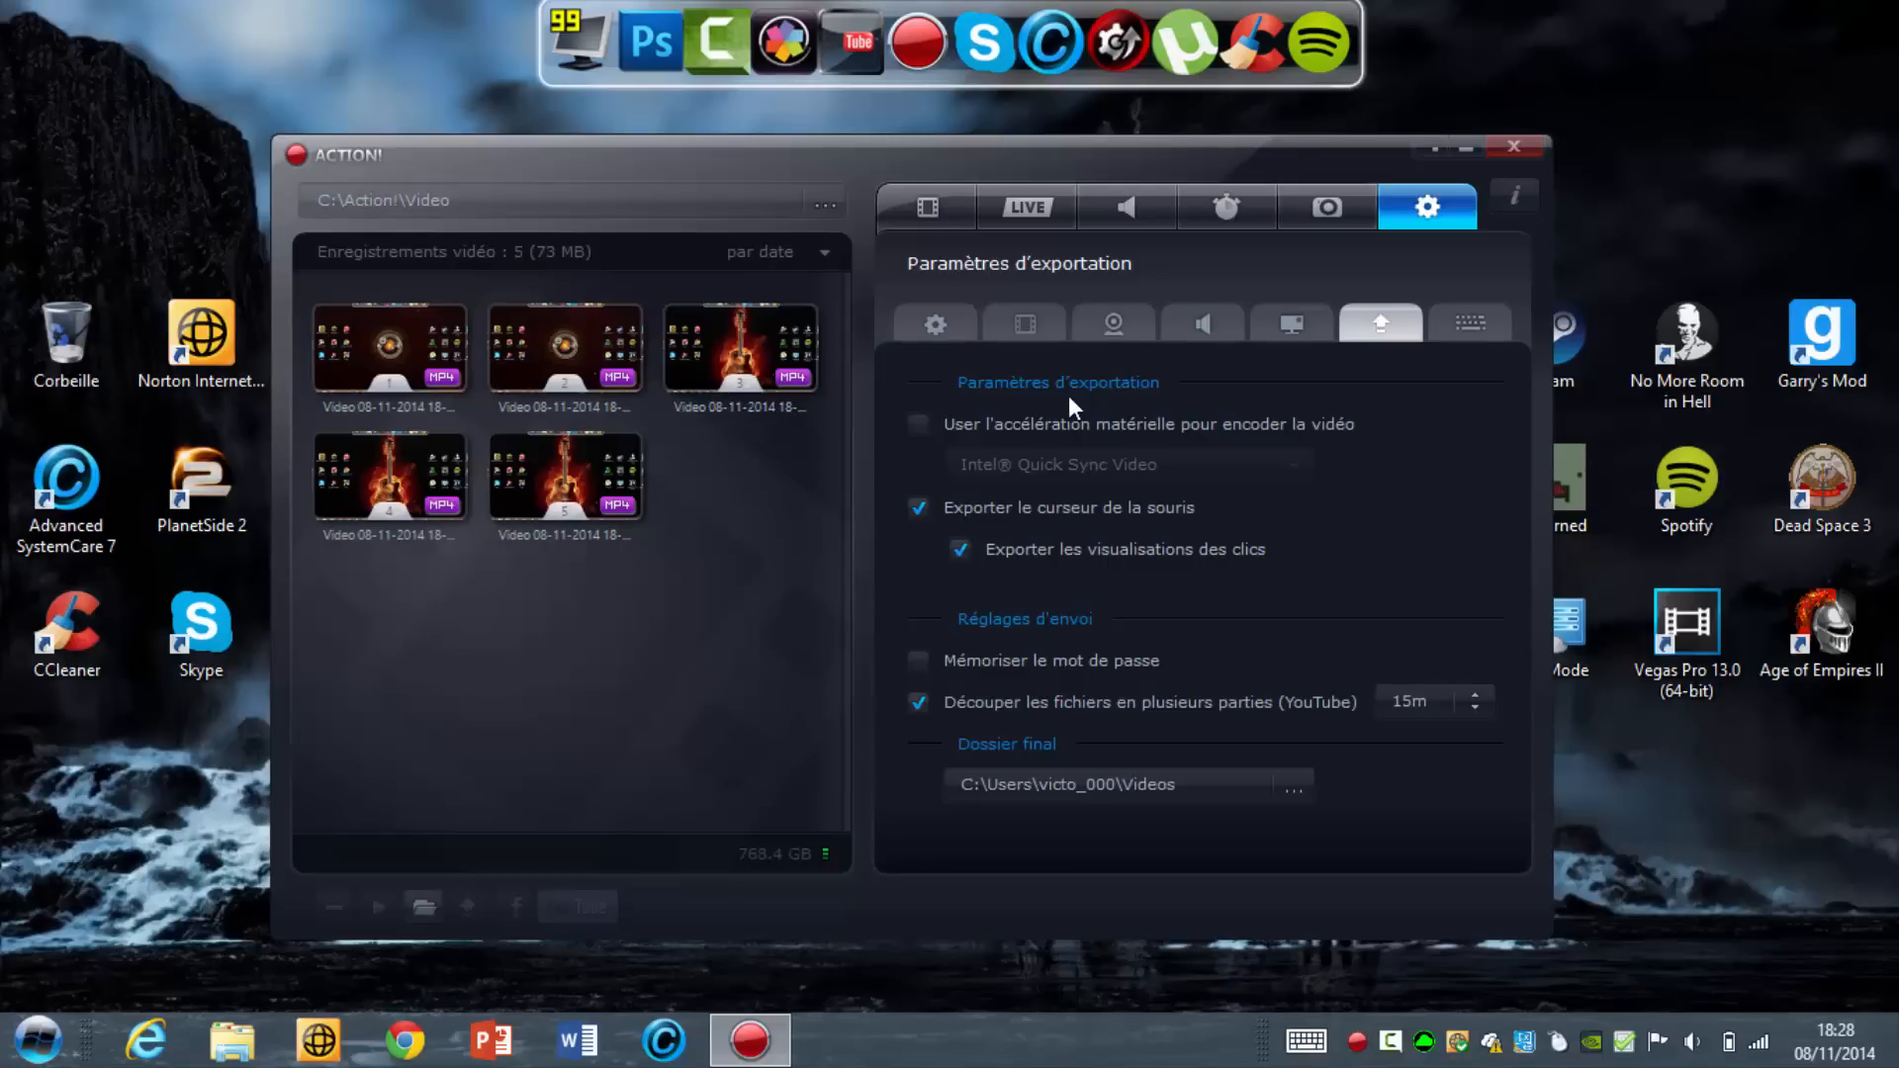
click(919, 427)
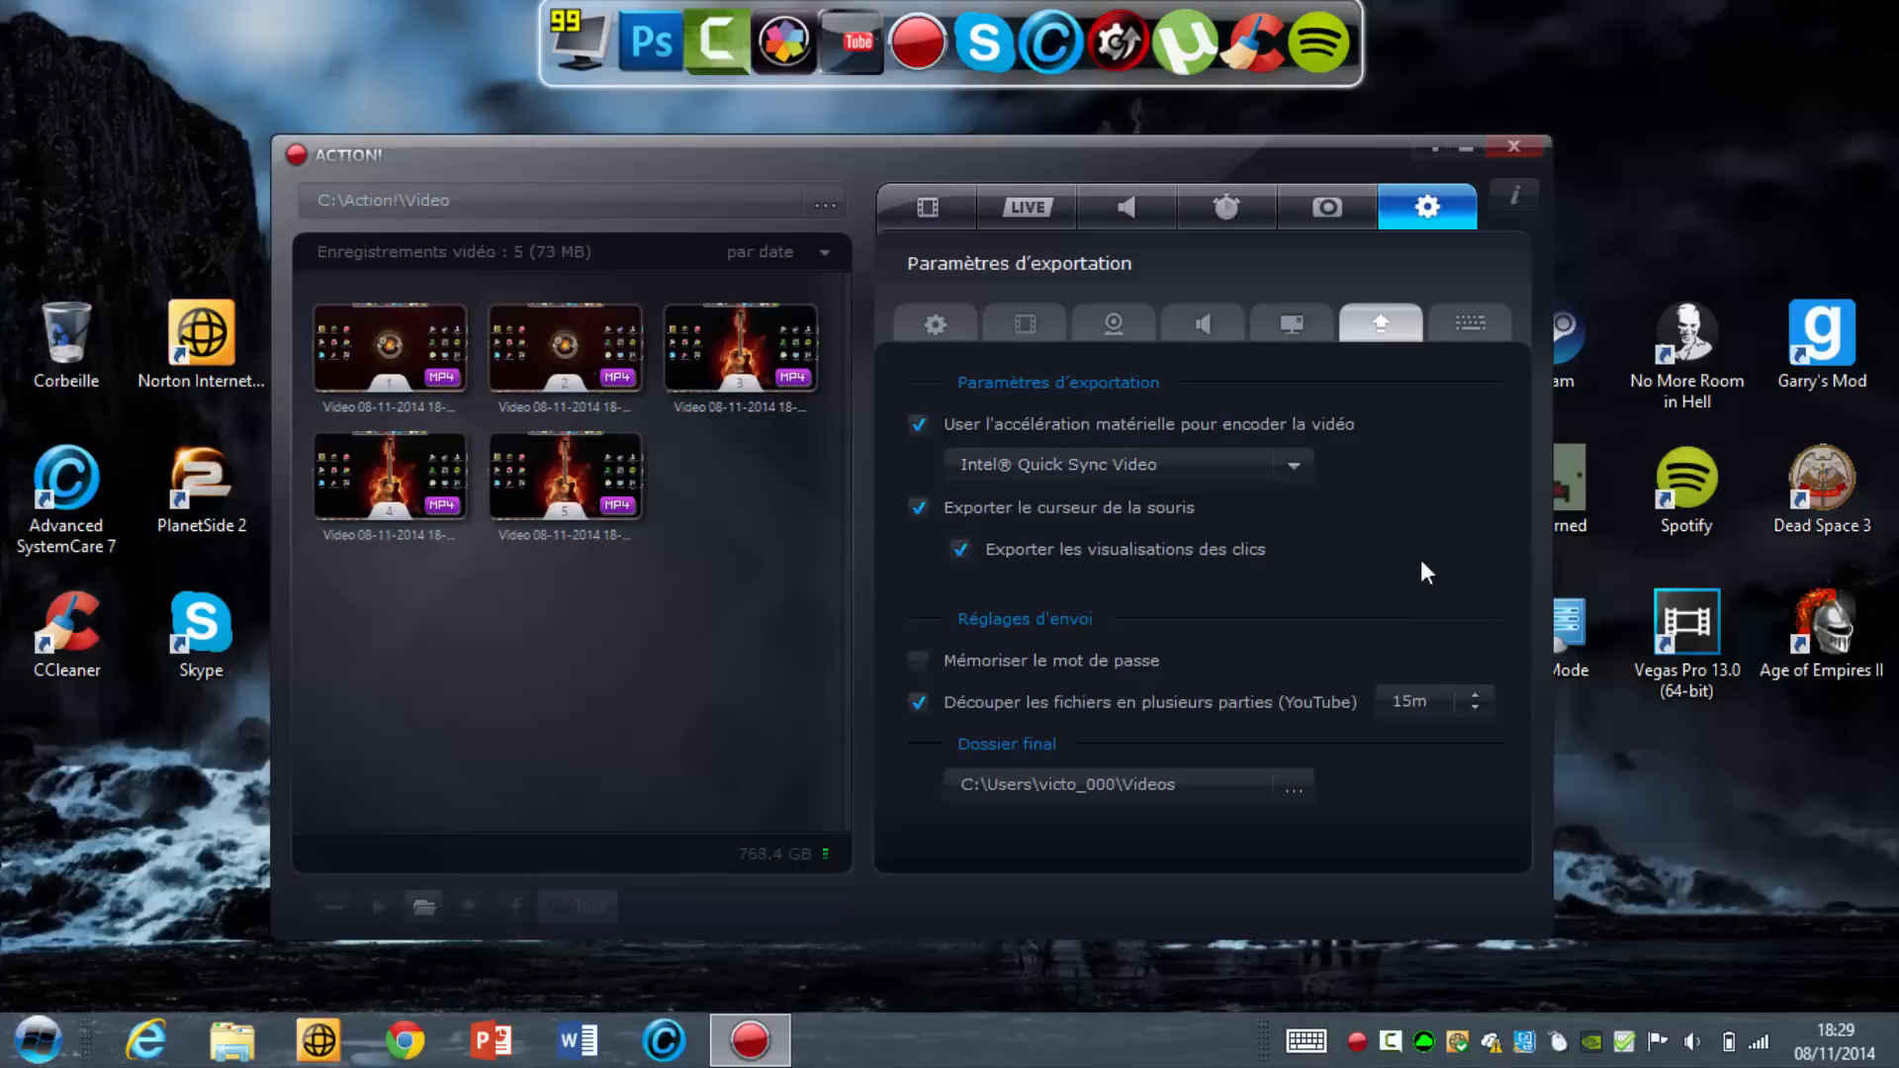
Examine the keyboard shortcut settings and select the video recording shortcut without reassigning it.
click(1451, 331)
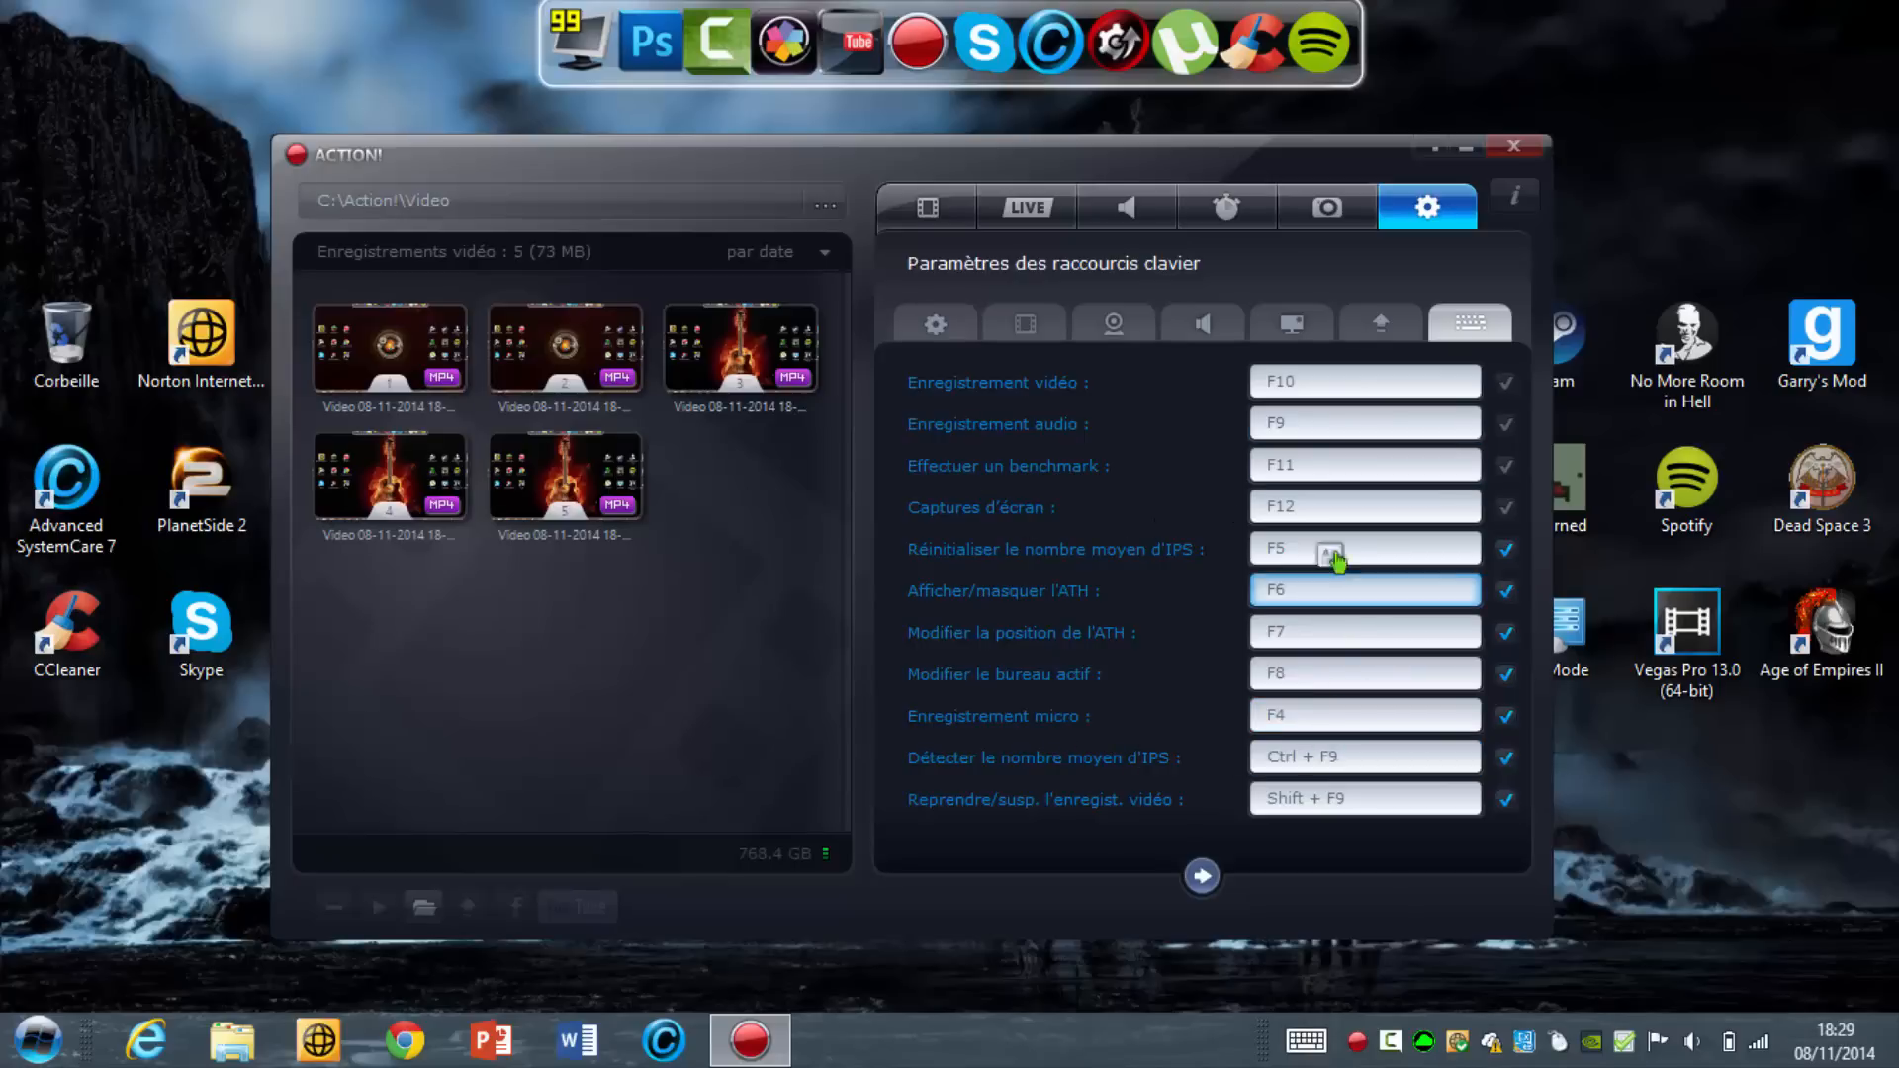
click(1363, 382)
key(r)
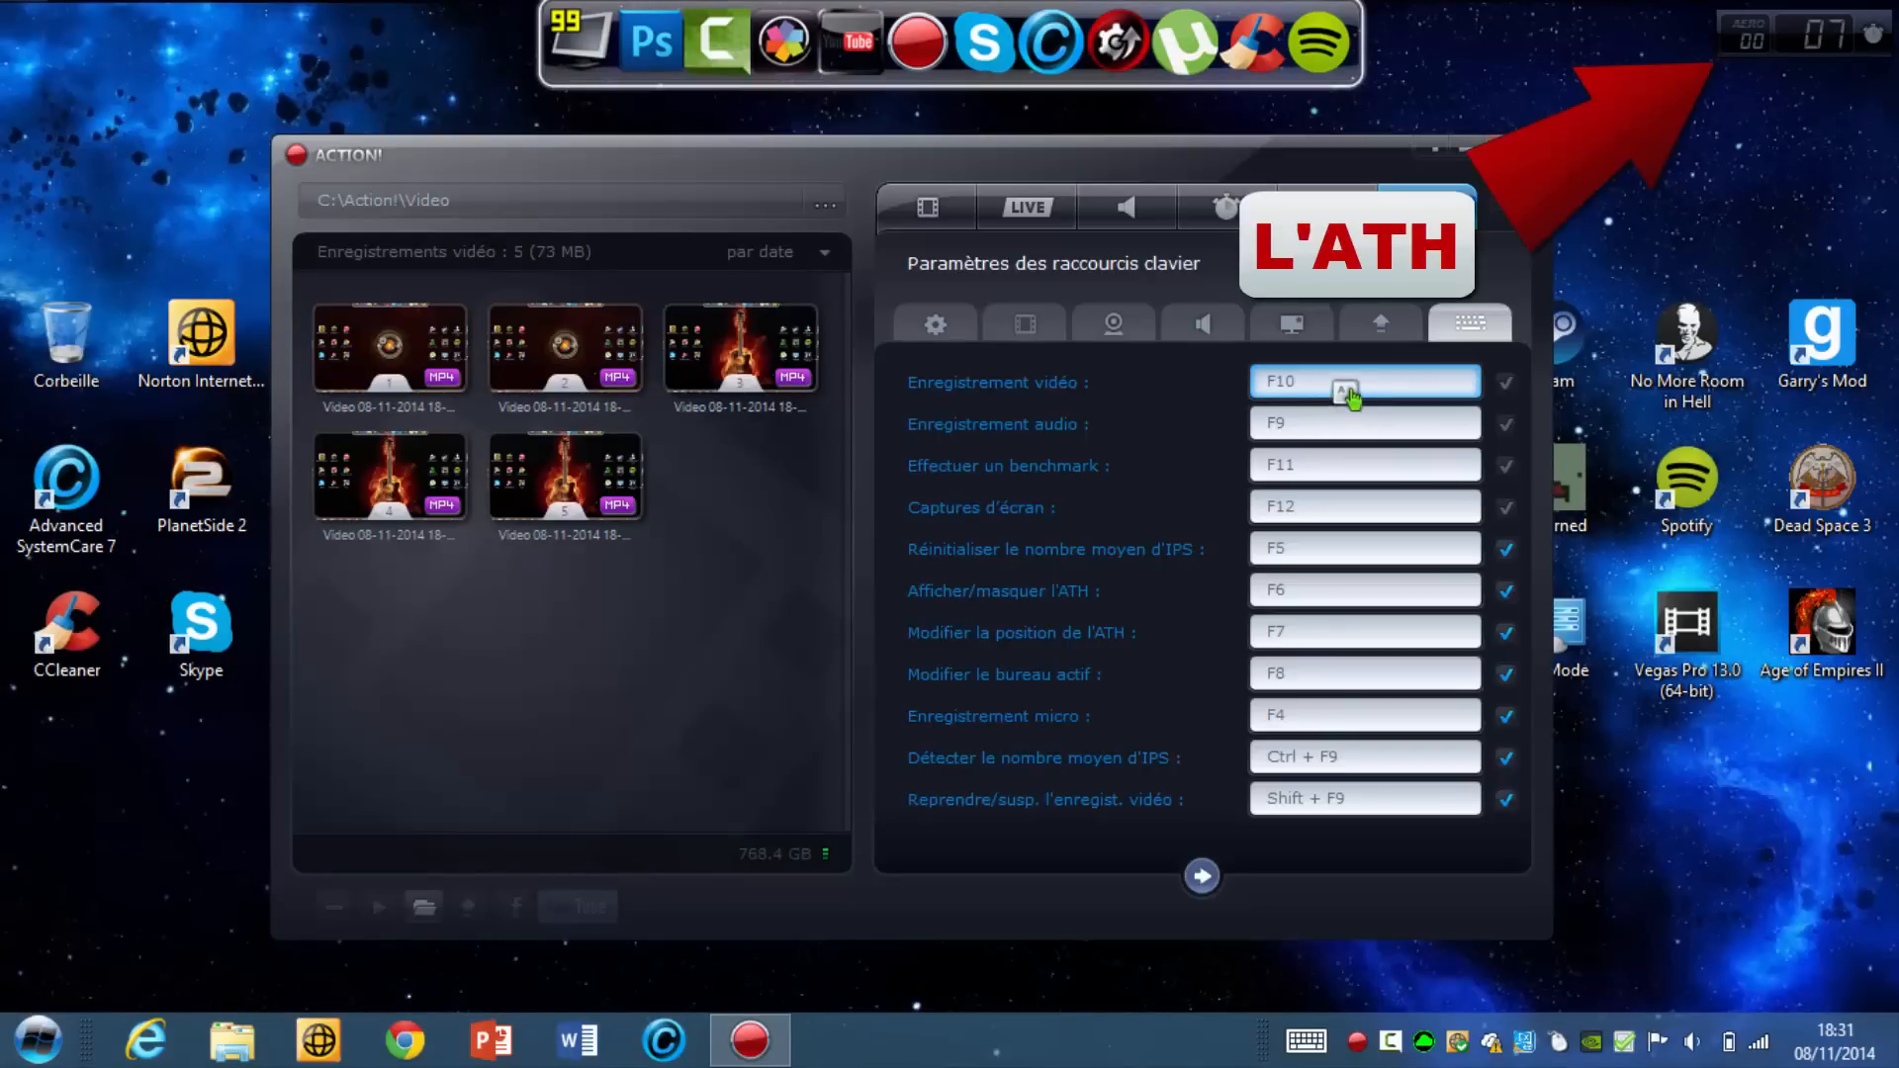
Look through the screenshot, benchmark, audio parameter and live streaming pages, ending on the video recording options.
click(1327, 208)
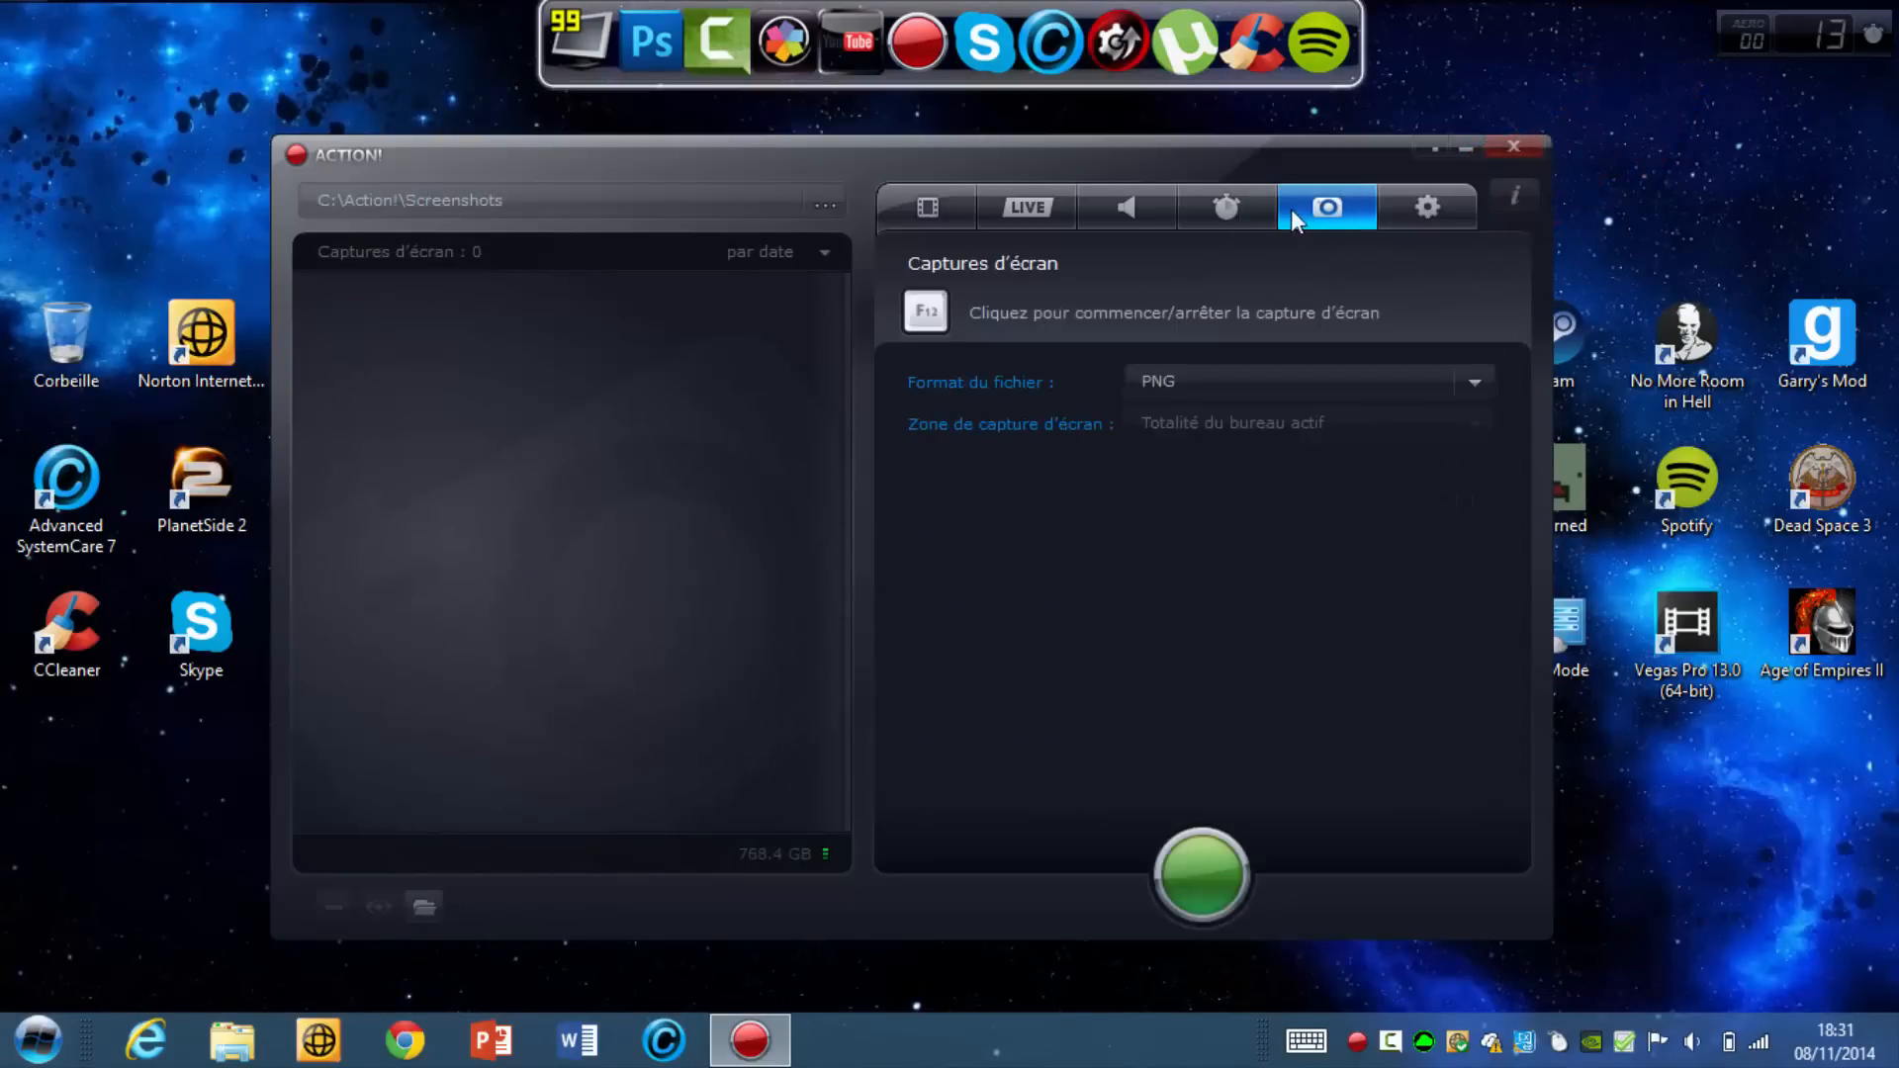
click(1227, 208)
click(1427, 207)
click(1232, 325)
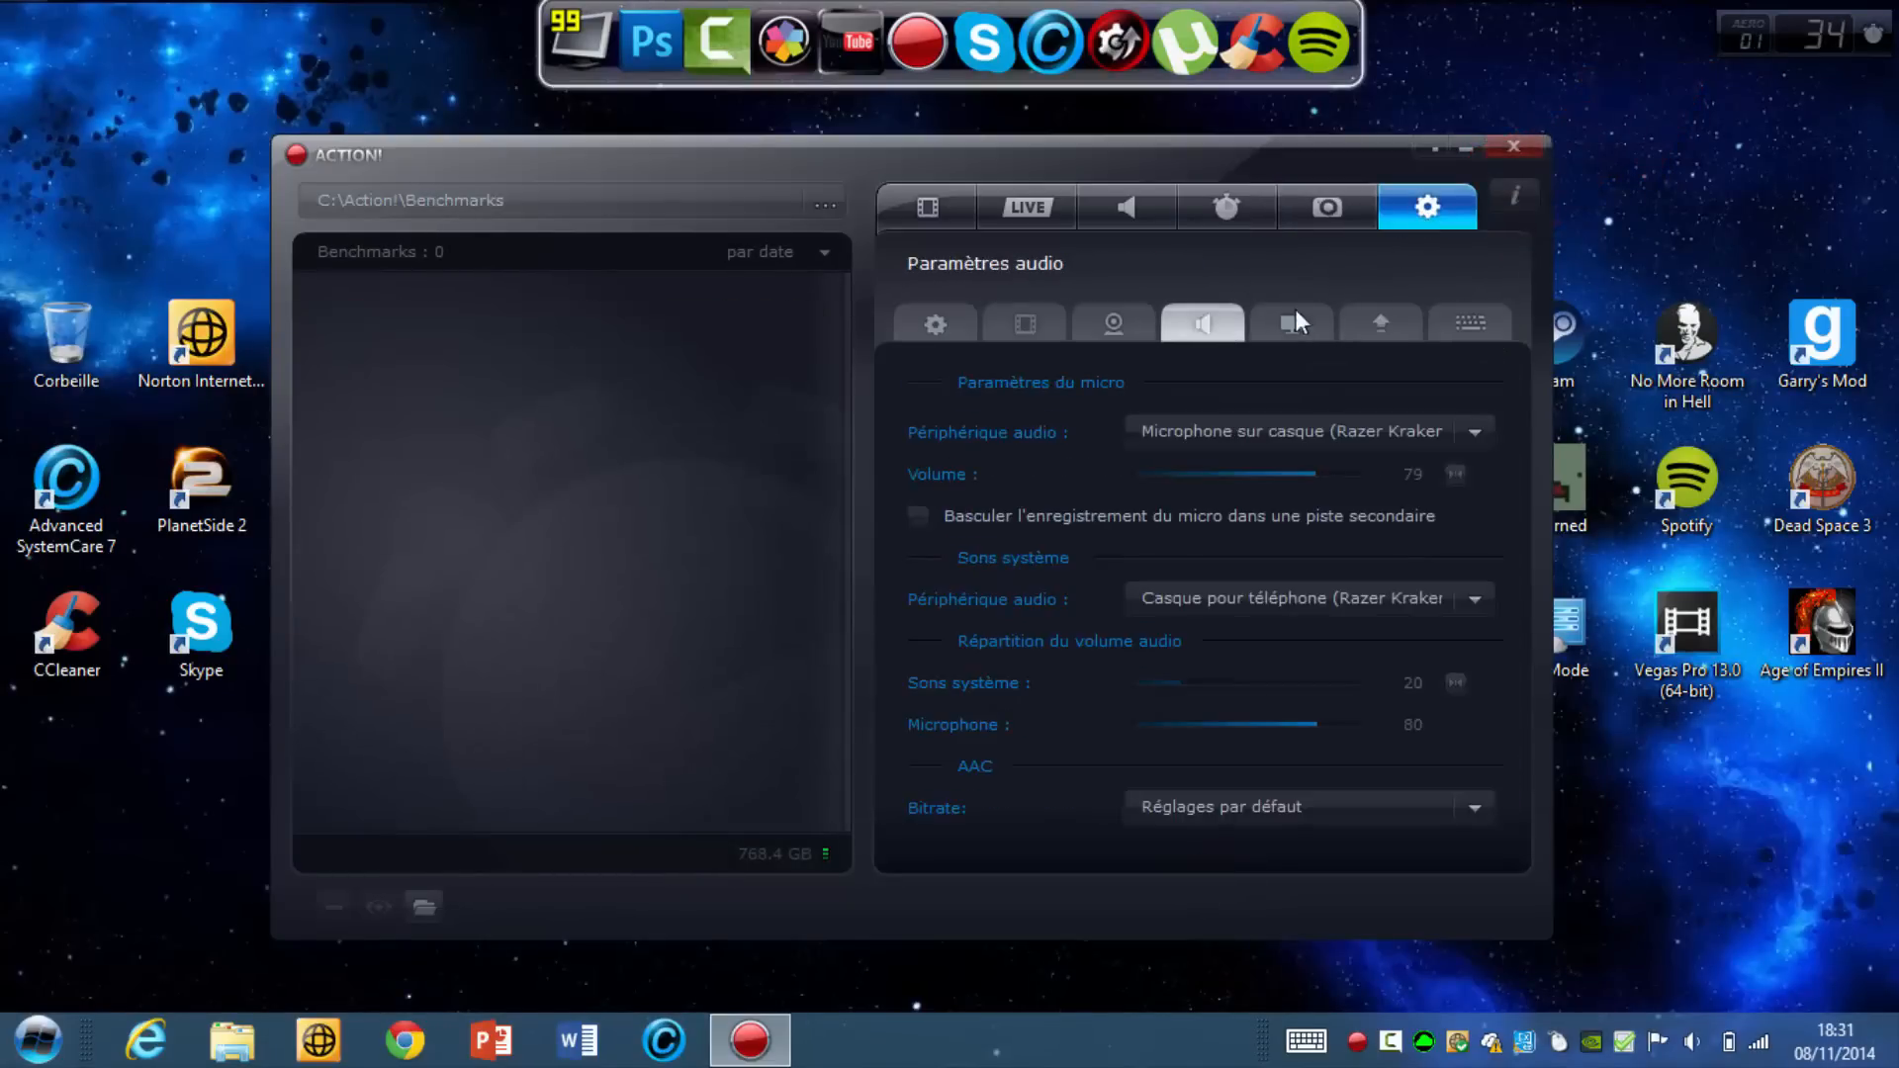
click(1226, 207)
click(1029, 211)
click(953, 210)
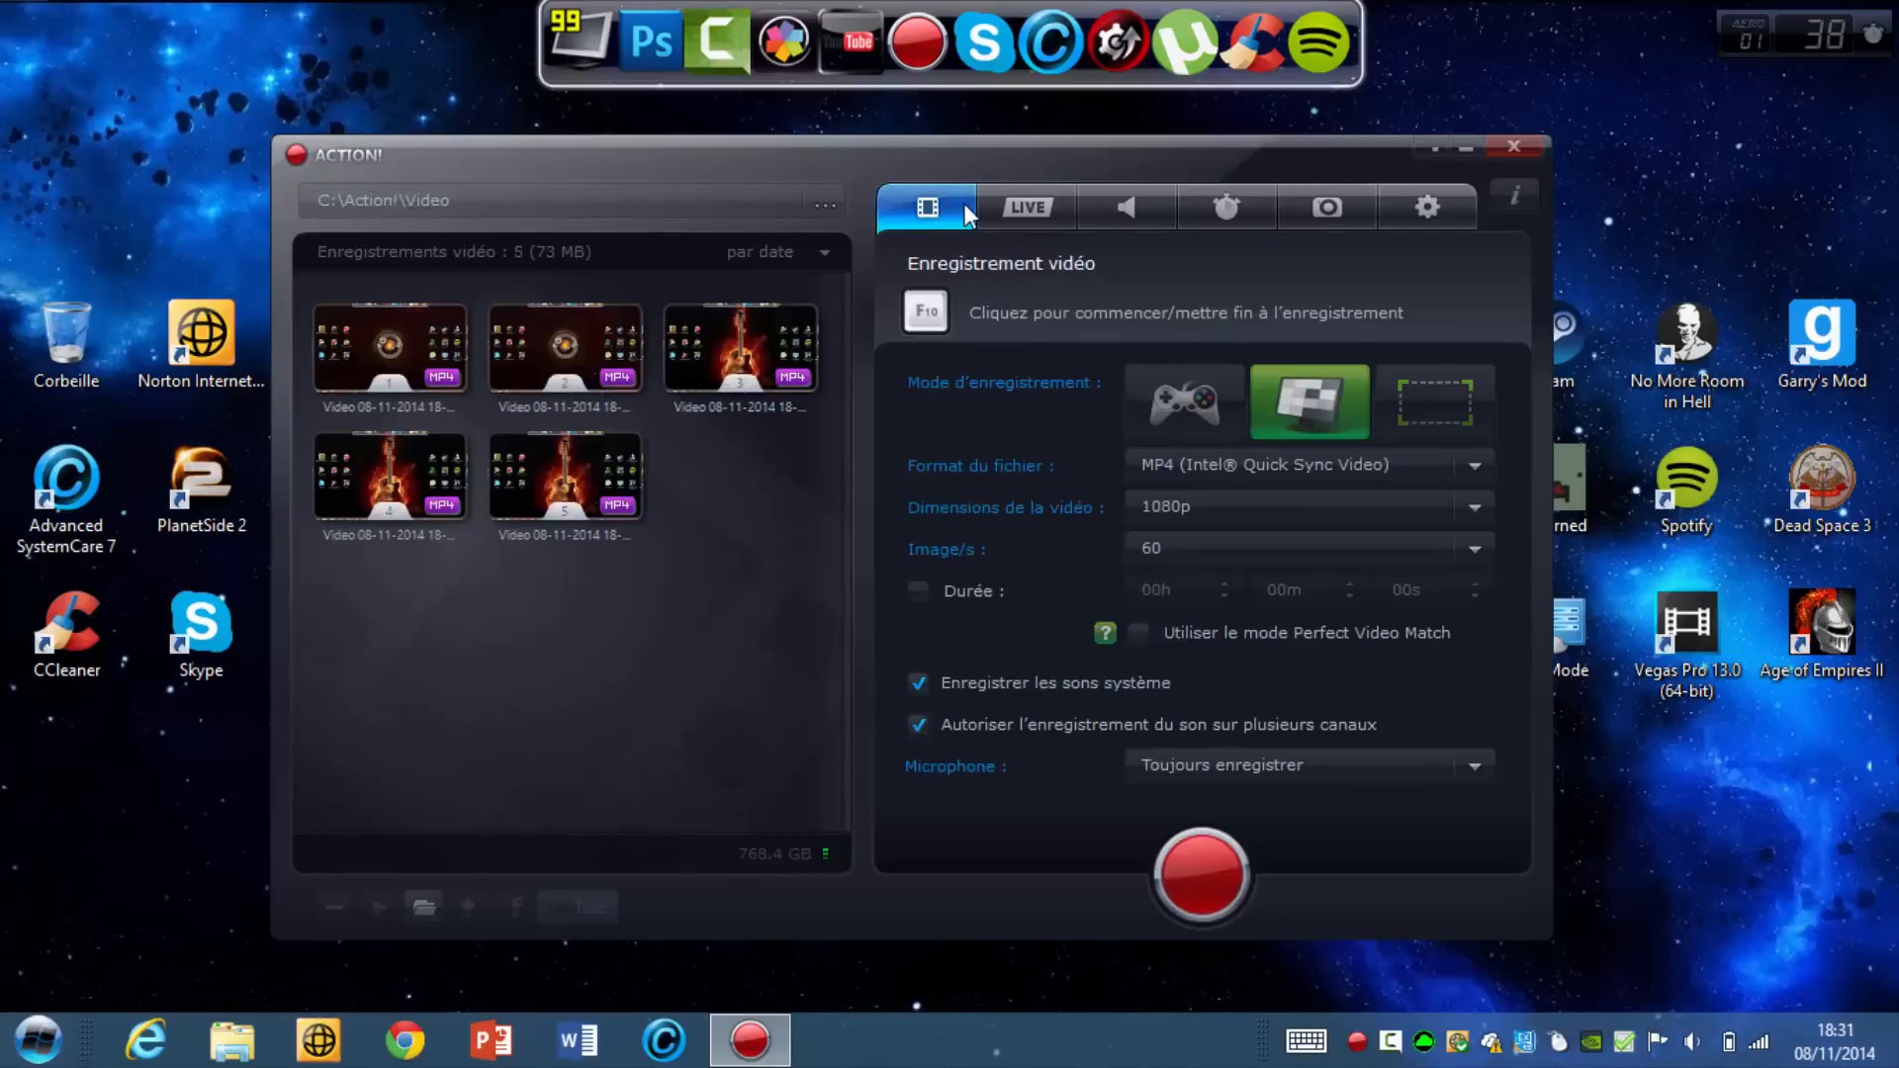